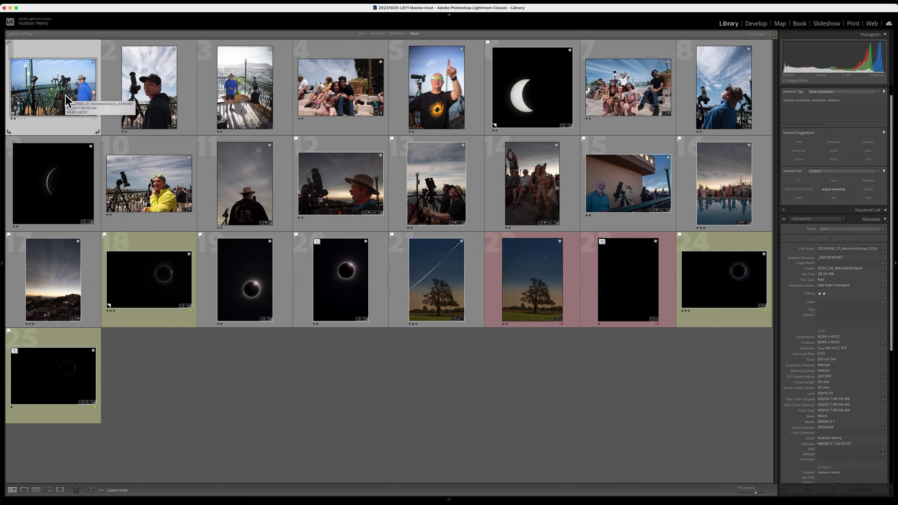
Step: Open the first eclipse workshop photo at full view and browse forward to the seated group wearing eclipse glasses
{"action": "double_click", "coordinate": [65, 95]}
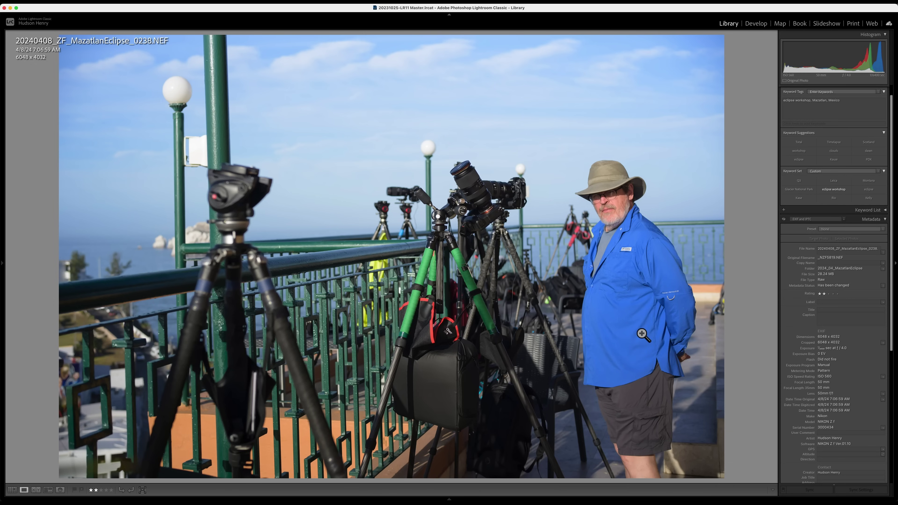
{"action": "key", "text": "Right"}
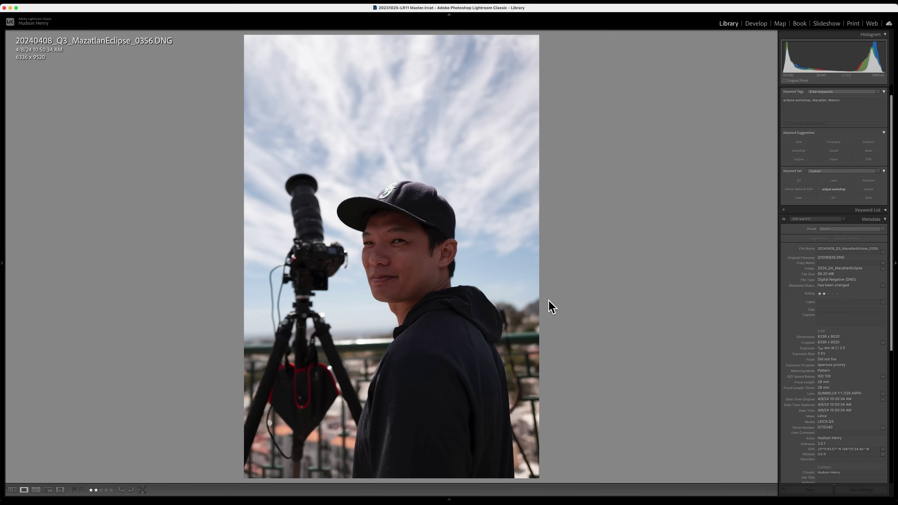
{"action": "key", "text": "Right"}
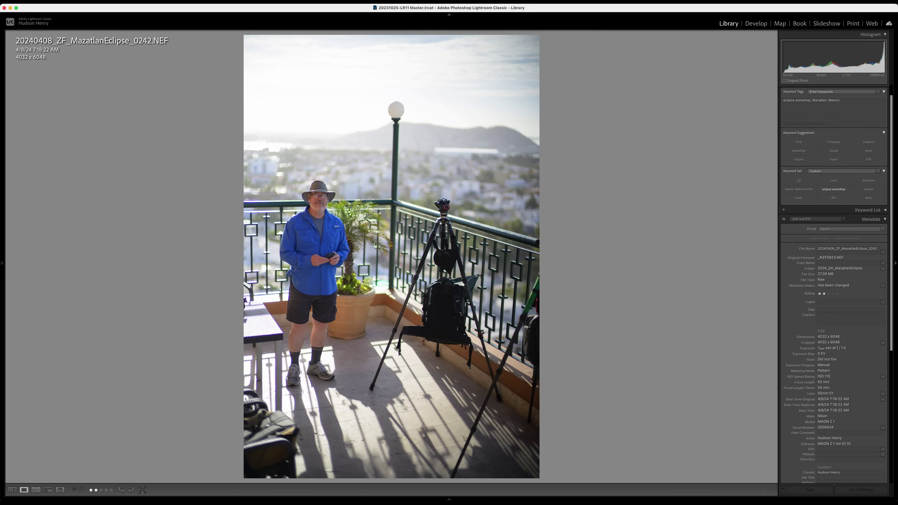
{"action": "key", "text": "Right"}
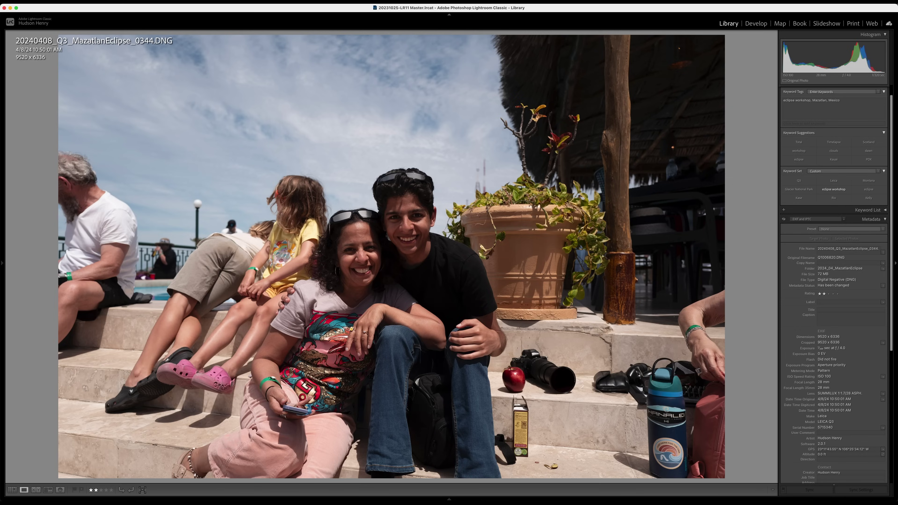
{"action": "key", "text": "Right"}
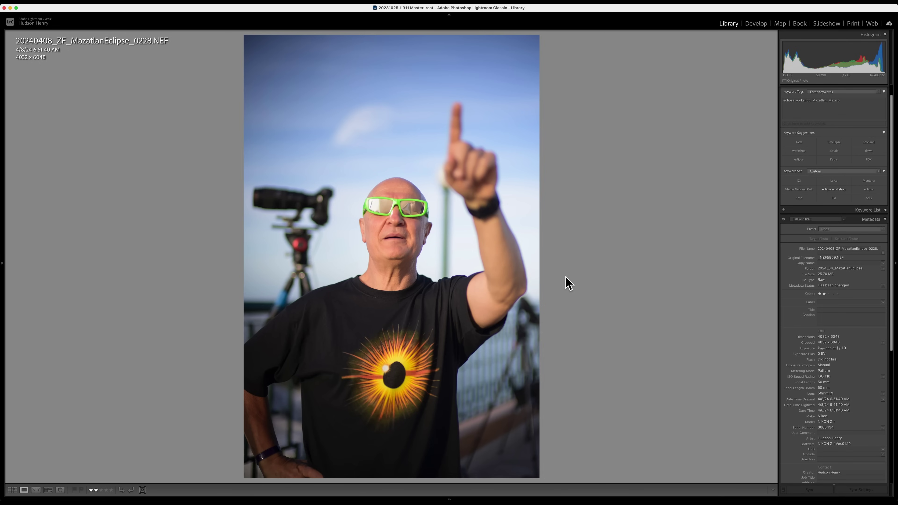
{"action": "key", "text": "Right"}
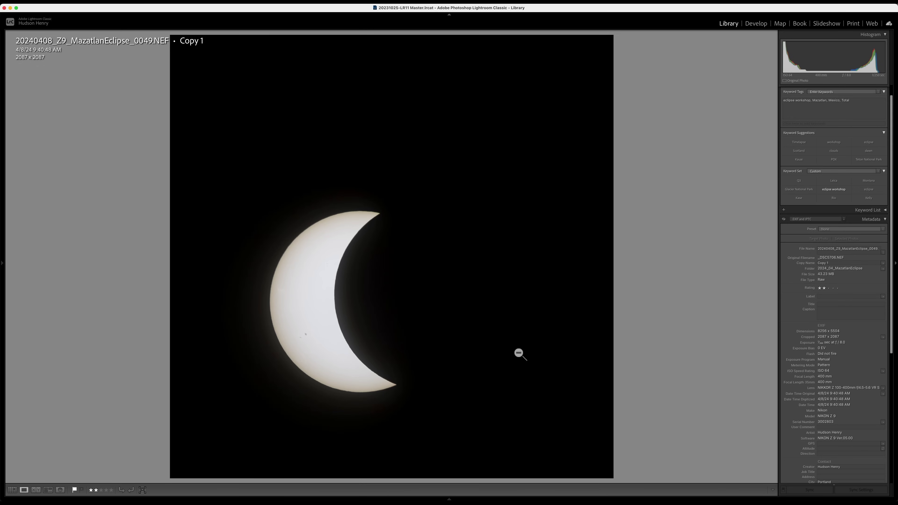
{"action": "key", "text": "Right"}
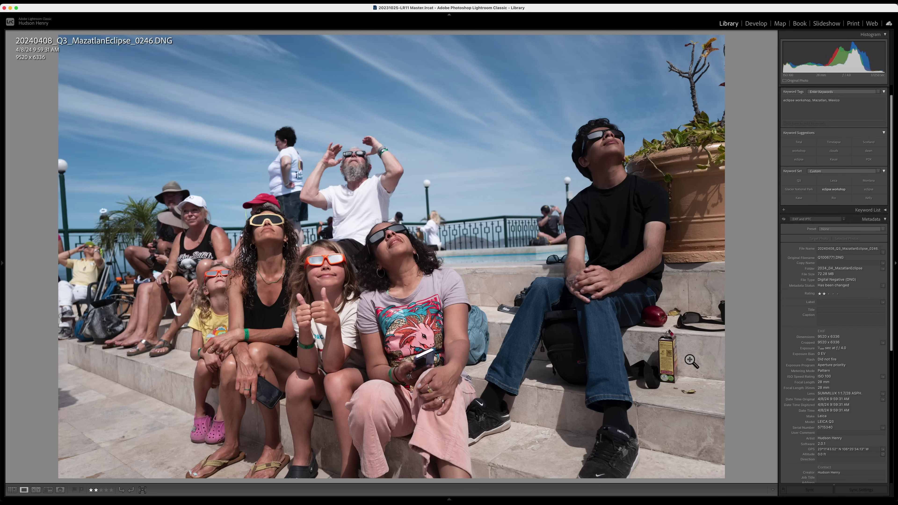
Step: Inspect the faces and eclipse glasses in the seated group photo up close, and return to the full image
{"action": "key", "text": "Right"}
{"action": "key", "text": "Left"}
{"action": "left_click", "coordinate": [273, 223]}
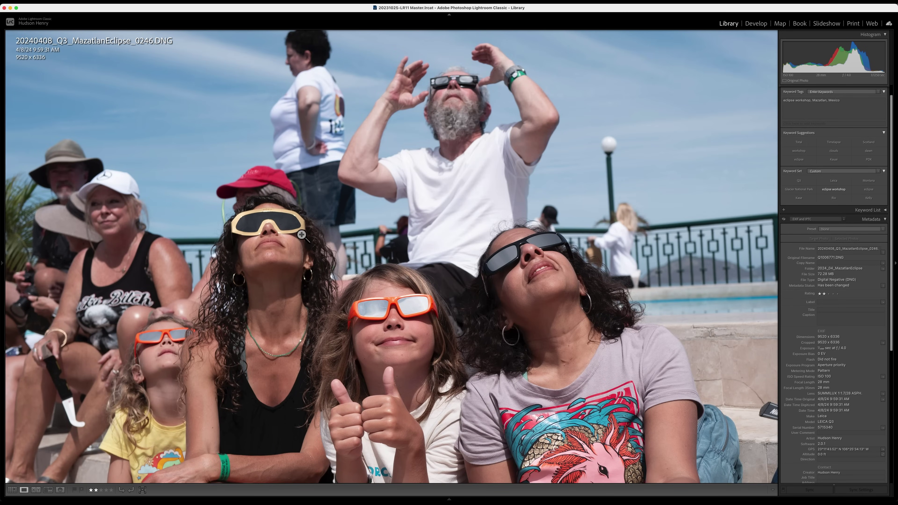
{"action": "left_click", "coordinate": [352, 253]}
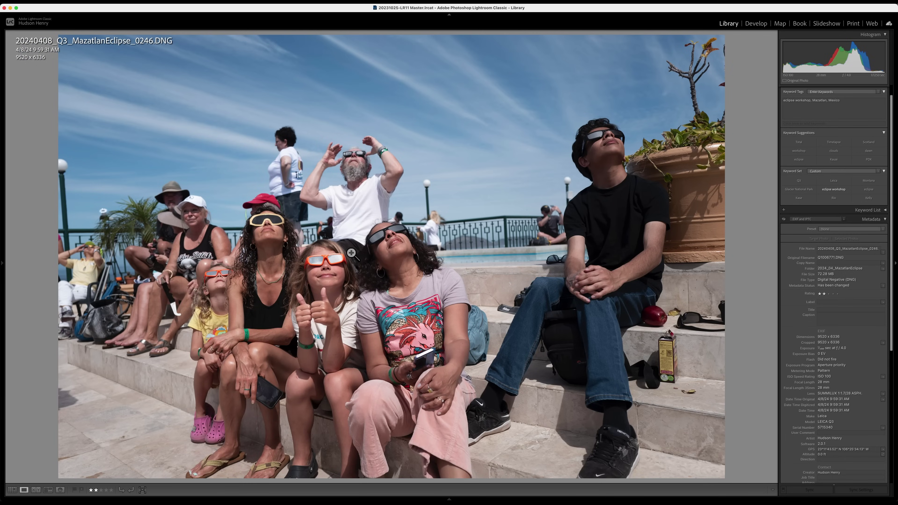
Step: Examine the eclipse glasses of the man in the sun hat up close in the following photo
{"action": "key", "text": "Right"}
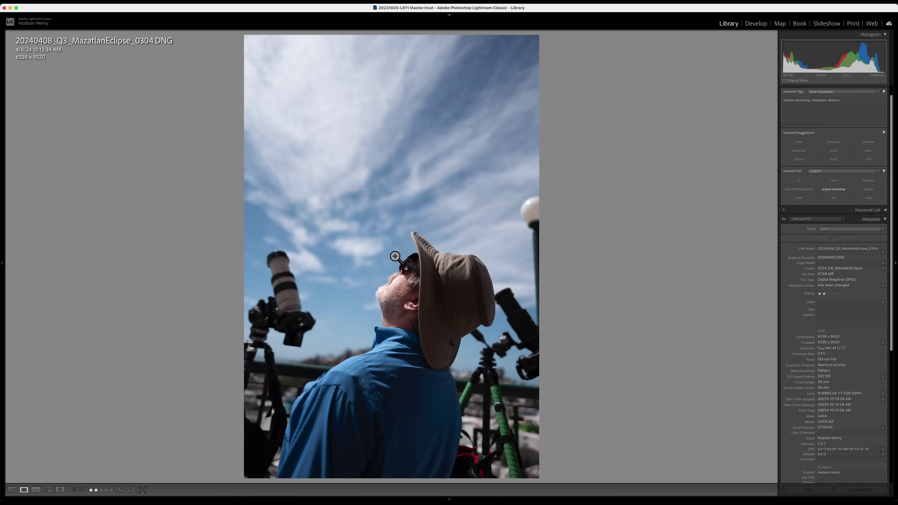
{"action": "left_click", "coordinate": [411, 273]}
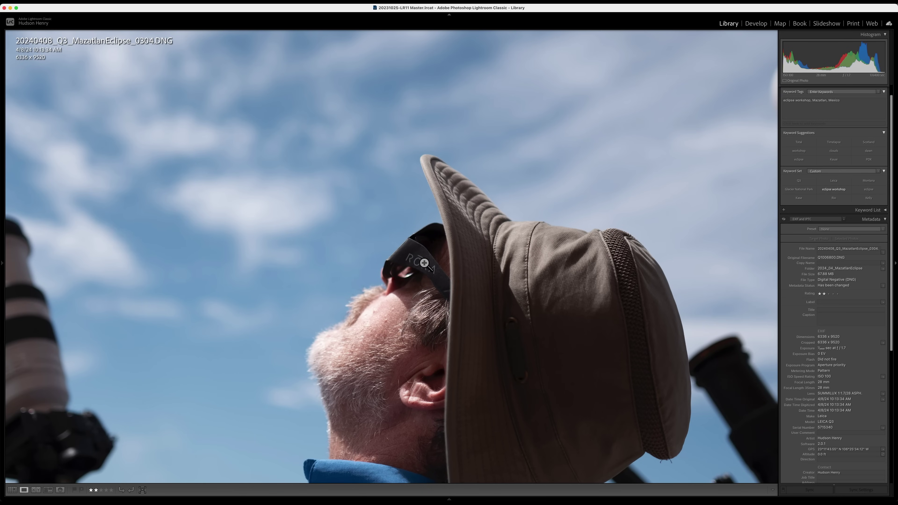
{"action": "left_click", "coordinate": [437, 265]}
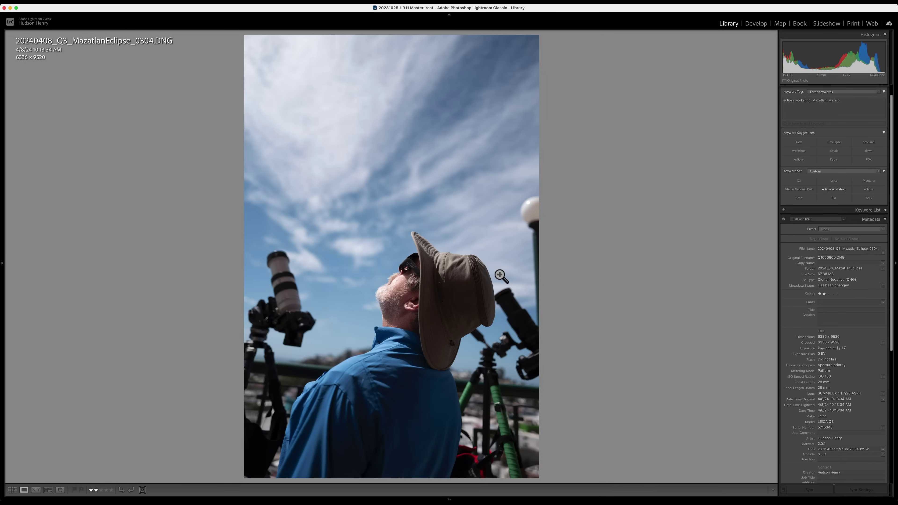
Step: Review the photos from the thin crescent sun through the man in a hat operating his camera in the dusk light
{"action": "key", "text": "Left"}
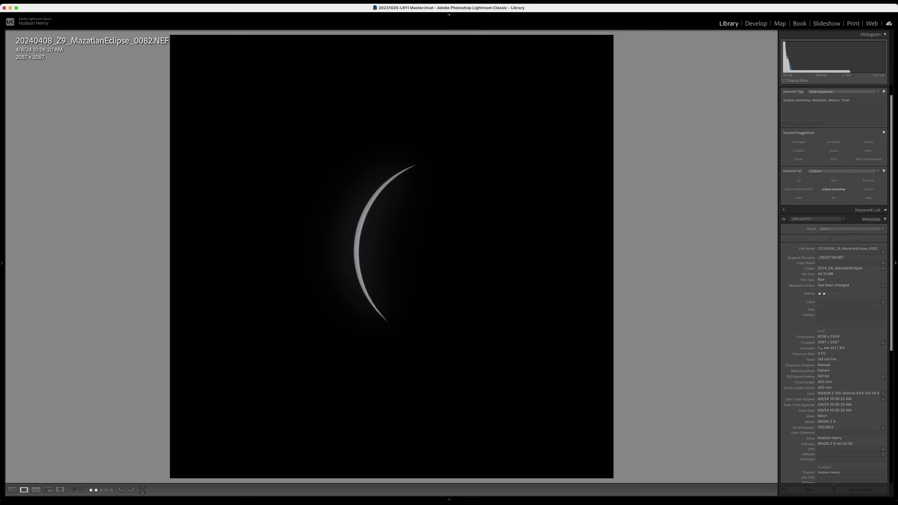
{"action": "key", "text": "Right"}
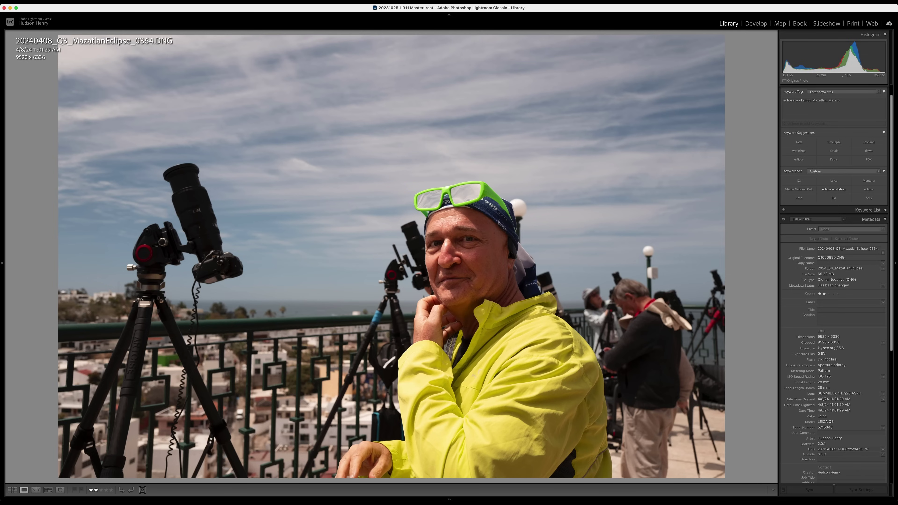
{"action": "key", "text": "Right"}
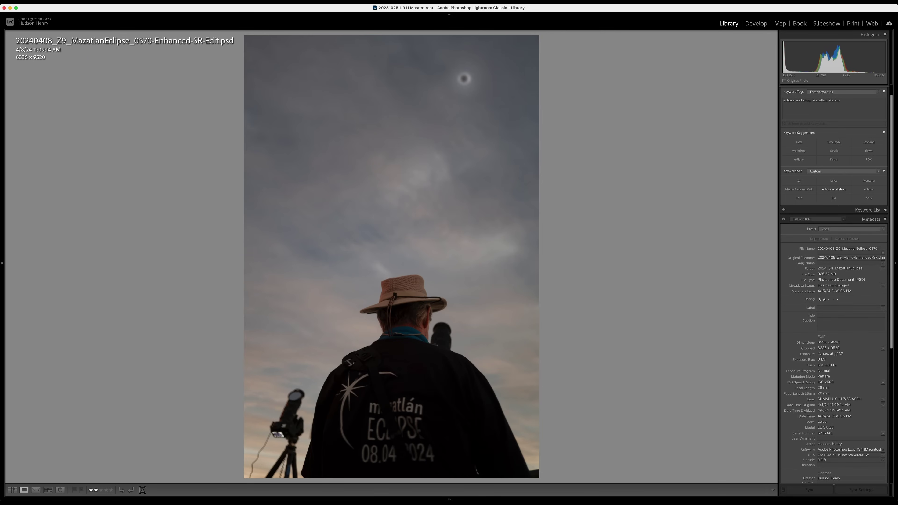
{"action": "key", "text": "Right"}
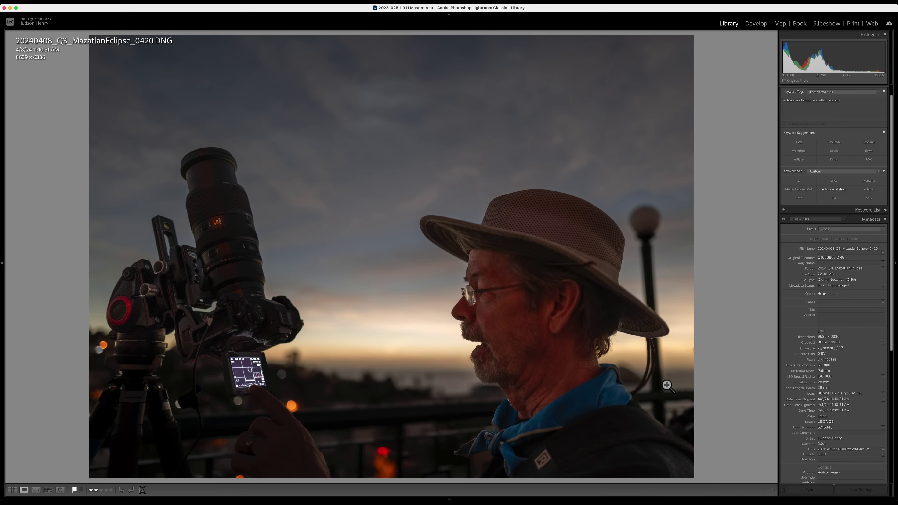
{"action": "key", "text": "Right"}
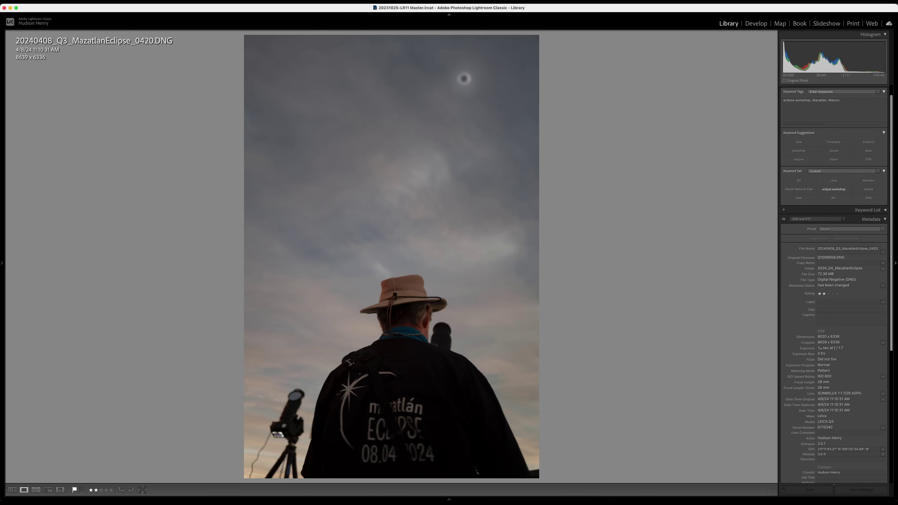
{"action": "key", "text": "Left"}
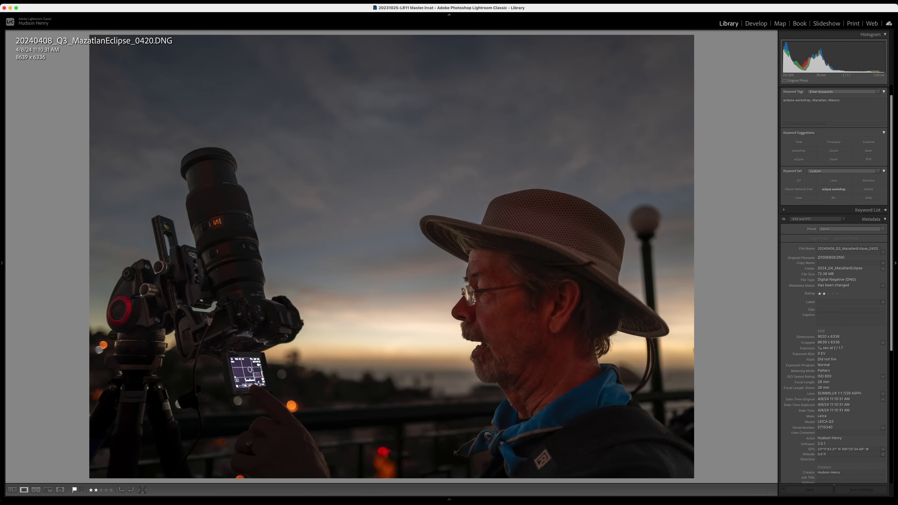
Step: Review the photos of people watching totality, from the two photographers on the terrace through the twilight cityscape
{"action": "key", "text": "Right"}
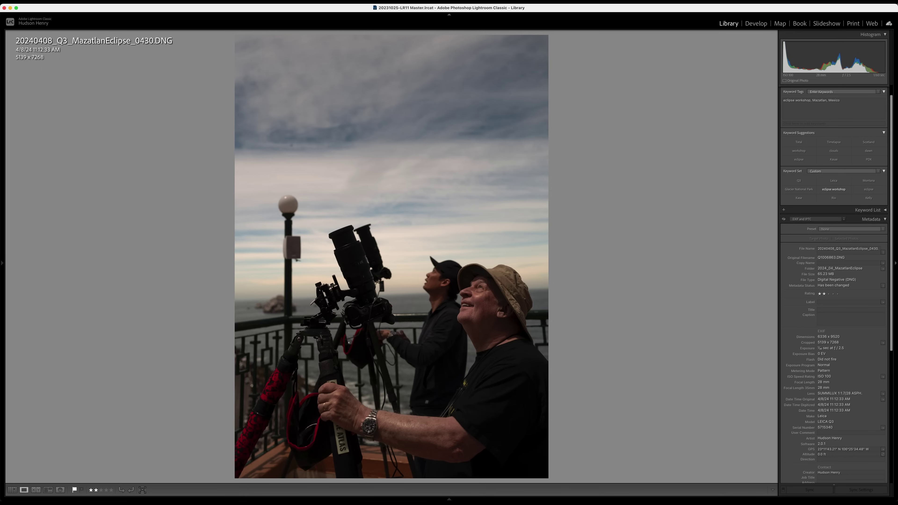
{"action": "key", "text": "Left"}
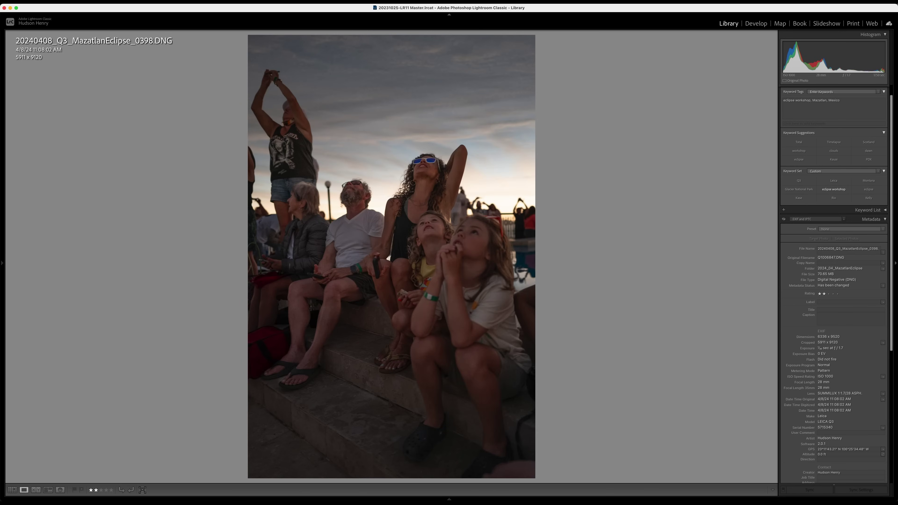
{"action": "key", "text": "Right"}
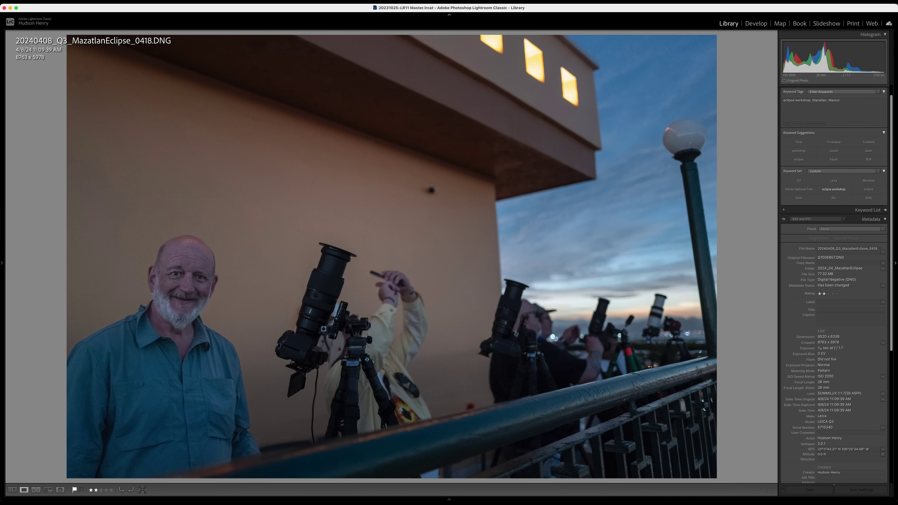
{"action": "key", "text": "Left"}
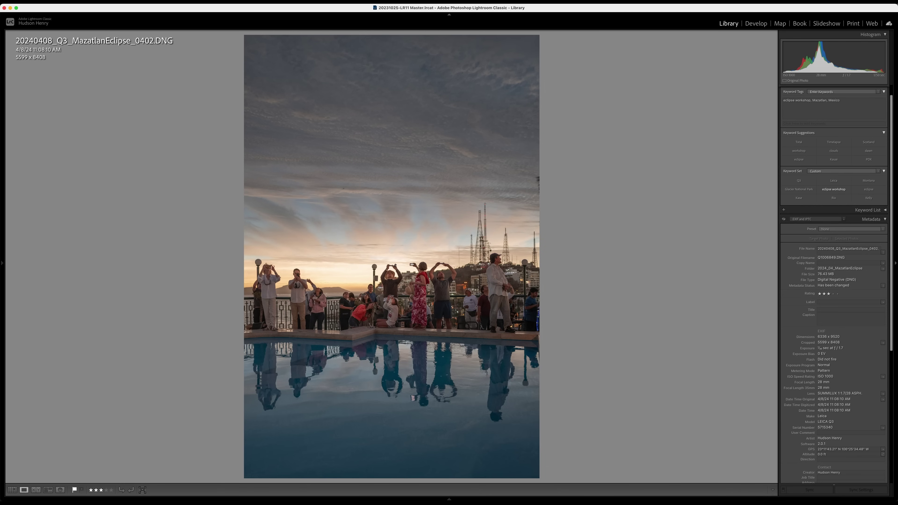
{"action": "key", "text": "Right"}
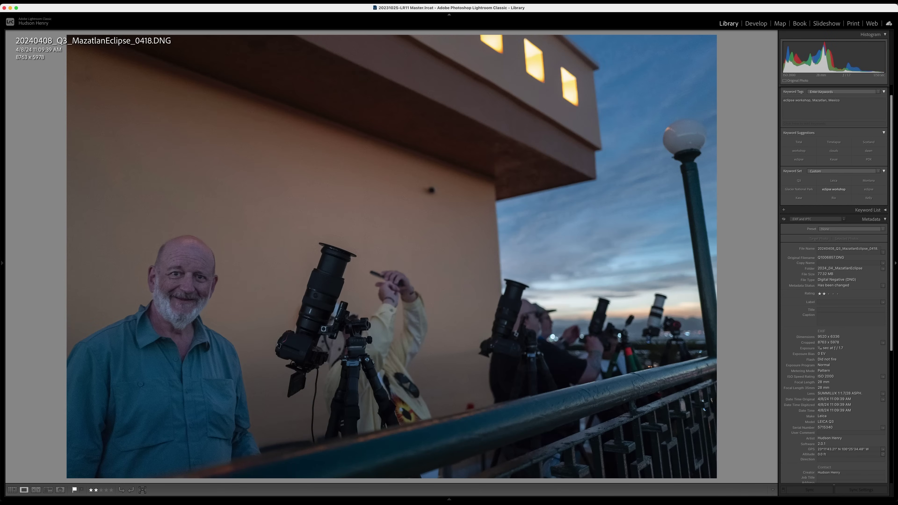
{"action": "key", "text": "Left"}
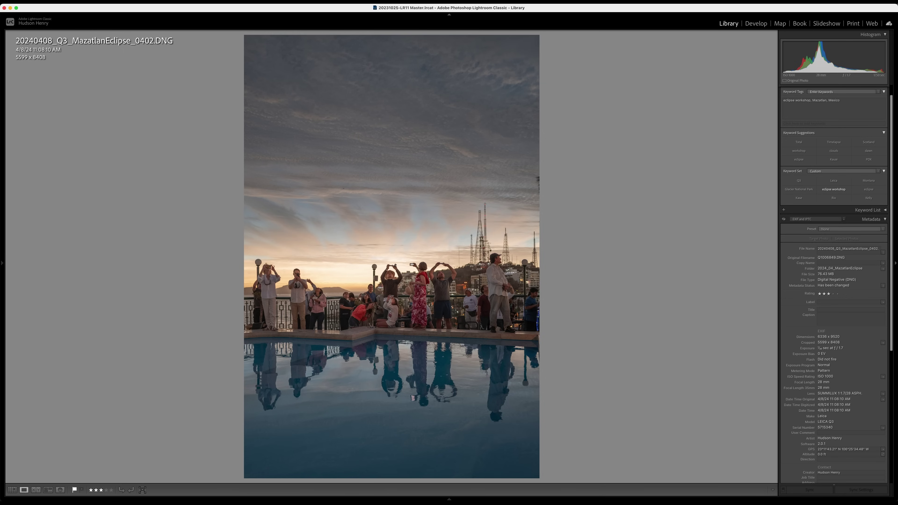
{"action": "key", "text": "Right"}
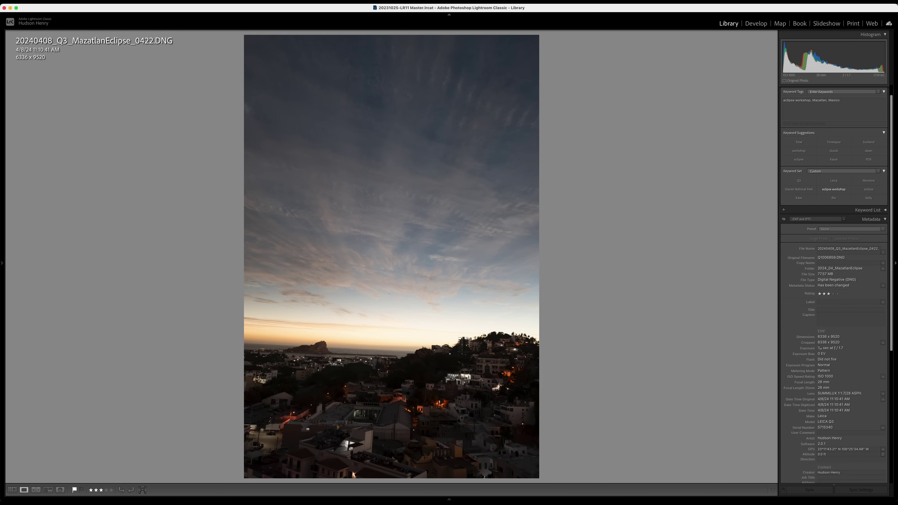
Step: View the totality close-up with pink prominences, and compare the two Z50 diamond ring photos, 0006-Enhanced-SR and 0003
{"action": "key", "text": "Right"}
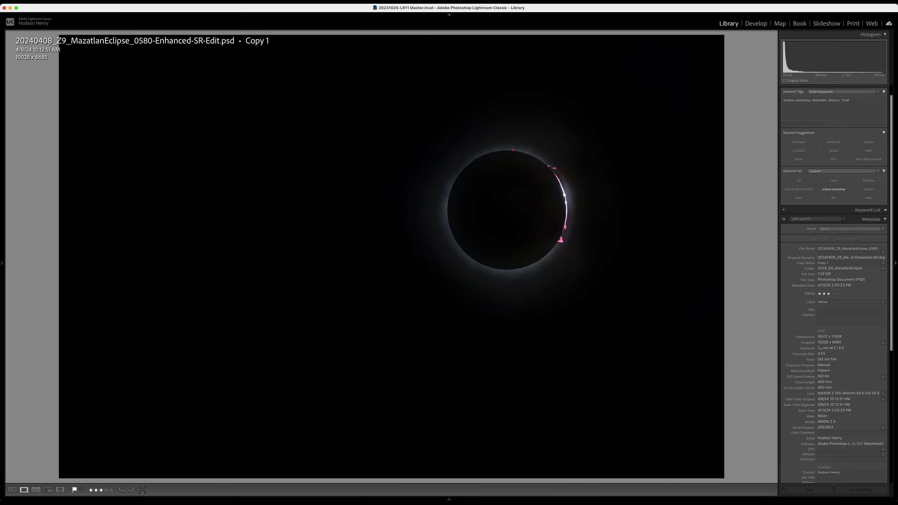
{"action": "key", "text": "Right"}
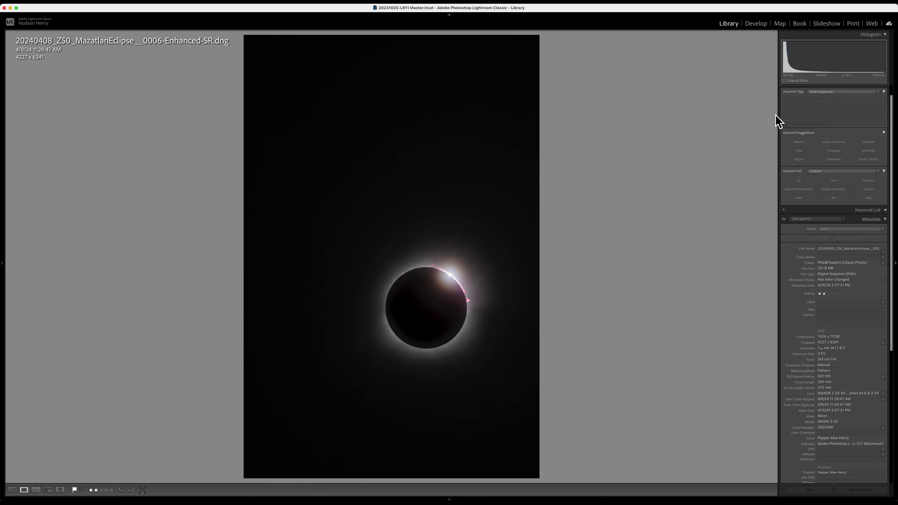
{"action": "key", "text": "Left"}
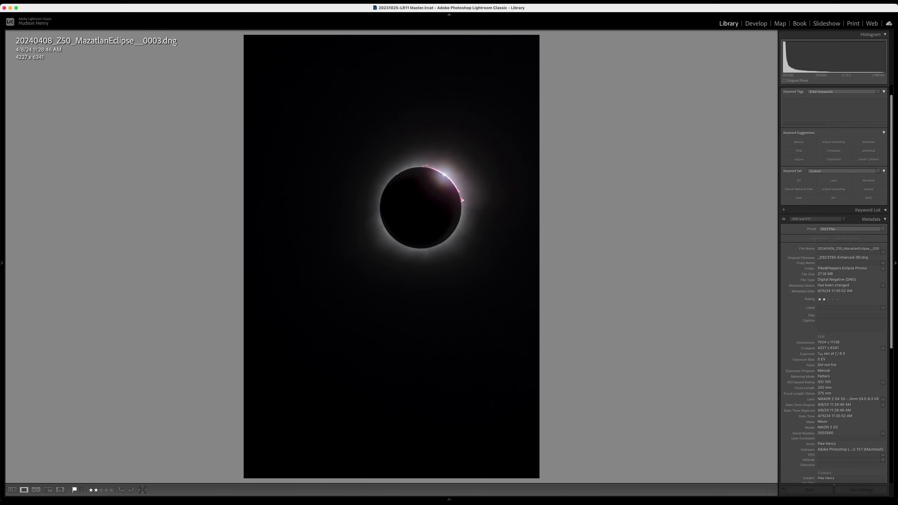
{"action": "key", "text": "Right"}
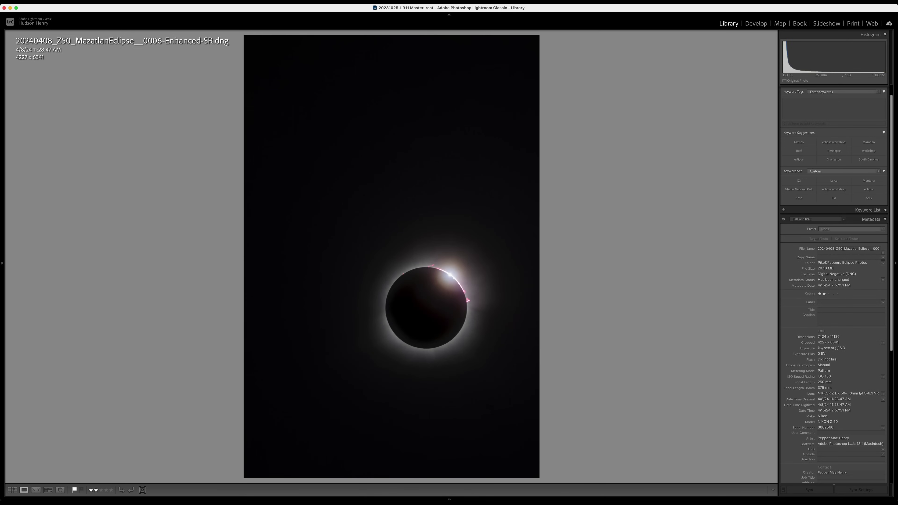
{"action": "key", "text": "Left"}
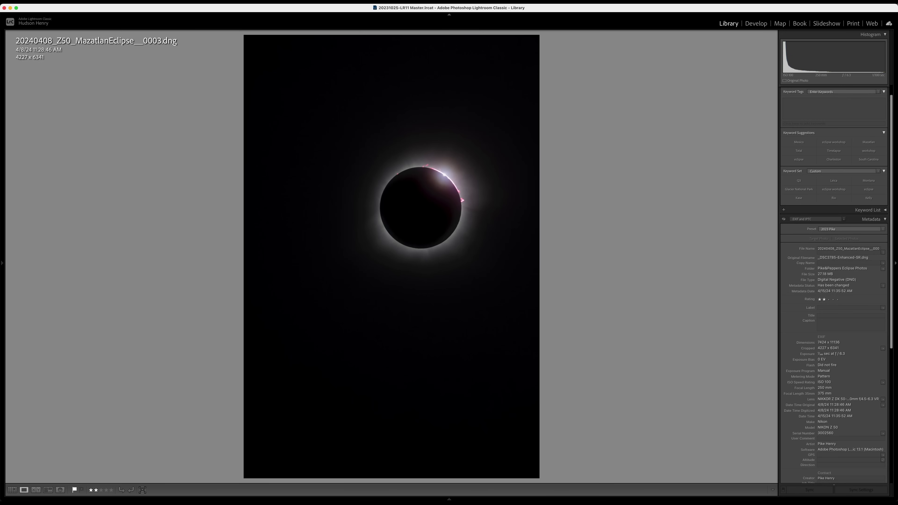
Step: View the finished composite z_final.tif, the base image Totality-Edit.tif and the first sun phase frame 1.tif
{"action": "key", "text": "Right"}
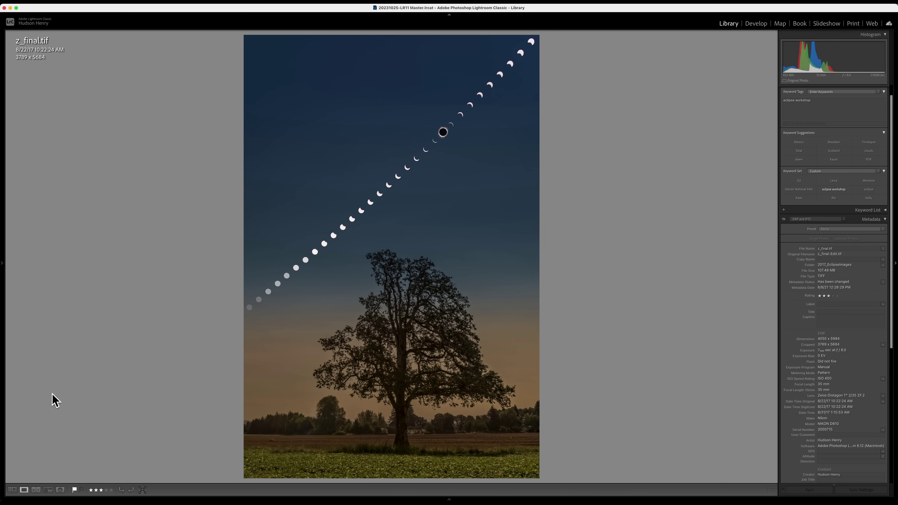
{"action": "key", "text": "Right"}
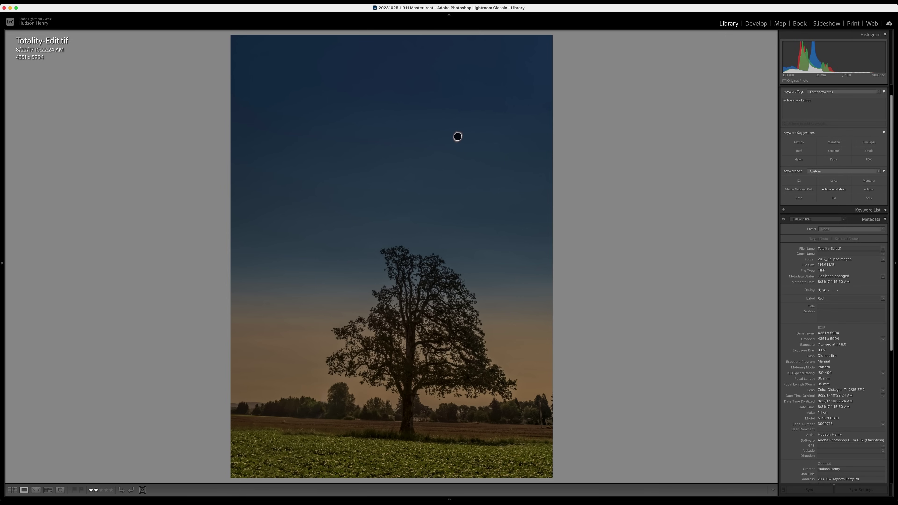
{"action": "key", "text": "Right"}
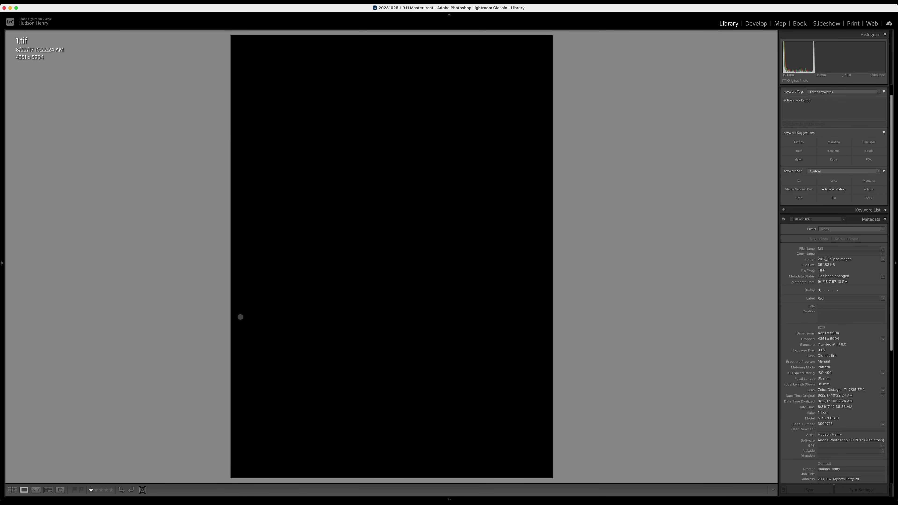
Step: Return to the thumbnail grid, select the base image Totality-Edit.tif and look over the red-labelled sun phase frames that follow it
{"action": "key", "text": "g"}
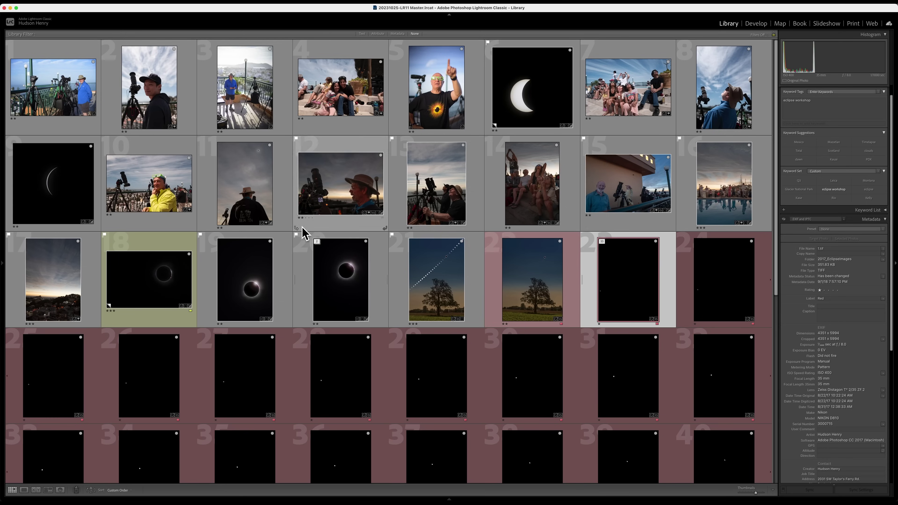
{"action": "left_click", "coordinate": [527, 271]}
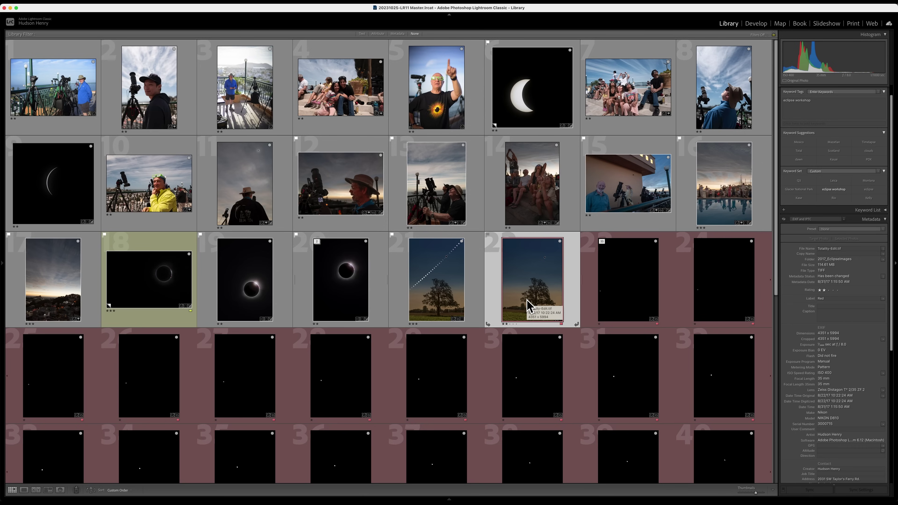
{"action": "scroll", "coordinate": [634, 293], "scroll_direction": "down", "scroll_amount": 1}
{"action": "scroll", "coordinate": [632, 287], "scroll_direction": "down", "scroll_amount": 5}
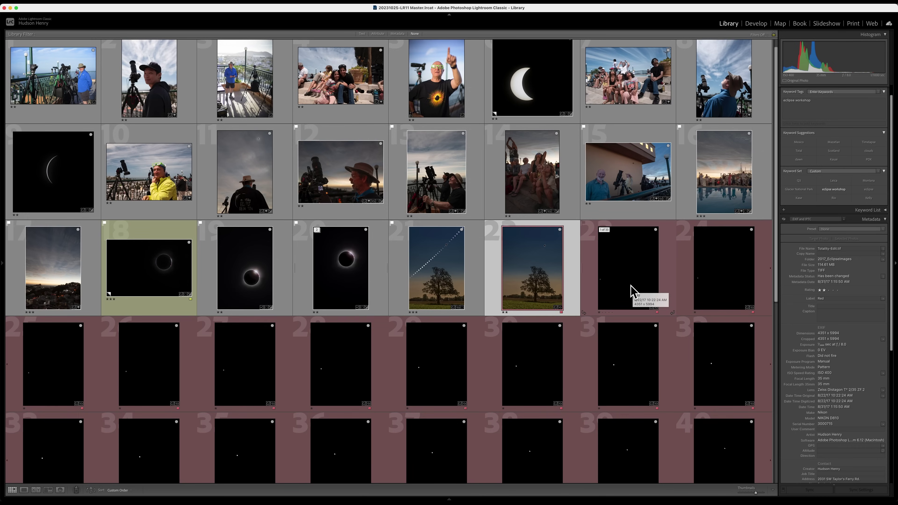
{"action": "scroll", "coordinate": [632, 296], "scroll_direction": "down", "scroll_amount": 4}
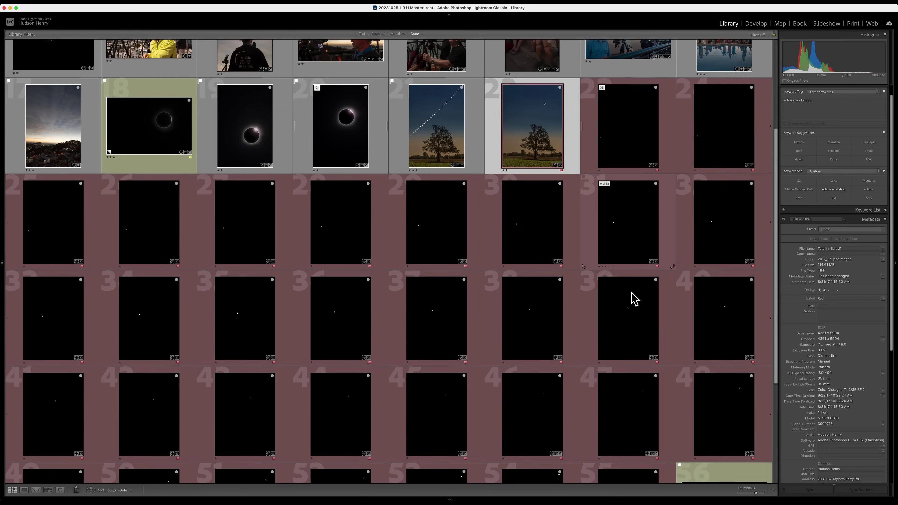
Step: Select 1.tif, collapse its stack of sun phase frames and expand the stack again
{"action": "left_click", "coordinate": [631, 105]}
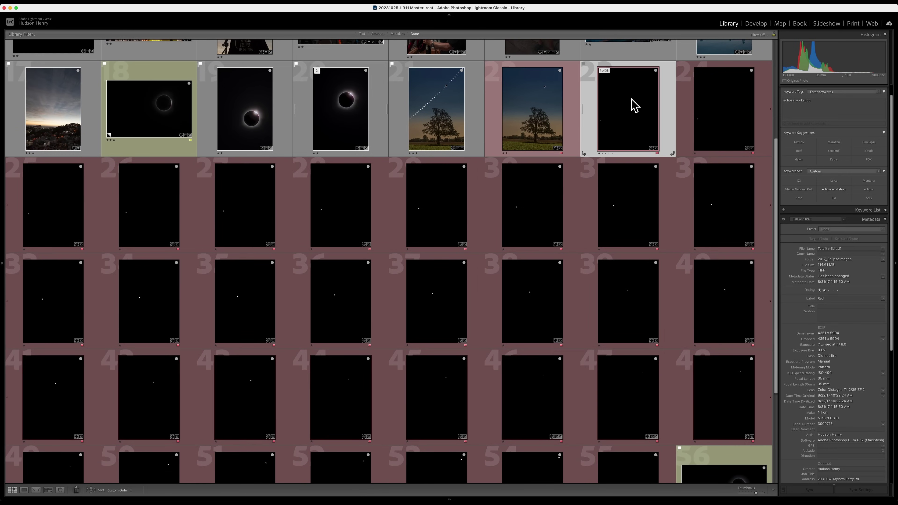
{"action": "left_click", "coordinate": [604, 71]}
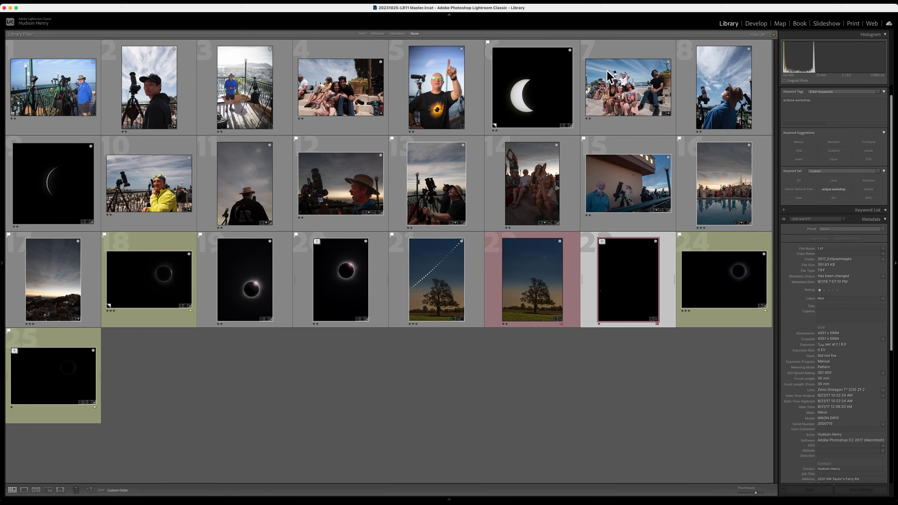
{"action": "left_click", "coordinate": [604, 242]}
Step: Select the whole stack of sun phase frames, from 1.tif through its last frame
{"action": "scroll", "coordinate": [622, 271], "scroll_direction": "down", "scroll_amount": 6}
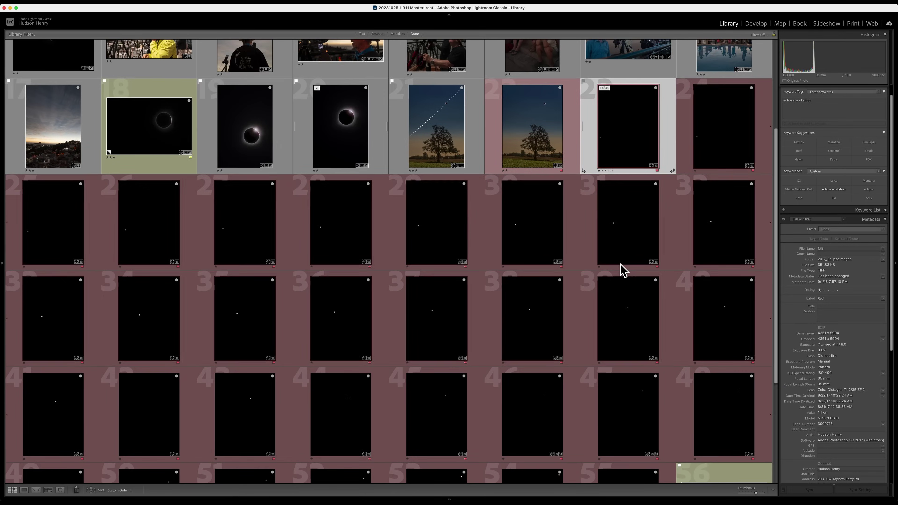
{"action": "scroll", "coordinate": [622, 270], "scroll_direction": "down", "scroll_amount": 1}
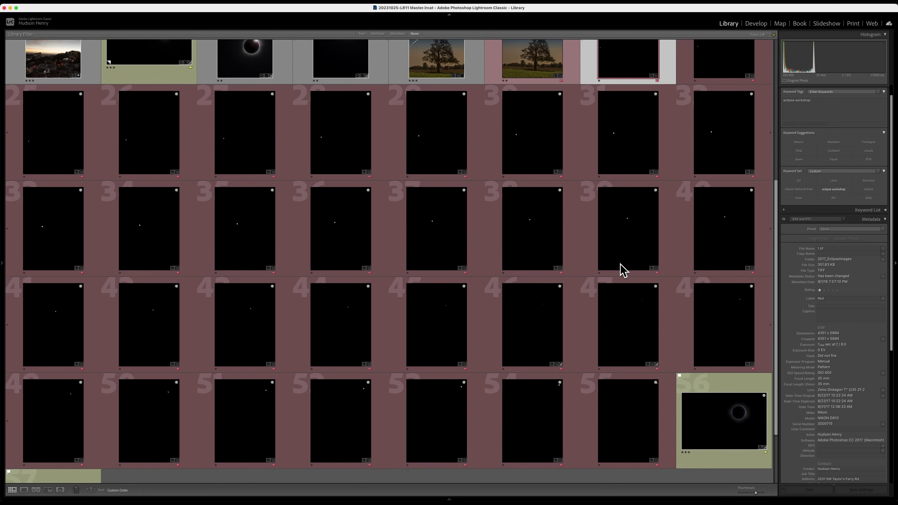
{"action": "scroll", "coordinate": [623, 270], "scroll_direction": "down", "scroll_amount": 1}
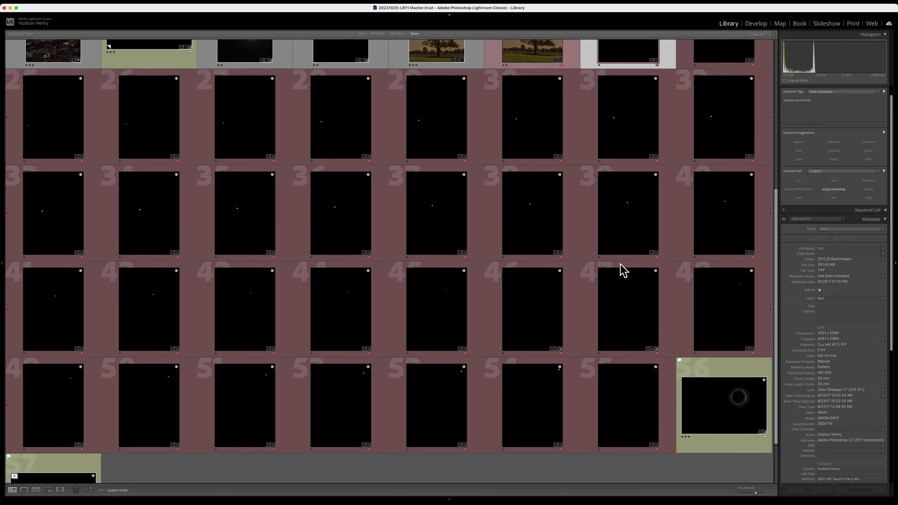
{"action": "scroll", "coordinate": [623, 271], "scroll_direction": "up", "scroll_amount": 3}
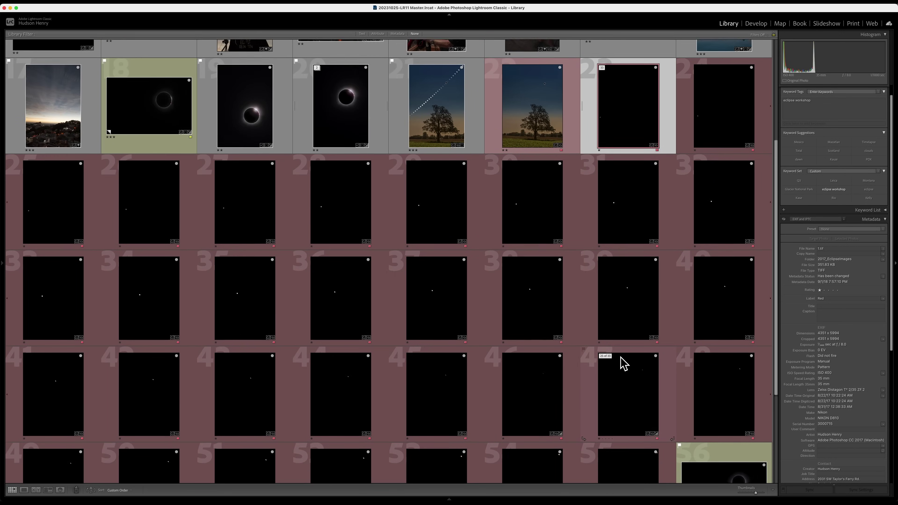
{"action": "scroll", "coordinate": [623, 363], "scroll_direction": "down", "scroll_amount": 3}
{"action": "left_click", "coordinate": [623, 399], "text": "shift"}
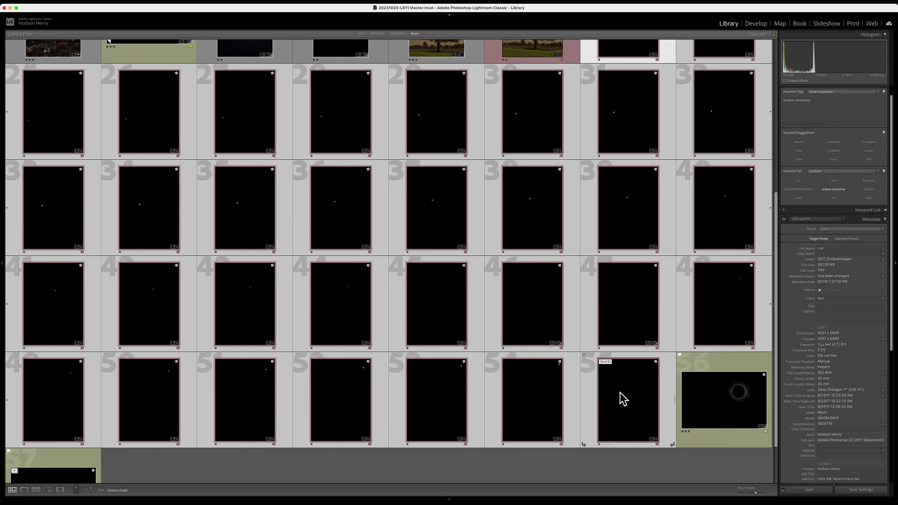
{"action": "scroll", "coordinate": [621, 374], "scroll_direction": "up", "scroll_amount": 4}
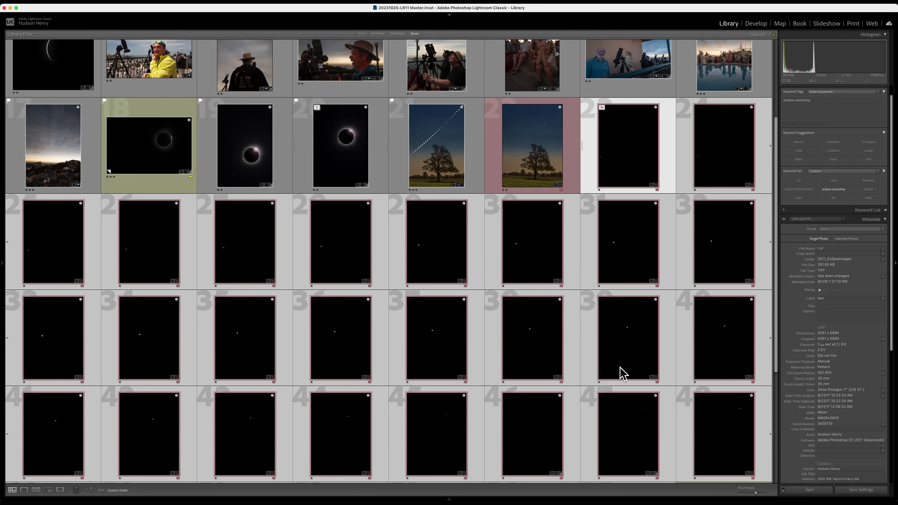
Step: View 1.tif enlarged and step through the selected sun phase frames up to the thin crescent in 24.tif
{"action": "double_click", "coordinate": [641, 157]}
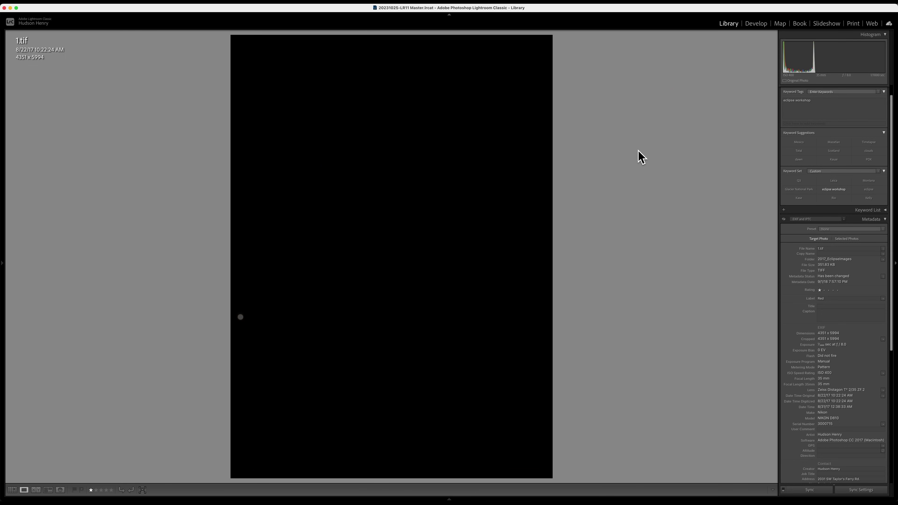
{"action": "key", "text": "Right"}
{"action": "key", "text": "Right"}
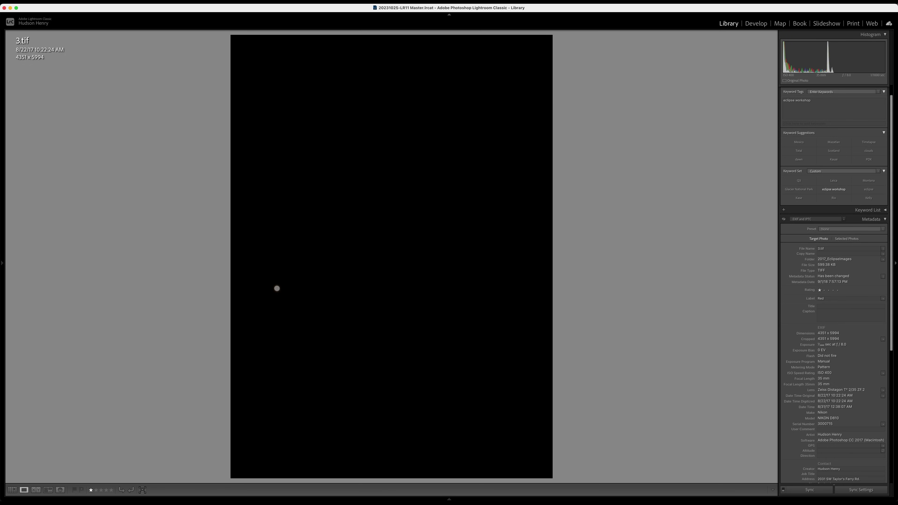
{"action": "key", "text": "Right"}
{"action": "key", "text": "Right"}
{"action": "key", "text": "Right"}
{"action": "key", "text": "Right"}
{"action": "key", "text": "Right"}
{"action": "key", "text": "Right"}
{"action": "key", "text": "Right"}
{"action": "key", "text": "Right"}
{"action": "key", "text": "Right"}
{"action": "key", "text": "Right"}
{"action": "key", "text": "Right"}
{"action": "key", "text": "Right"}
{"action": "key", "text": "Right"}
{"action": "key", "text": "Right"}
{"action": "key", "text": "Right"}
{"action": "key", "text": "Right"}
{"action": "key", "text": "Right"}
{"action": "key", "text": "Right"}
{"action": "key", "text": "Right"}
{"action": "key", "text": "Right"}
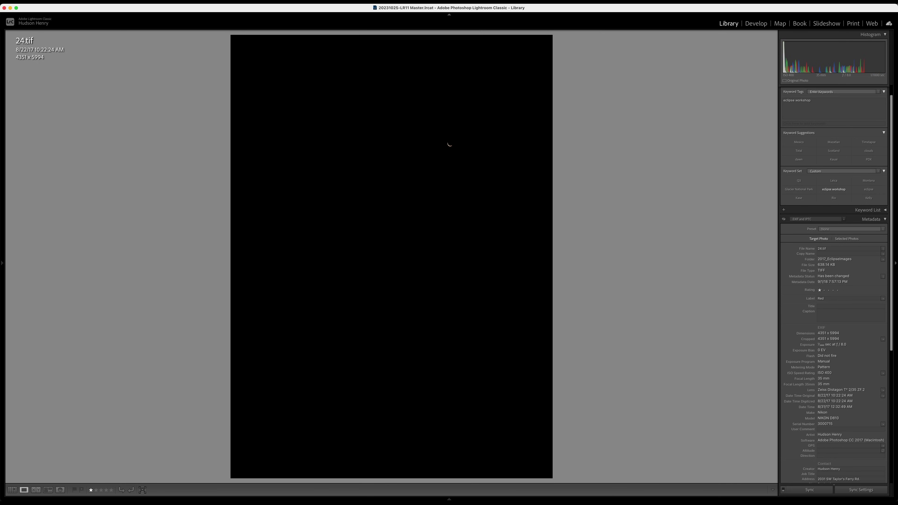
Step: Compare the crescents in 24.tif and 25.tif, step on through the growing phases to 31.tif, and return to 1.tif
{"action": "key", "text": "Right"}
{"action": "key", "text": "Left"}
{"action": "key", "text": "Right"}
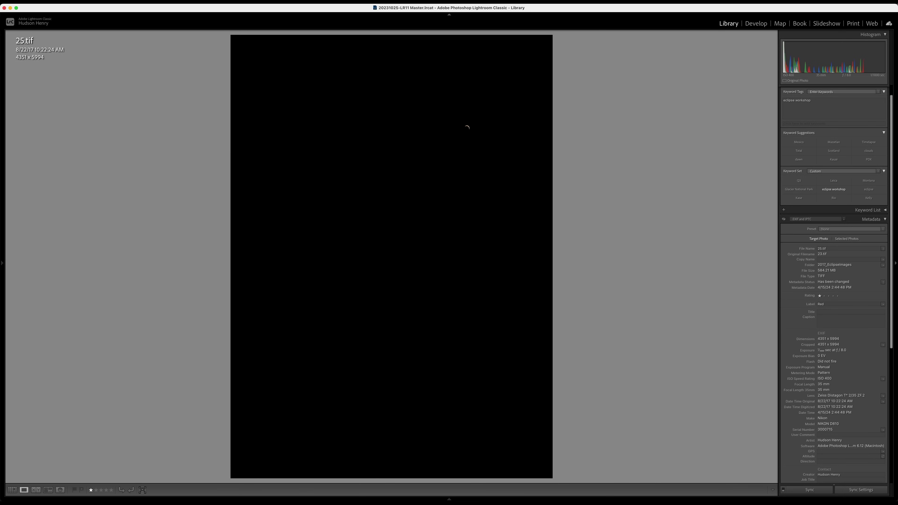
{"action": "key", "text": "Right"}
{"action": "key", "text": "Right"}
{"action": "key", "text": "Right"}
{"action": "key", "text": "Right"}
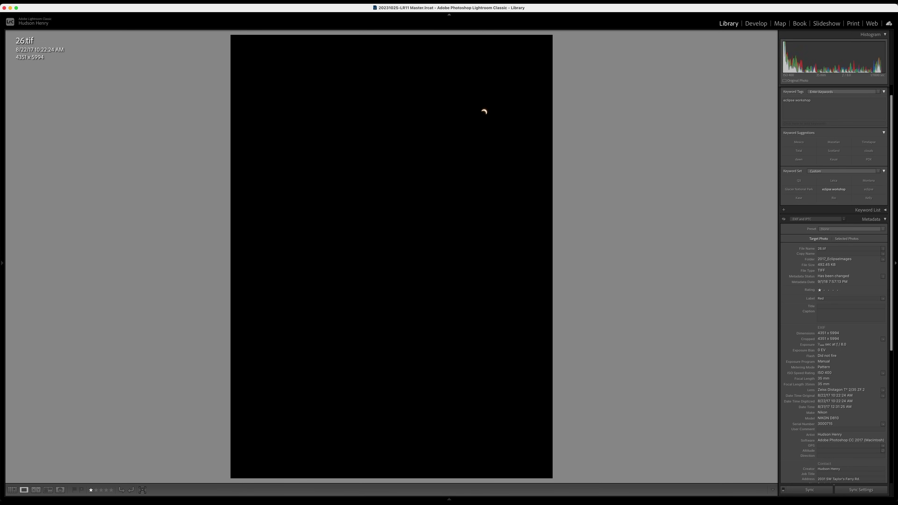
{"action": "key", "text": "Right"}
{"action": "key", "text": "Right"}
{"action": "key", "text": "Right"}
{"action": "key", "text": "Right"}
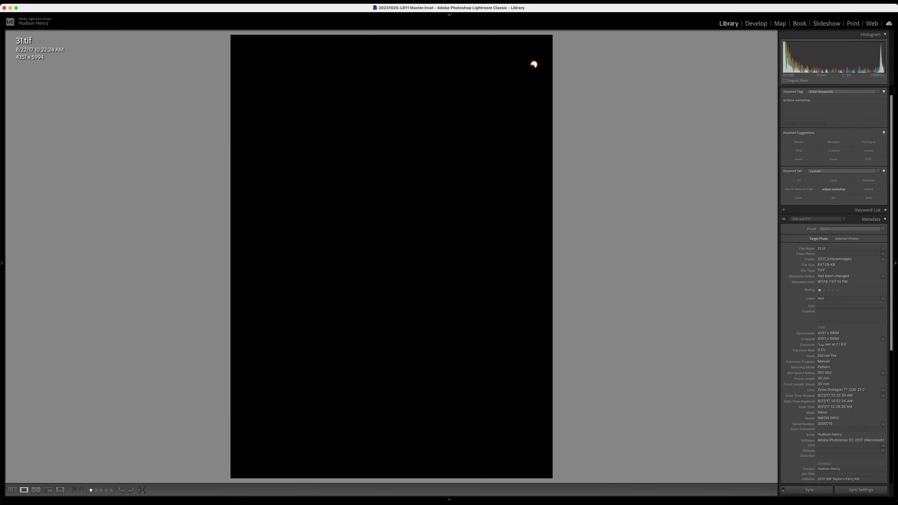
{"action": "key", "text": "Home"}
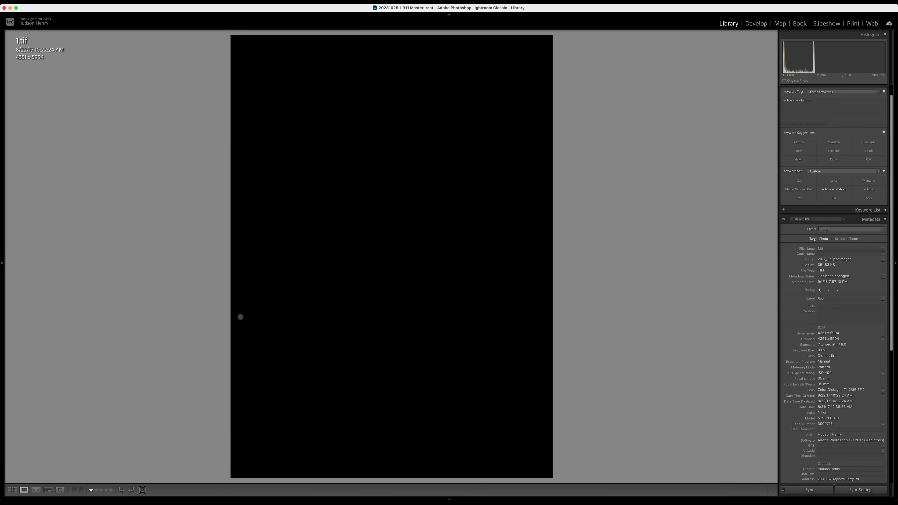
Step: Return to the thumbnail grid and shrink the thumbnails until ten photos fit in each row
{"action": "key", "text": "g"}
{"action": "scroll", "coordinate": [579, 176], "scroll_direction": "down", "scroll_amount": 3}
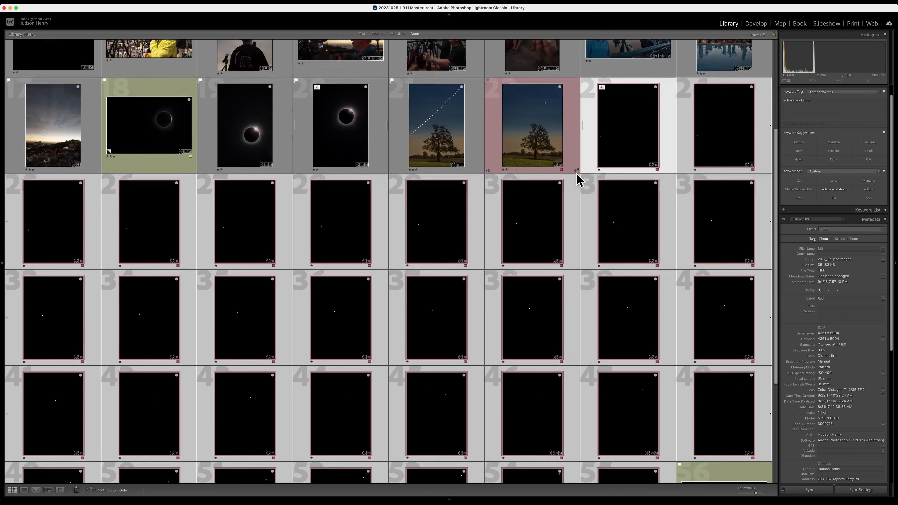
{"action": "scroll", "coordinate": [578, 180], "scroll_direction": "down", "scroll_amount": 2}
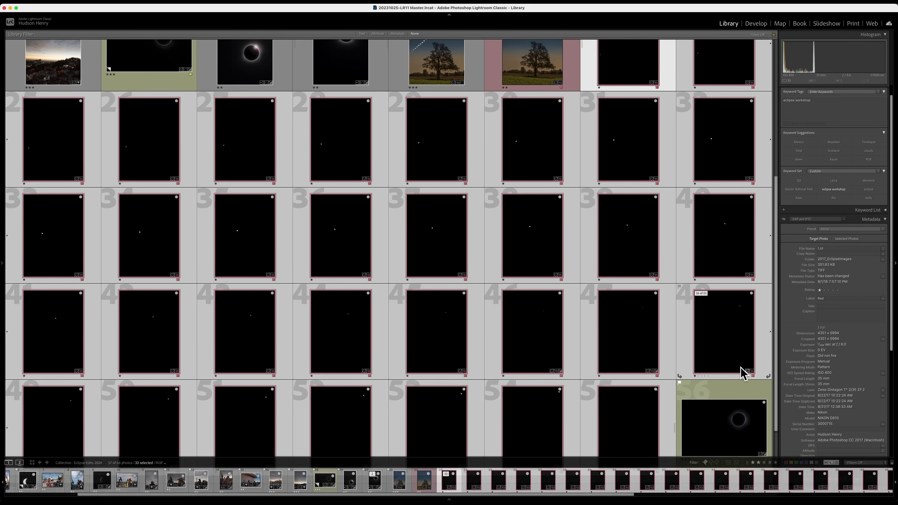
{"action": "left_click_drag", "start_coordinate": [754, 495], "coordinate": [753, 495]}
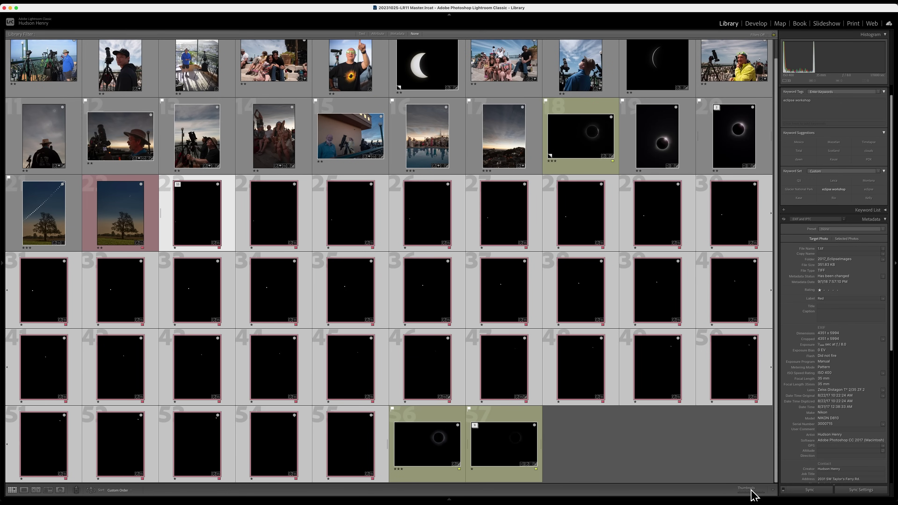
Step: Select the range from Totality-Edit.tif to the last phase frame, reselect only Totality-Edit.tif, view it enlarged and return to the grid
{"action": "left_click", "coordinate": [119, 228]}
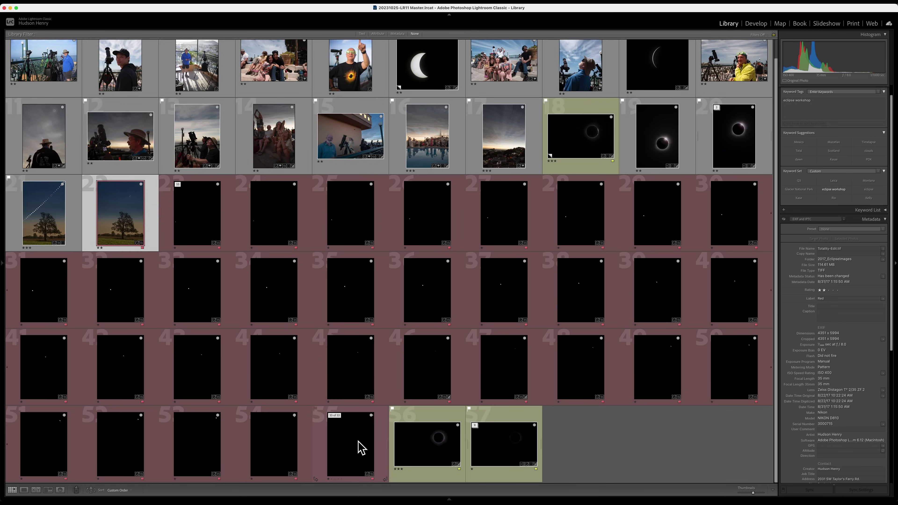
{"action": "left_click", "coordinate": [361, 448], "text": "shift"}
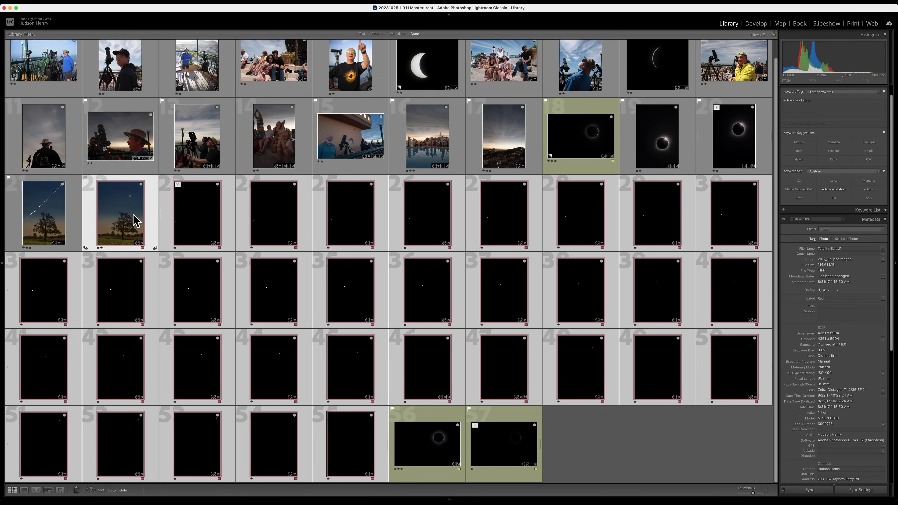
{"action": "left_click", "coordinate": [46, 226]}
{"action": "left_click", "coordinate": [120, 226]}
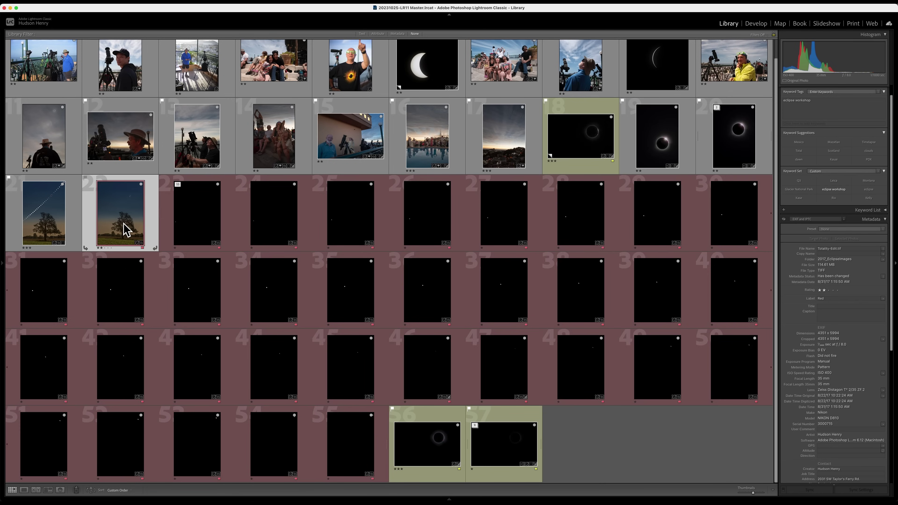
{"action": "double_click", "coordinate": [125, 230]}
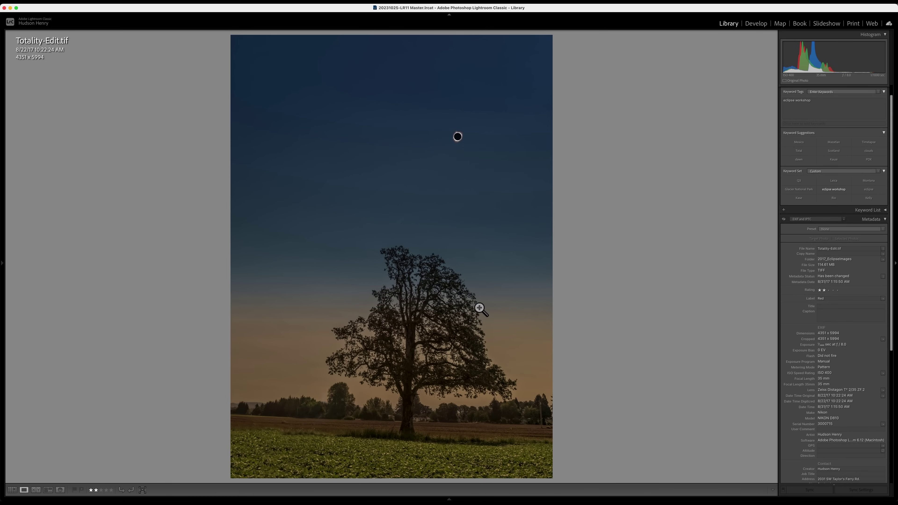
{"action": "key", "text": "g"}
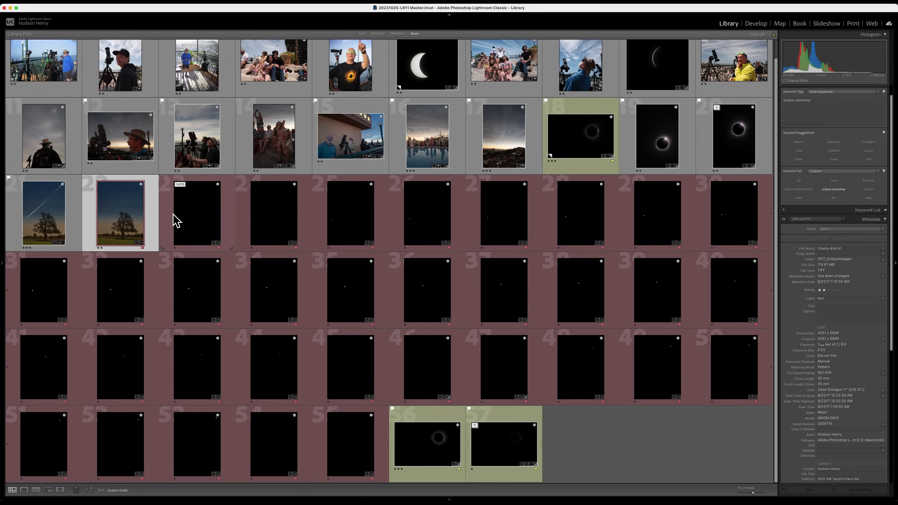
Step: Extend the selection from Totality-Edit.tif through the last sun phase frame and open all selected images as layers in Photoshop
{"action": "left_click", "coordinate": [351, 453], "text": "shift"}
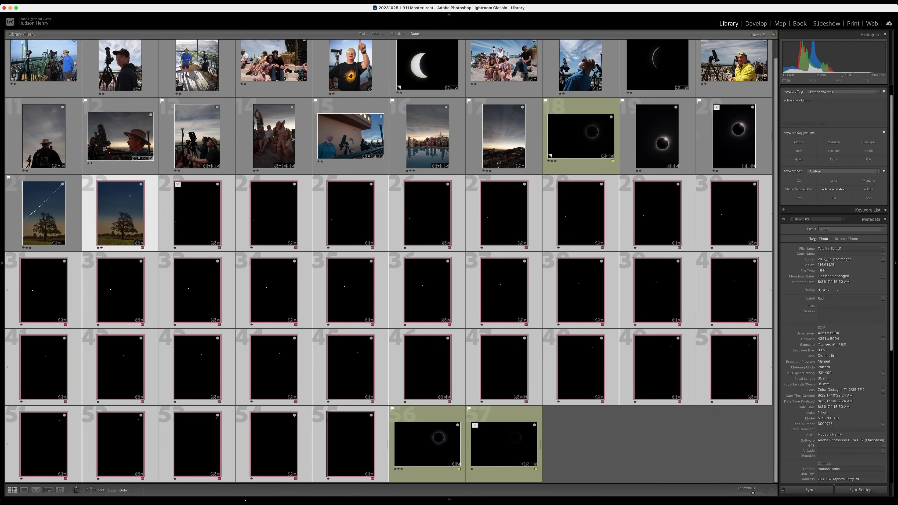
{"action": "mouse_move", "coordinate": [248, 500]}
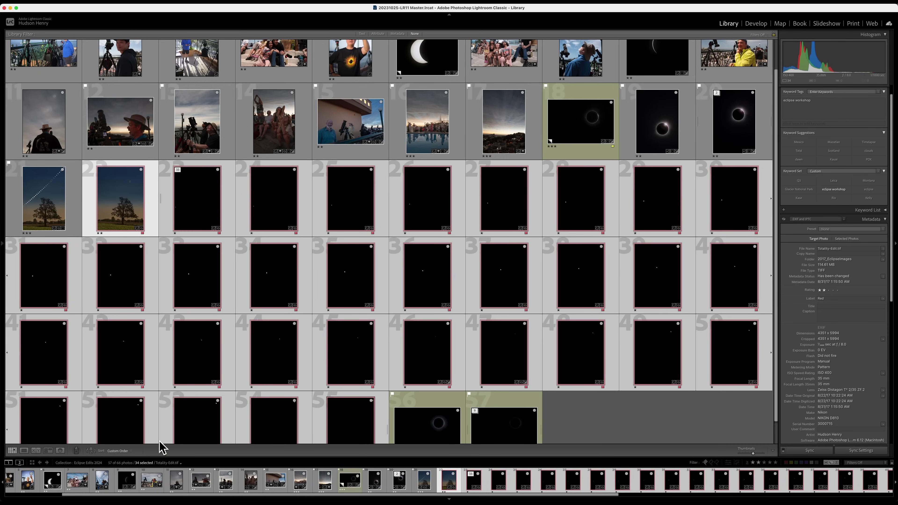
{"action": "right_click", "coordinate": [195, 190]}
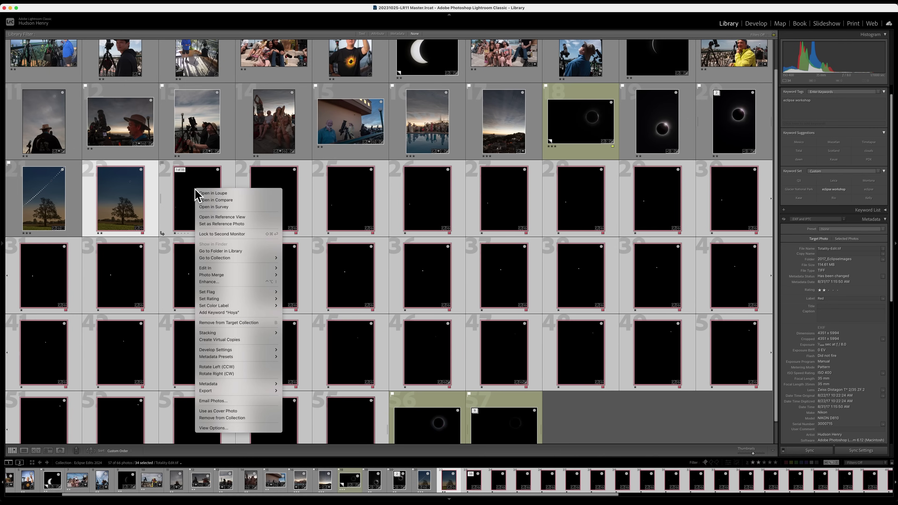
{"action": "mouse_move", "coordinate": [234, 268]}
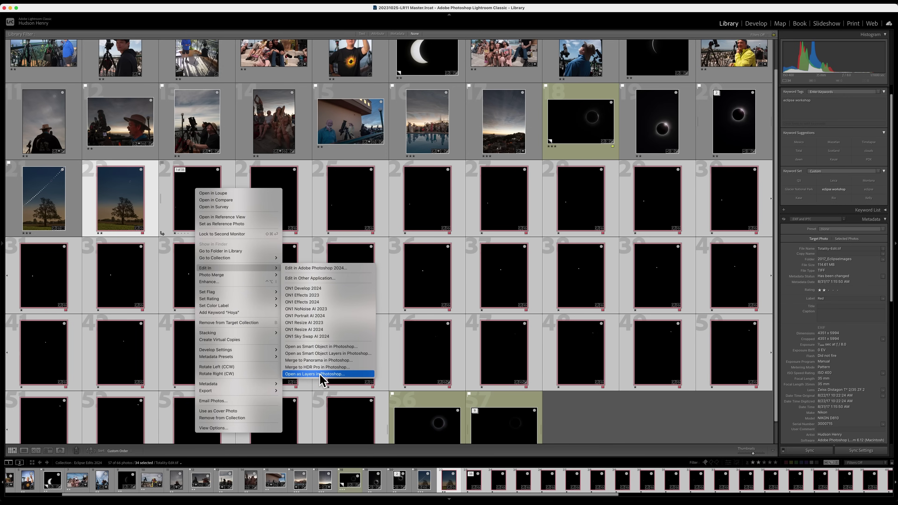
{"action": "left_click", "coordinate": [339, 375]}
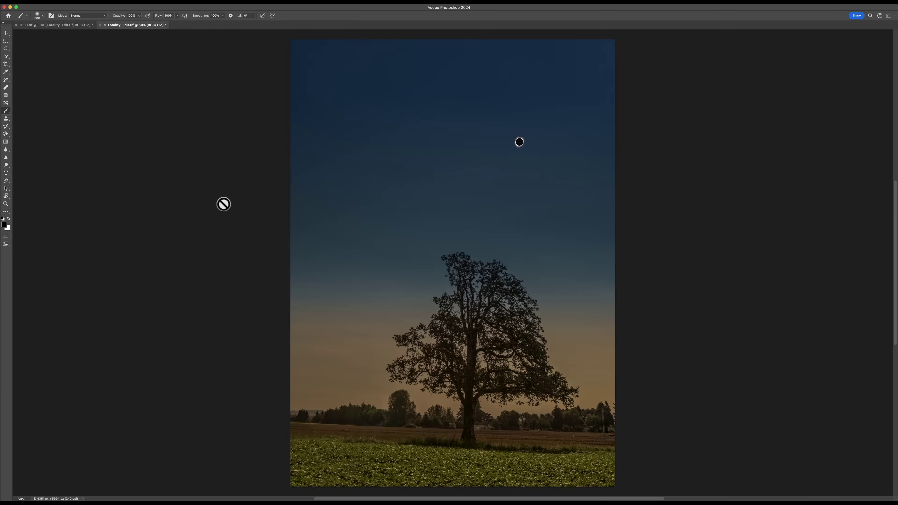
Step: Switch the workspace to SingleScreenVideo so the layer list shows beside the composite
{"action": "left_click", "coordinate": [169, 4]}
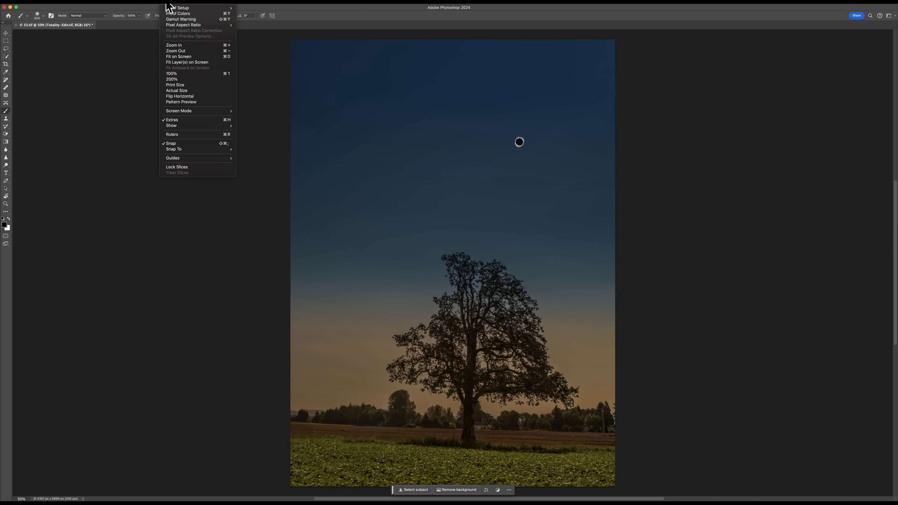
{"action": "left_click", "coordinate": [210, 5]}
{"action": "left_click", "coordinate": [210, 5]}
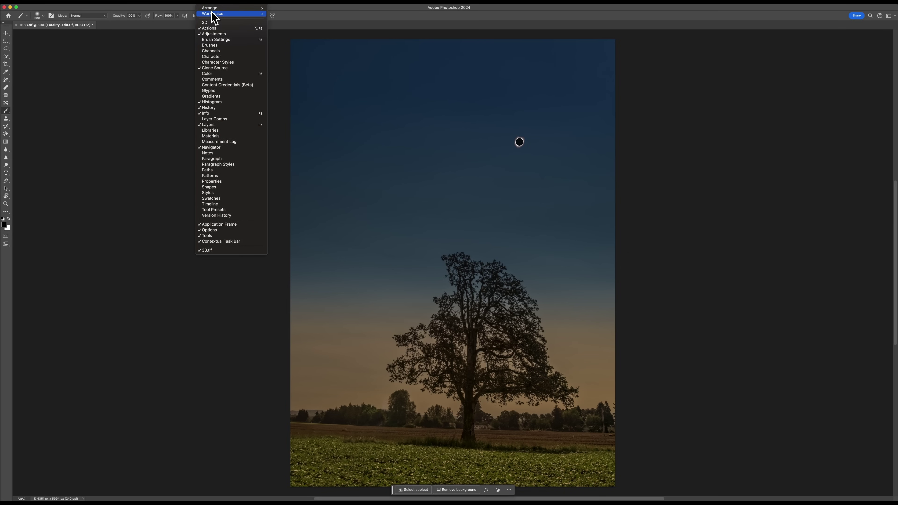
{"action": "mouse_move", "coordinate": [227, 15]}
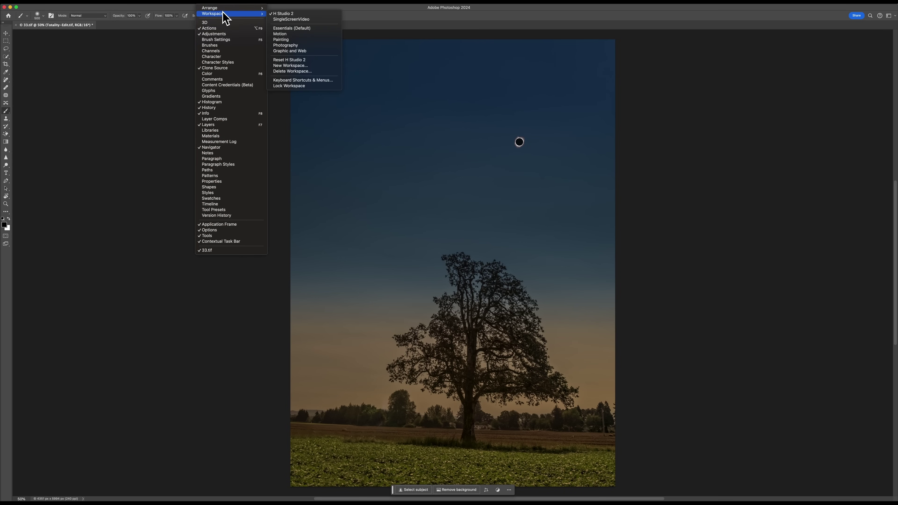
{"action": "left_click", "coordinate": [283, 19]}
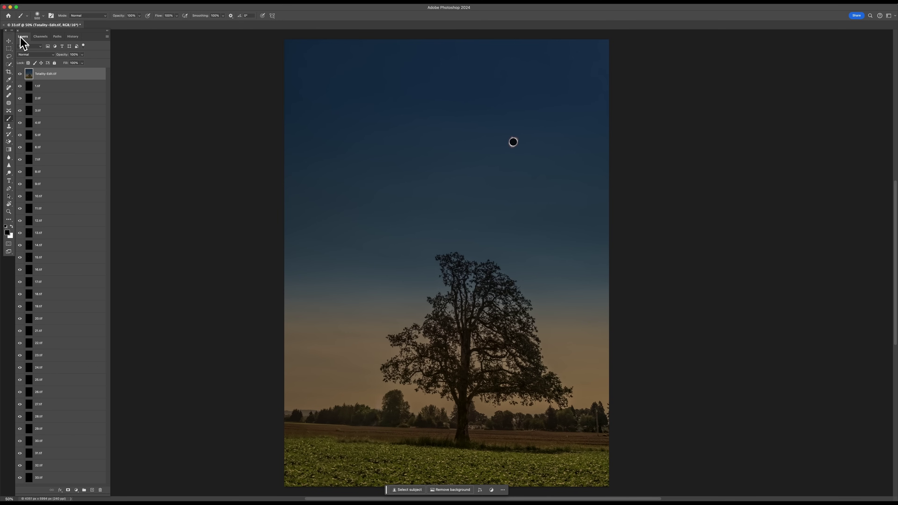
{"action": "left_click", "coordinate": [175, 6]}
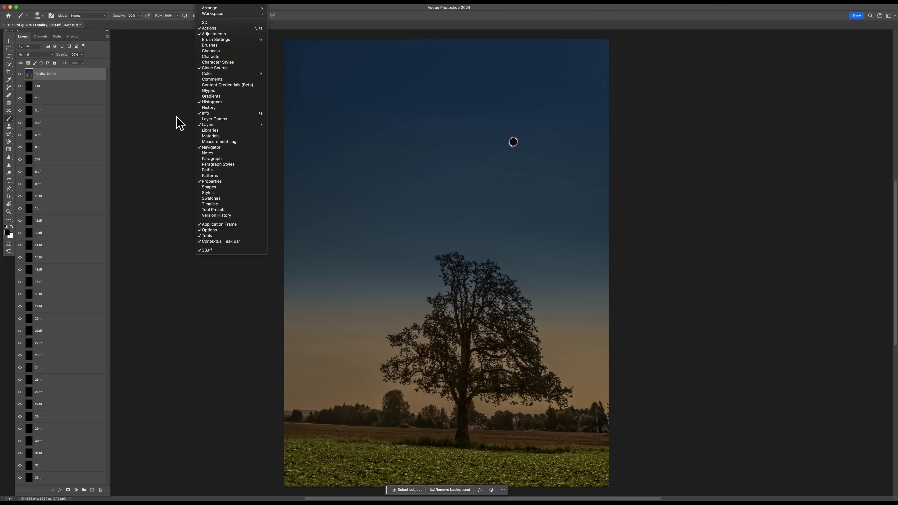
{"action": "left_click", "coordinate": [159, 85]}
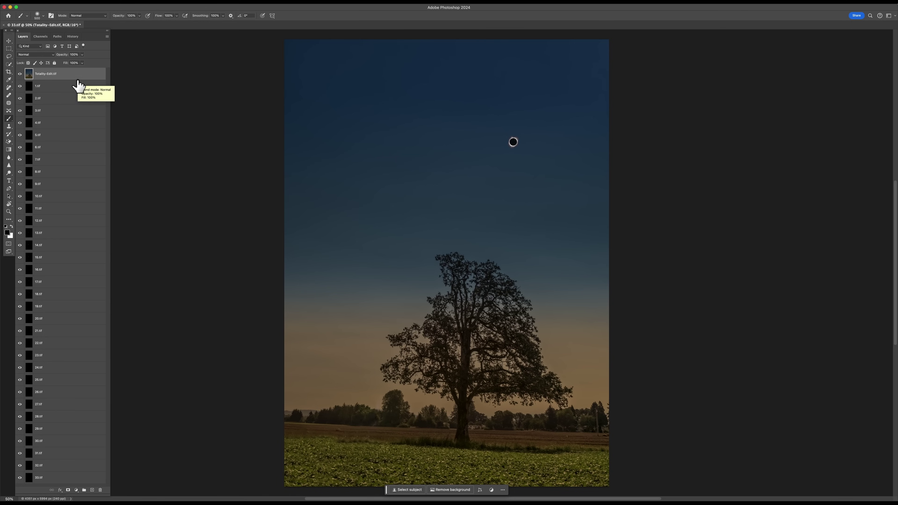
Step: Select all layers from Totality-Edit.tif through 33.tif and set their blend mode to Lighten
{"action": "left_click", "coordinate": [57, 478], "text": "shift"}
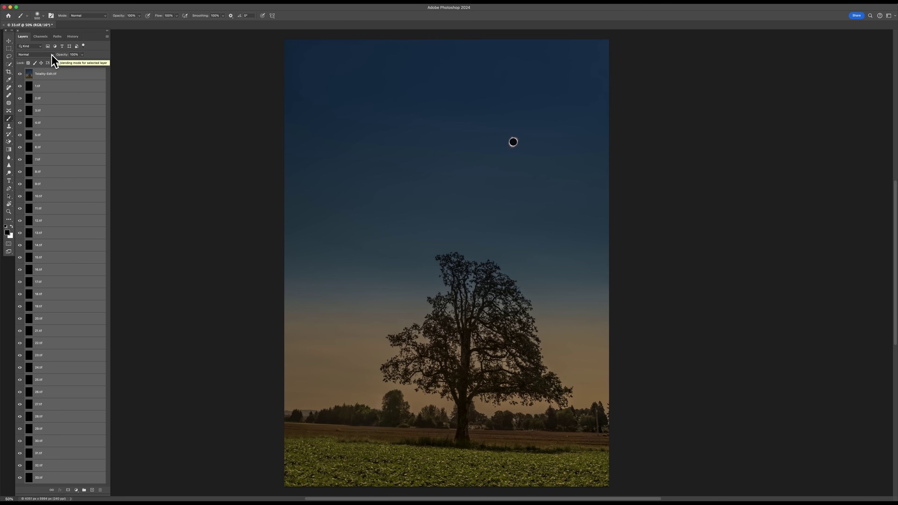
{"action": "left_click", "coordinate": [20, 74]}
{"action": "left_click", "coordinate": [20, 74]}
{"action": "mouse_move", "coordinate": [20, 74]}
{"action": "left_mouse_down"}
{"action": "mouse_move", "coordinate": [20, 118]}
{"action": "mouse_move", "coordinate": [20, 74]}
{"action": "left_mouse_up"}
{"action": "left_click", "coordinate": [50, 55]}
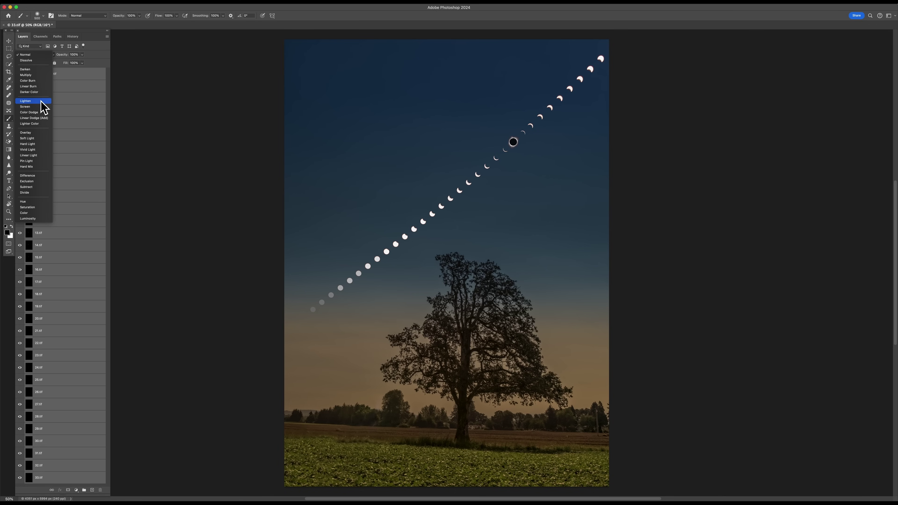
{"action": "left_click", "coordinate": [25, 101]}
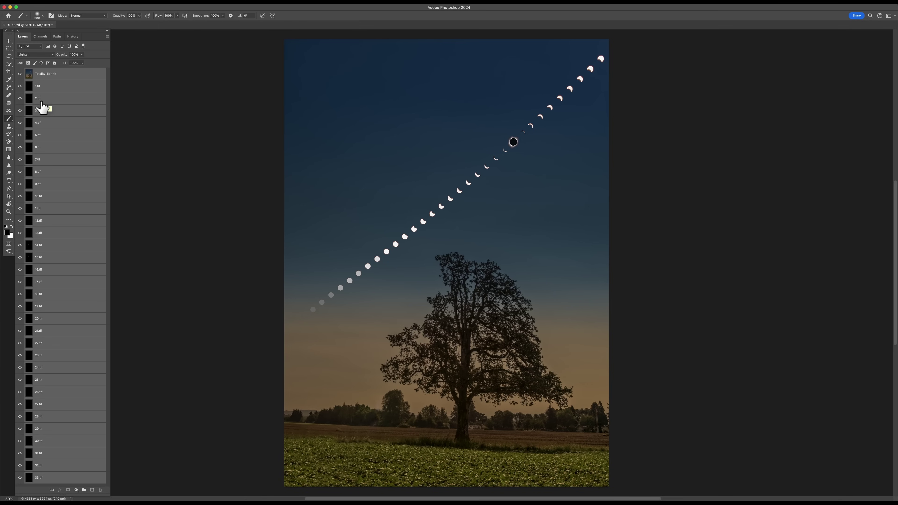
{"action": "right_click", "coordinate": [109, 6]}
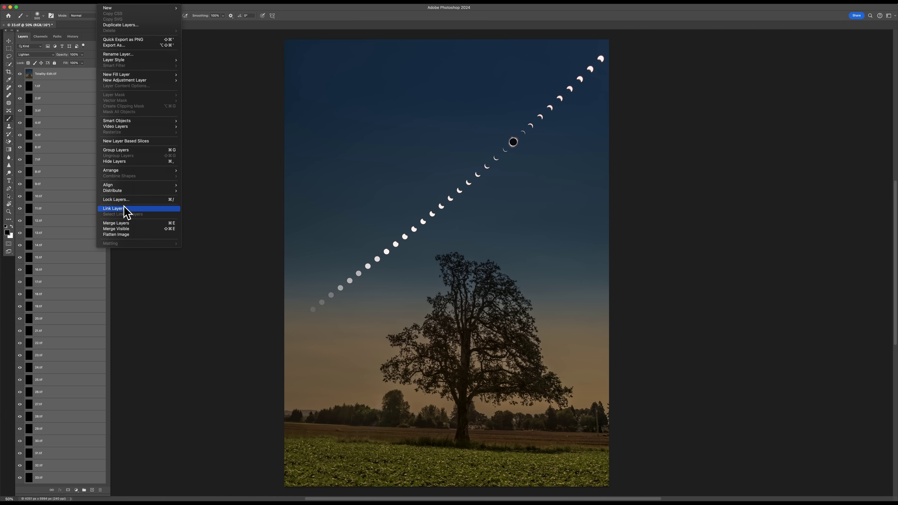
{"action": "left_click", "coordinate": [130, 235]}
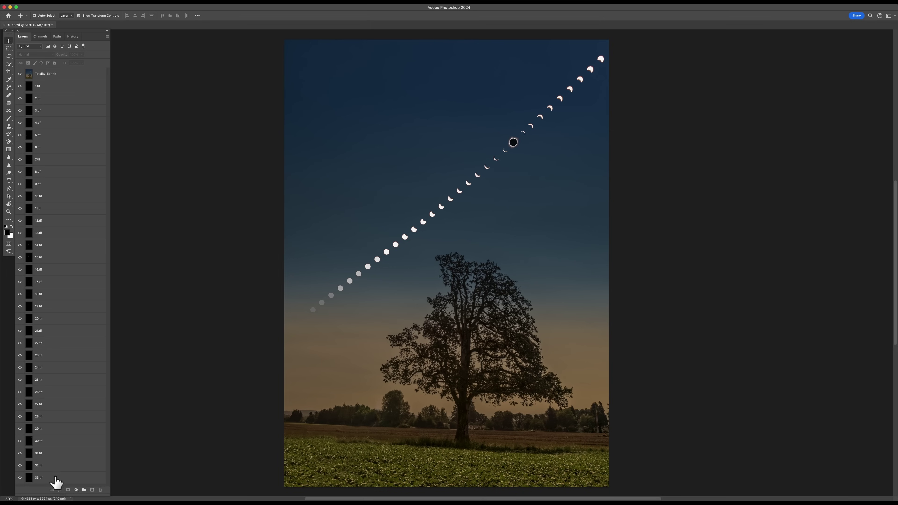
Step: Switch the visibility of layer 33.tif off and on repeatedly to see which sun phase it contributes
{"action": "left_click", "coordinate": [20, 477]}
{"action": "left_click", "coordinate": [20, 478]}
{"action": "left_click", "coordinate": [20, 477]}
{"action": "left_click", "coordinate": [19, 477]}
{"action": "left_click", "coordinate": [19, 477]}
{"action": "left_click", "coordinate": [19, 477]}
{"action": "left_click", "coordinate": [20, 477]}
{"action": "left_click", "coordinate": [20, 478]}
{"action": "left_click", "coordinate": [20, 478]}
{"action": "left_click", "coordinate": [20, 477]}
Step: Bring layer 33.tif to the top of the stack, try repositioning its sun phase, undo the repositioning and deselect the layer
{"action": "left_click_drag", "start_coordinate": [40, 481], "coordinate": [58, 67]}
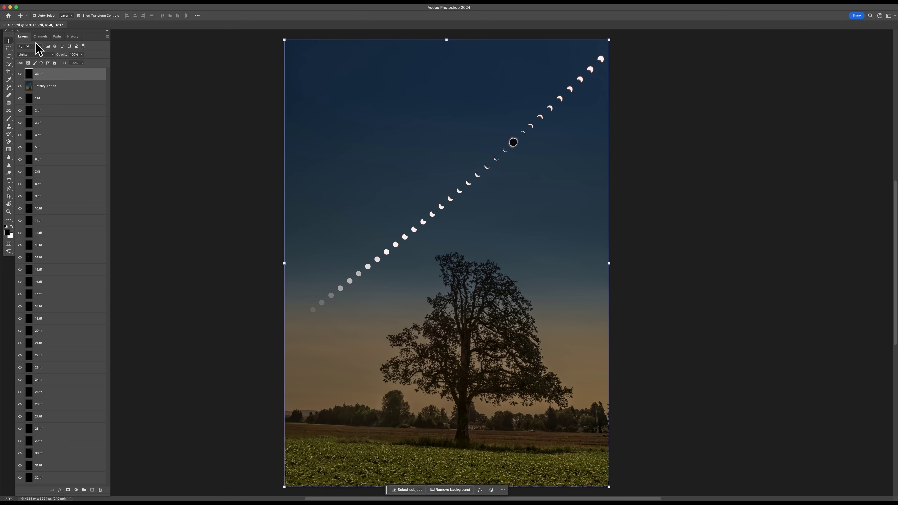
{"action": "left_click_drag", "start_coordinate": [565, 126], "coordinate": [381, 205]}
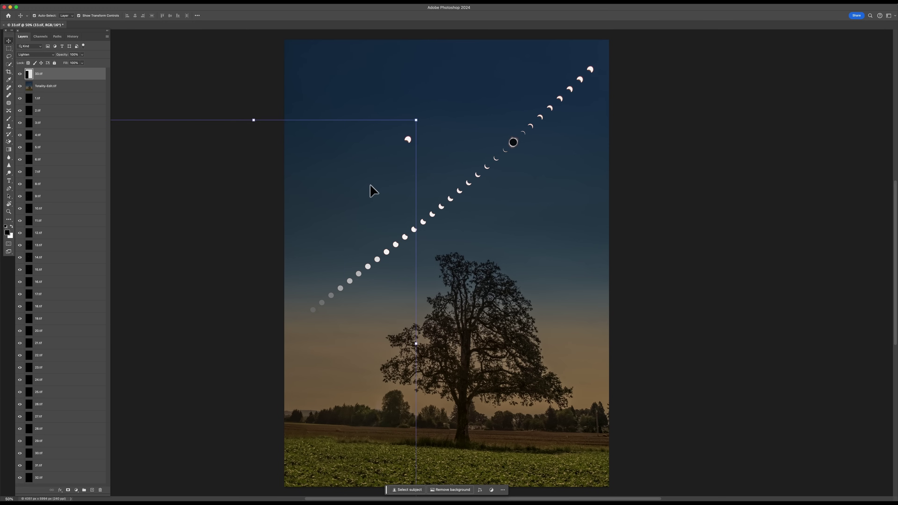
{"action": "key", "text": "super+z"}
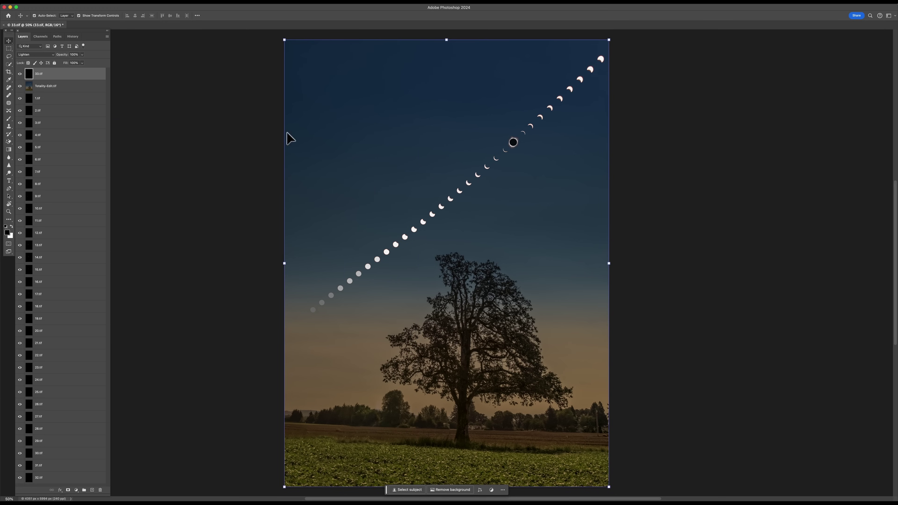
{"action": "left_click", "coordinate": [179, 152]}
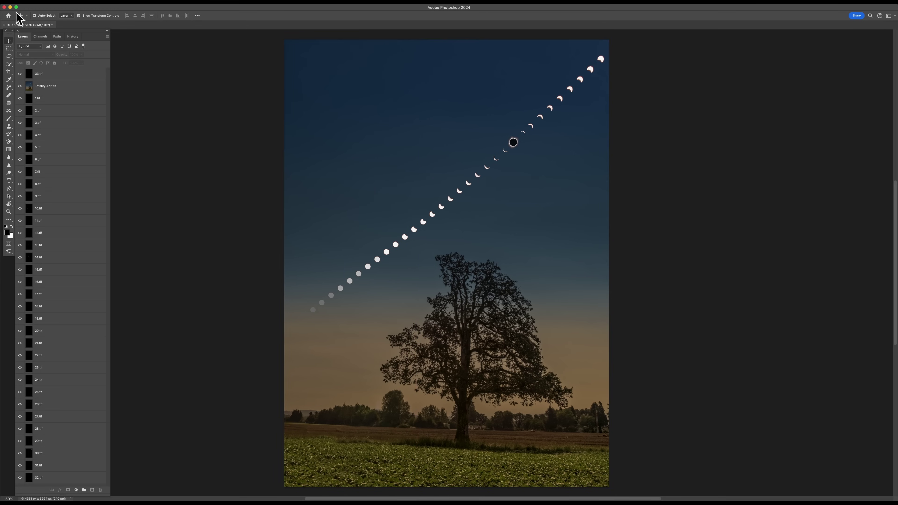
Step: Flatten the eclipse sequence composite into a single background layer
{"action": "left_click", "coordinate": [89, 3]}
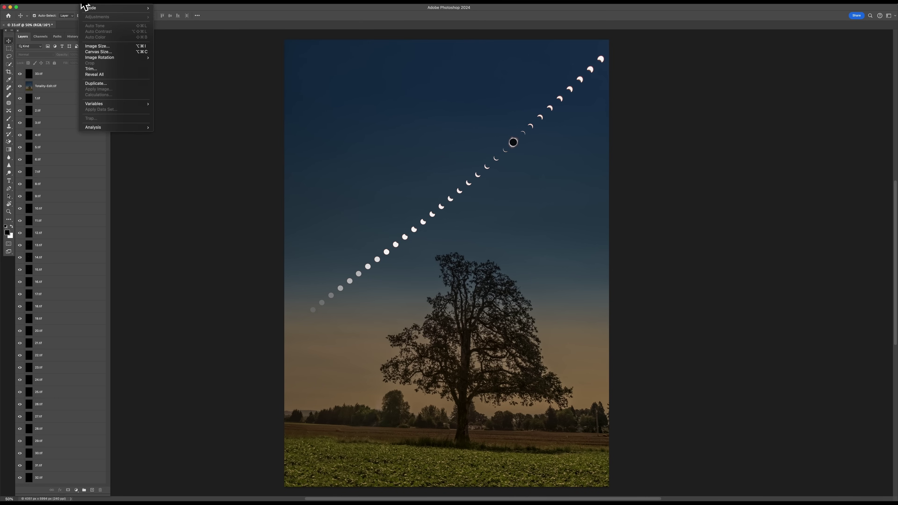
{"action": "mouse_move", "coordinate": [127, 6]}
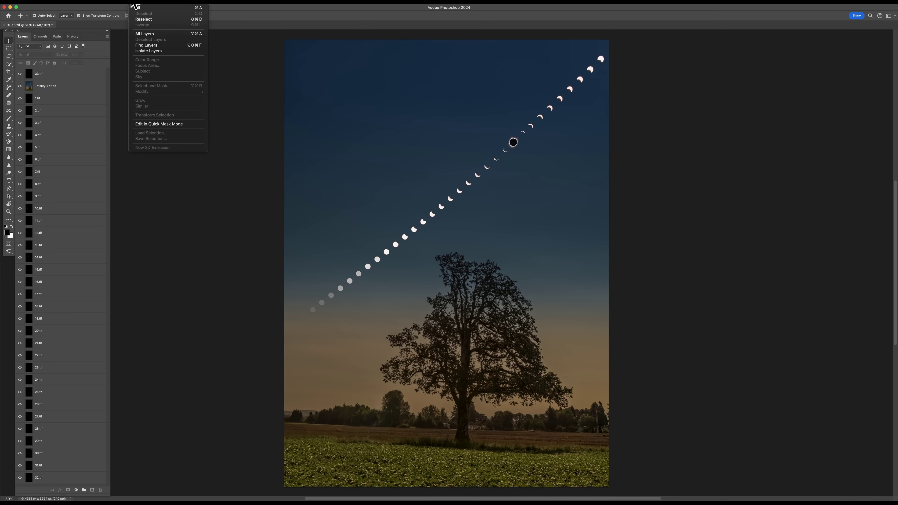
{"action": "mouse_move", "coordinate": [169, 5]}
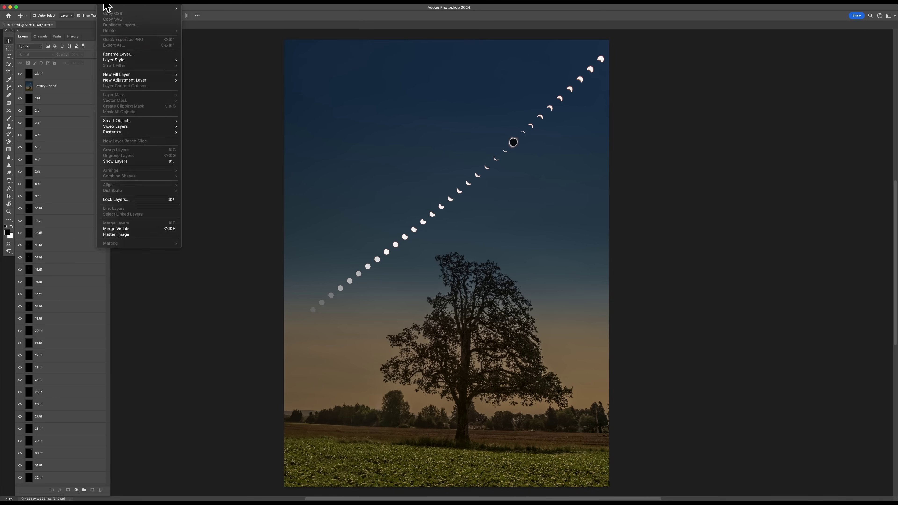
{"action": "left_click", "coordinate": [132, 235]}
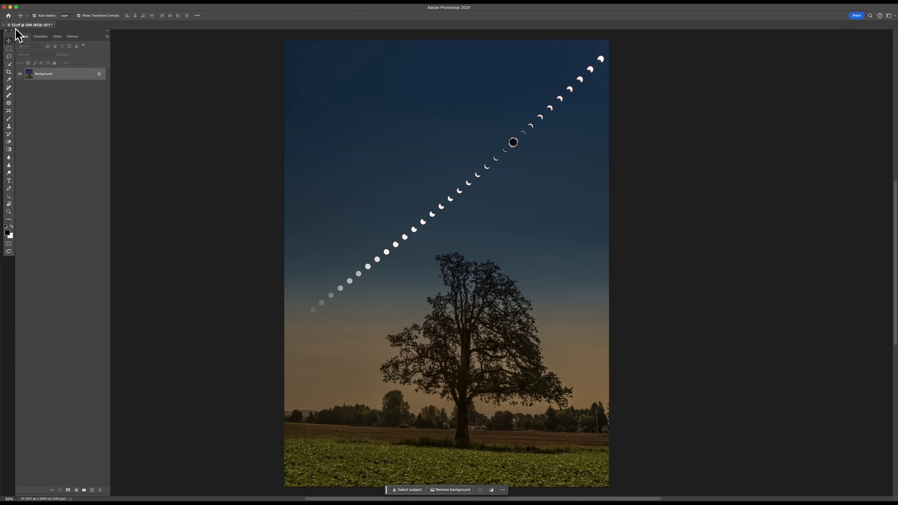
Step: Close the 33.tif document without saving and switch to Lightroom Classic
{"action": "left_click", "coordinate": [3, 25]}
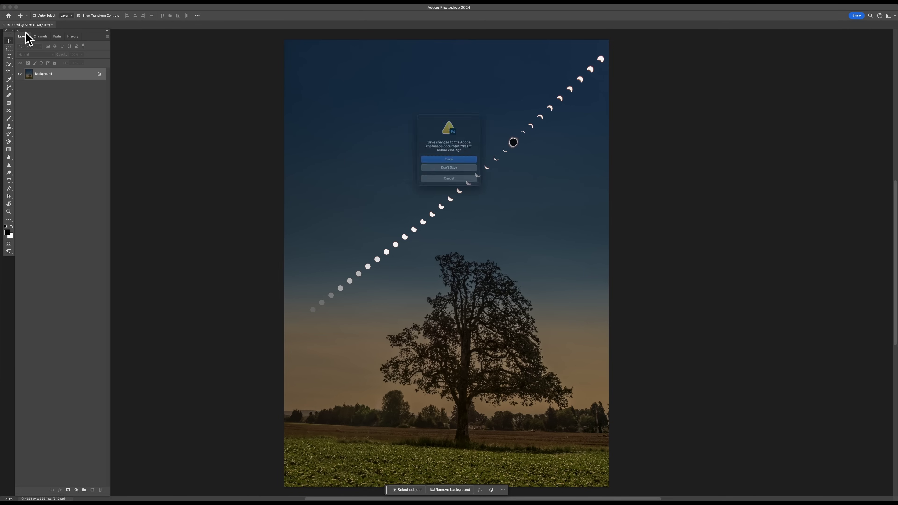
{"action": "left_click", "coordinate": [465, 173]}
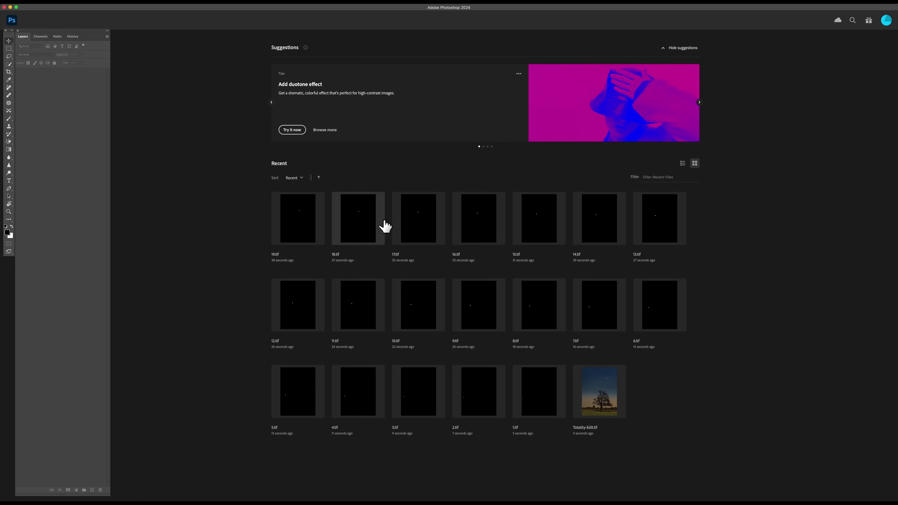
{"action": "key", "text": "ctrl+Up"}
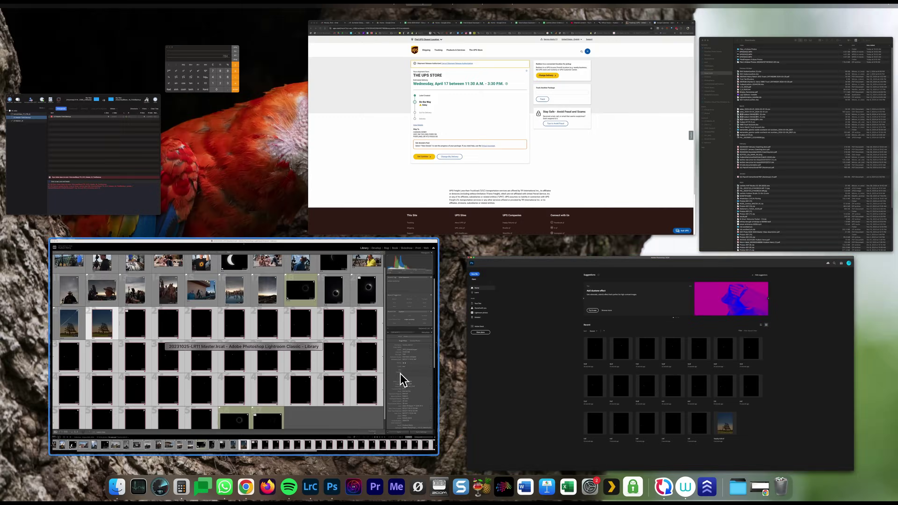
{"action": "left_click", "coordinate": [377, 380]}
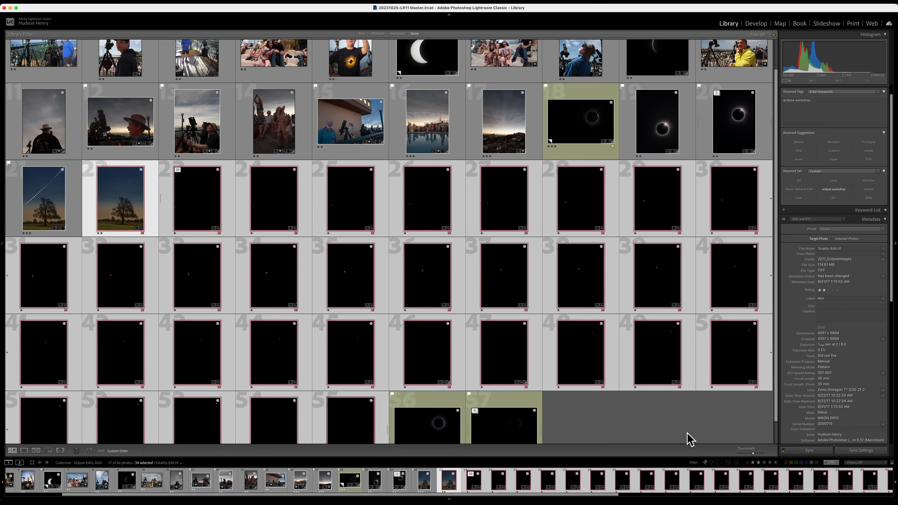
Step: View the diamond ring photo enlarged, collapse the stack of sun phase frames and return to the thumbnail grid
{"action": "scroll", "coordinate": [627, 424], "scroll_direction": "down", "scroll_amount": 1}
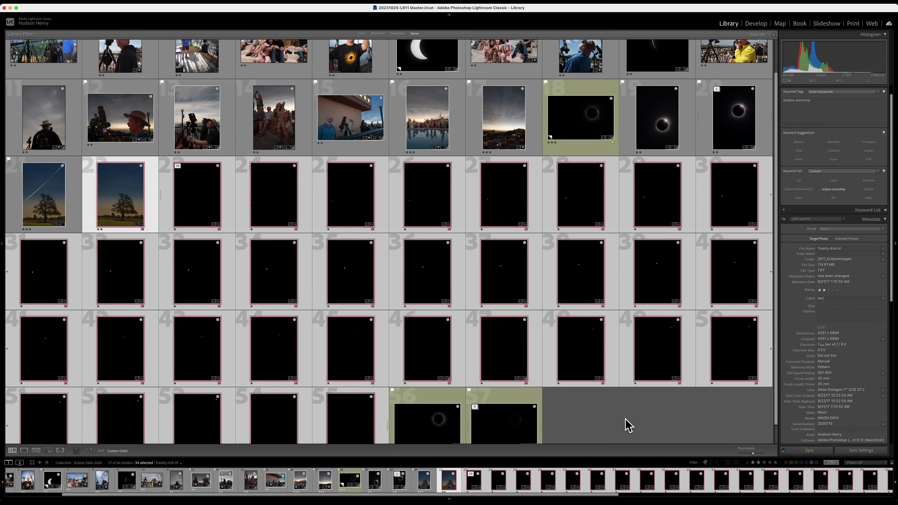
{"action": "scroll", "coordinate": [628, 425], "scroll_direction": "up", "scroll_amount": 3}
{"action": "scroll", "coordinate": [668, 321], "scroll_direction": "down", "scroll_amount": 2}
{"action": "left_click", "coordinate": [687, 139]}
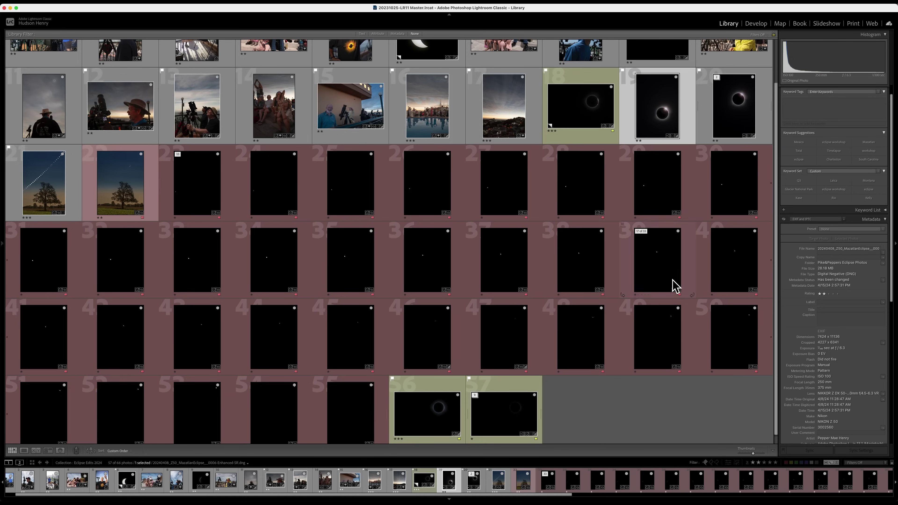
{"action": "double_click", "coordinate": [666, 113]}
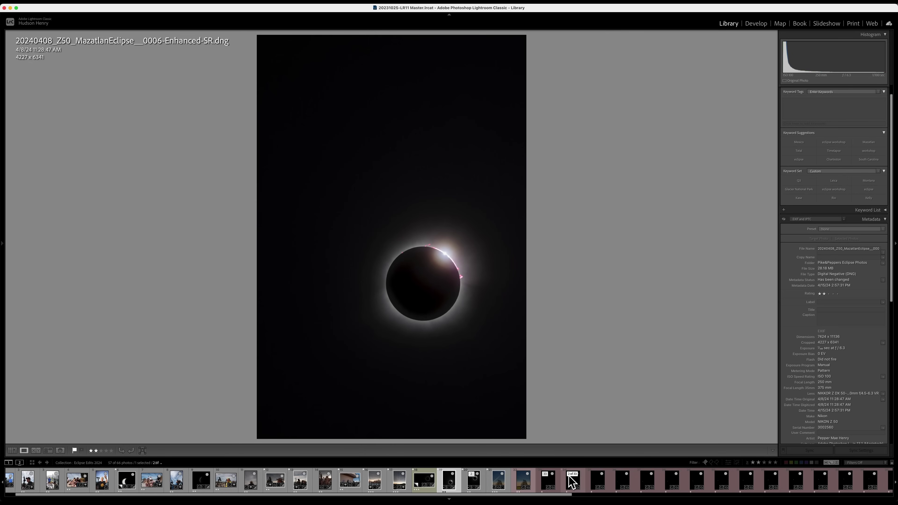
{"action": "left_click", "coordinate": [548, 474]}
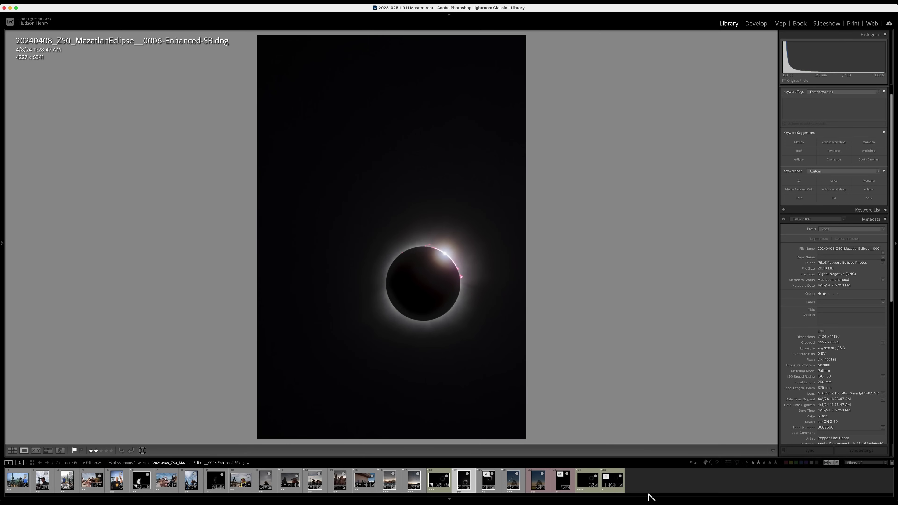
{"action": "key", "text": "g"}
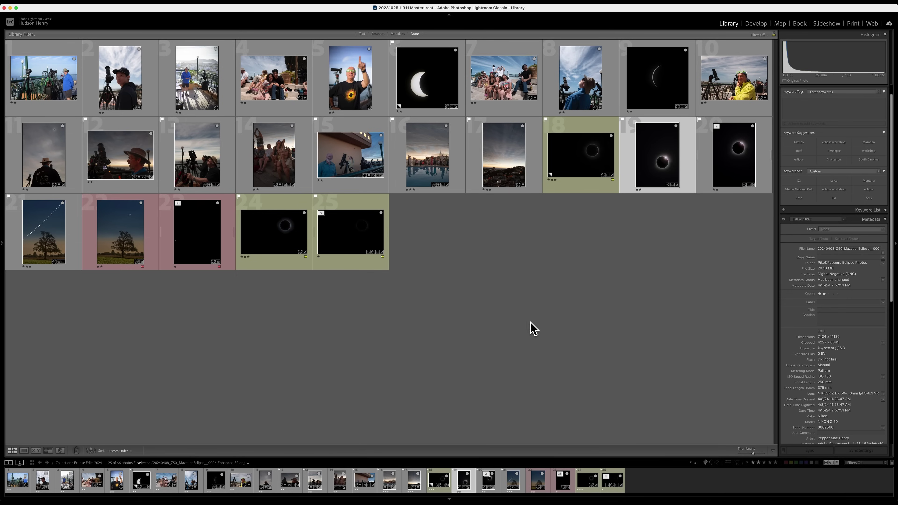
Step: Open 20240408_Z9_MazatlanEclipse_0566-Enhanced-SR-Edit.psd enlarged, examine the prominences and corona up close, and fit the photo in view again
{"action": "left_click", "coordinate": [271, 245]}
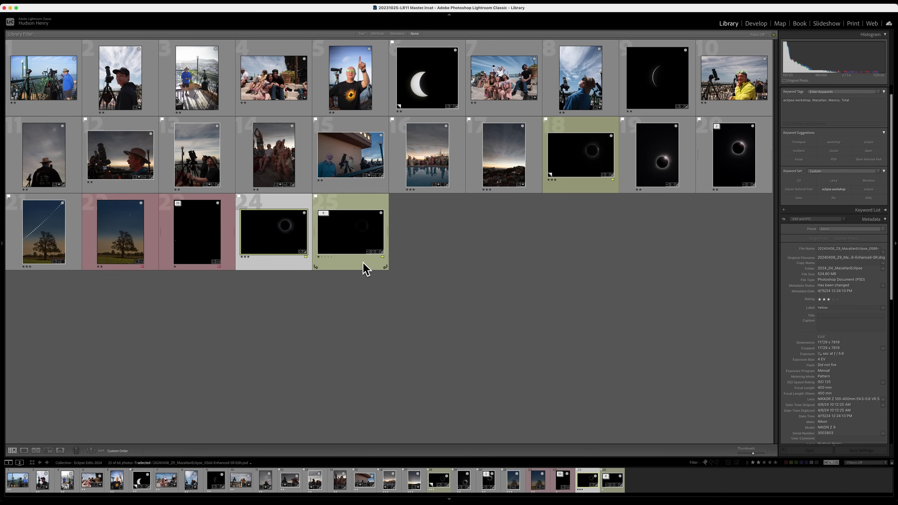
{"action": "key", "text": "e"}
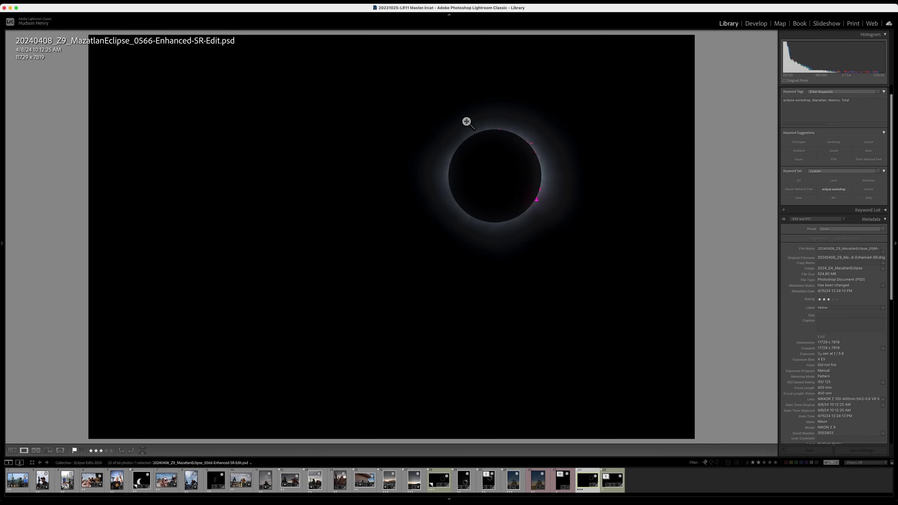
{"action": "left_click", "coordinate": [534, 148]}
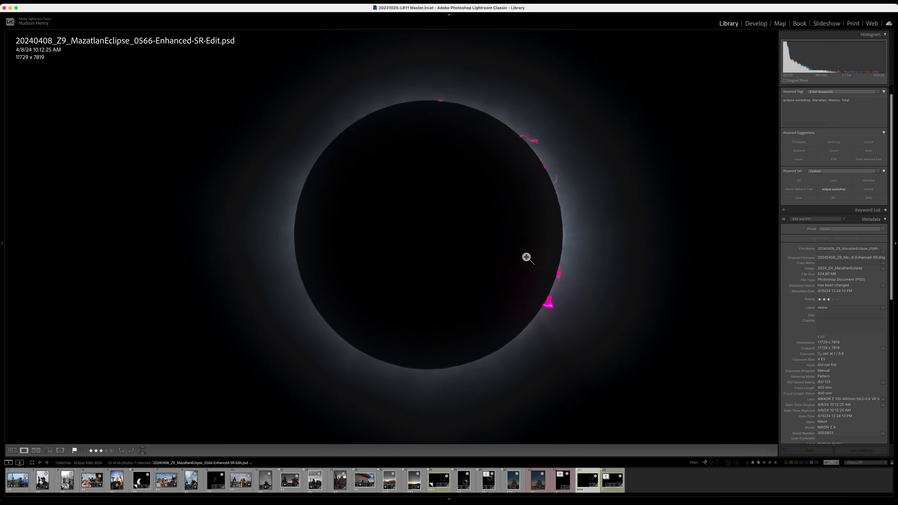
{"action": "left_click", "coordinate": [492, 215]}
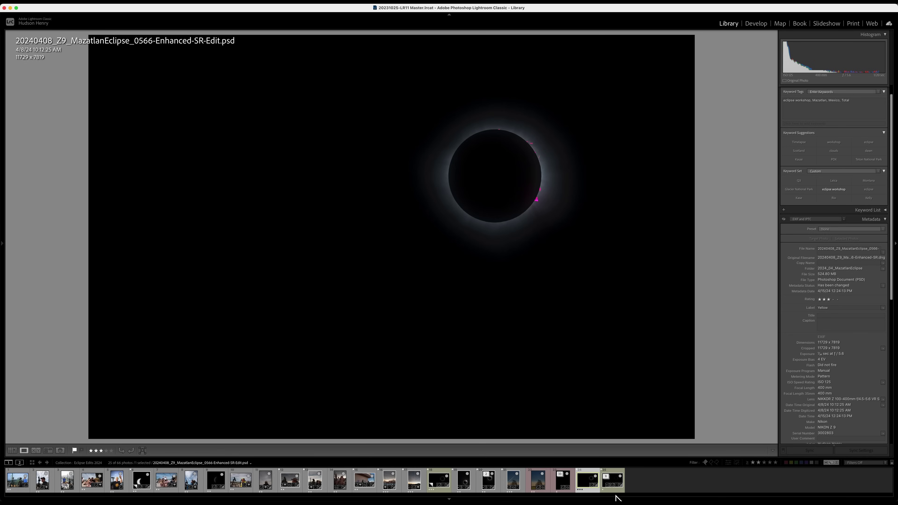
Step: Expand the stack of bracketed totality exposures and view each frame in order through 20240408_Z9_MazatlanEclipse_0570-Enhanced-SR.dng
{"action": "left_click", "coordinate": [606, 476]}
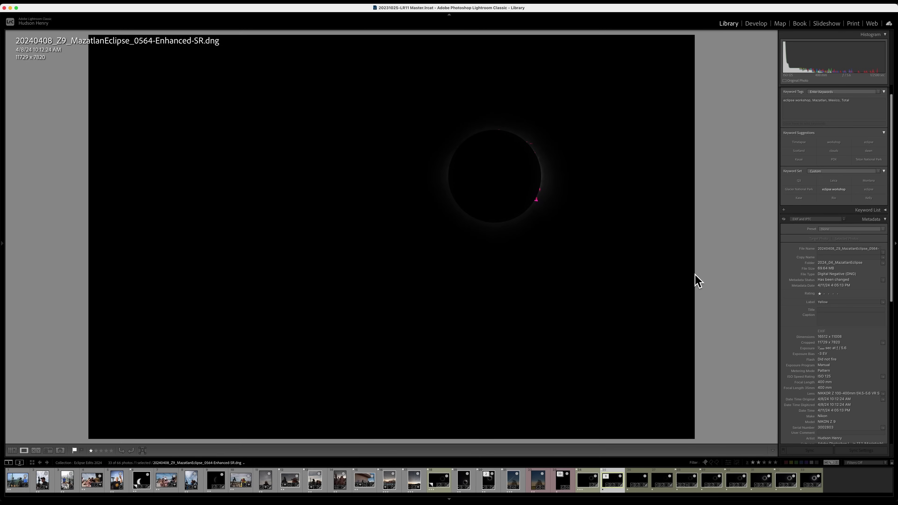
{"action": "key", "text": "Right"}
{"action": "key", "text": "Right"}
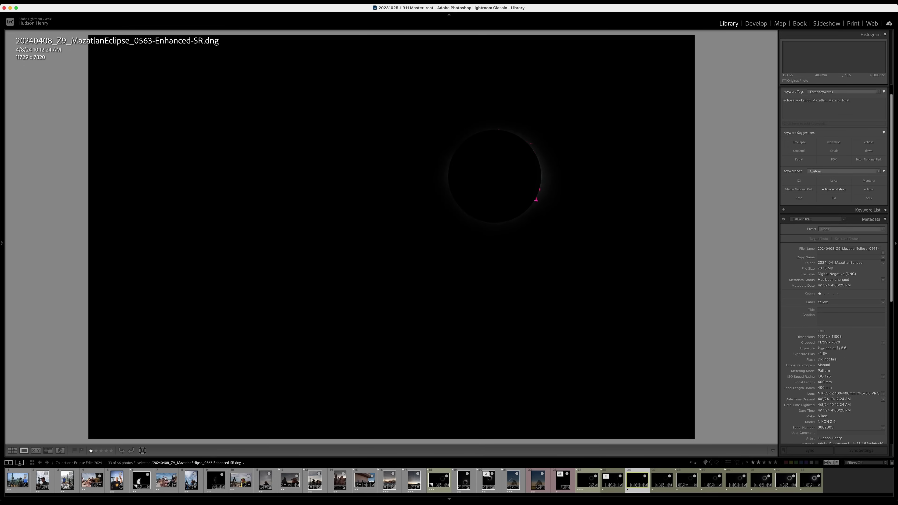
{"action": "key", "text": "Right"}
{"action": "key", "text": "Right"}
{"action": "key", "text": "Right"}
{"action": "key", "text": "Right"}
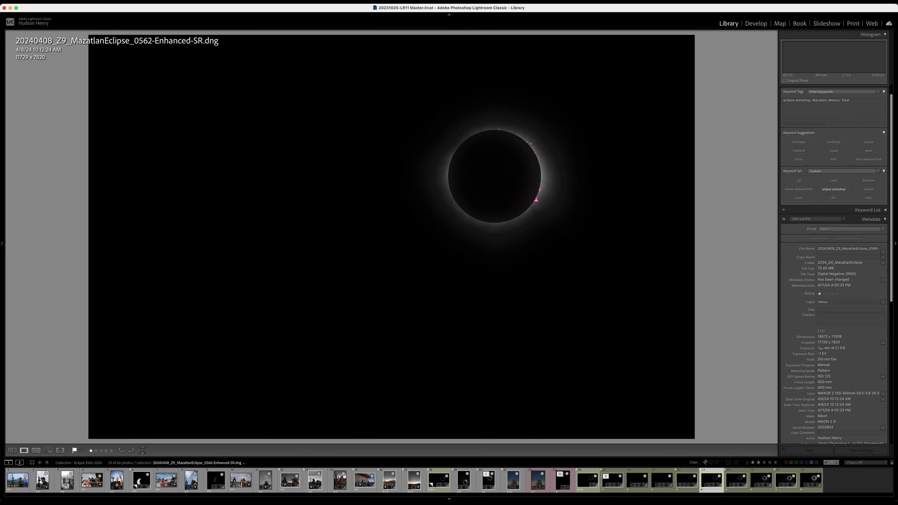
{"action": "key", "text": "Right"}
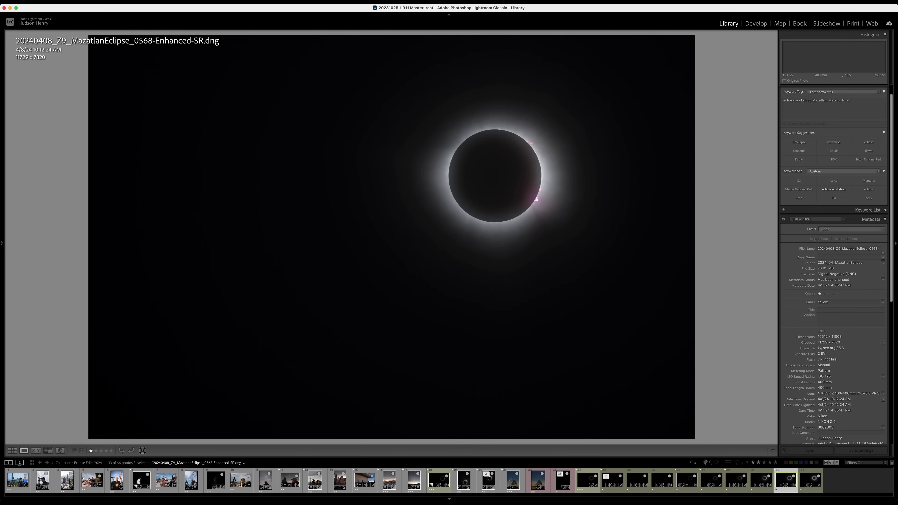
{"action": "key", "text": "Right"}
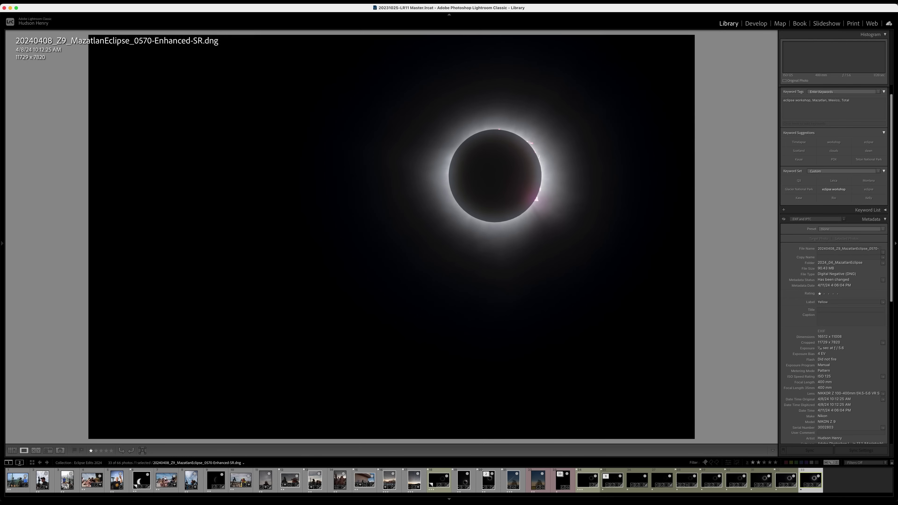
Step: Go back through the bracketed totality frames to the first exposure, and forward again to the 0570 frame
{"action": "key", "text": "Left"}
{"action": "key", "text": "Left"}
{"action": "key", "text": "Left"}
{"action": "key", "text": "Left"}
{"action": "key", "text": "Left"}
{"action": "key", "text": "Left"}
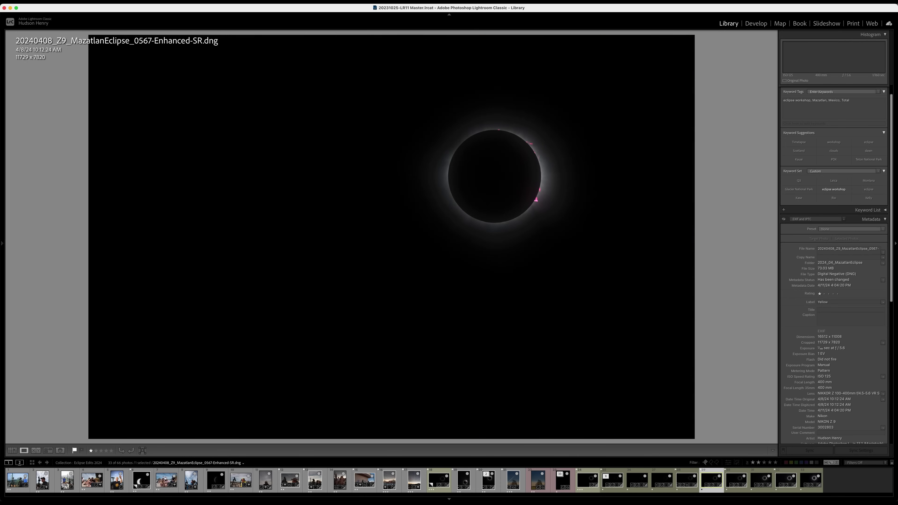
{"action": "key", "text": "Left"}
{"action": "key", "text": "Left"}
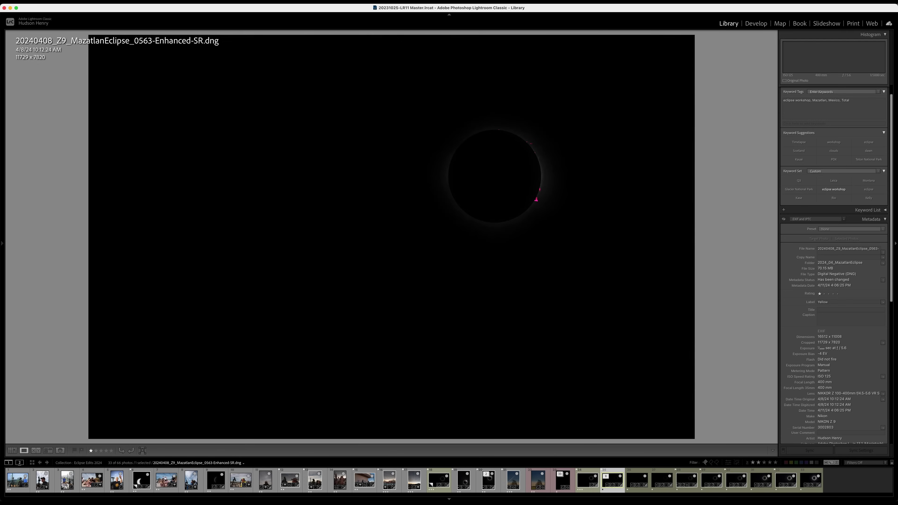
{"action": "key", "text": "Right"}
{"action": "key", "text": "Right"}
{"action": "key", "text": "Right"}
{"action": "key", "text": "Right"}
{"action": "key", "text": "Right"}
{"action": "key", "text": "Right"}
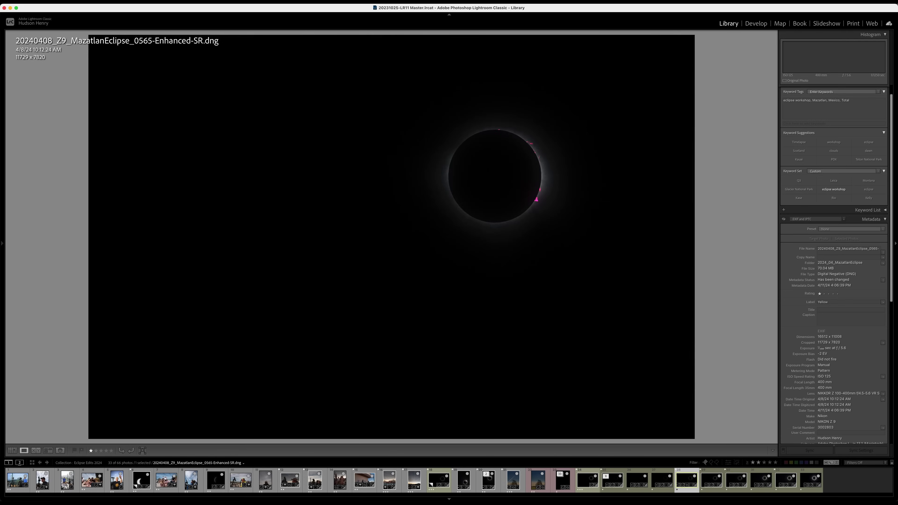
{"action": "key", "text": "Right"}
{"action": "key", "text": "Right"}
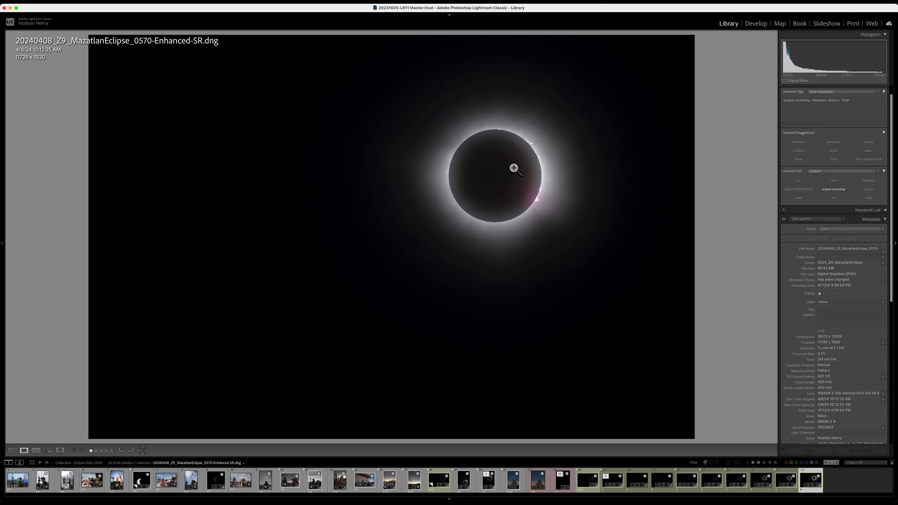
Step: Expand the diamond ring stack and compare 20240408_Z50_MazatlanEclipse__0003.dng with the 0006-Enhanced-SR.dng frame and the original 0004.NEF
{"action": "left_click", "coordinate": [484, 480]}
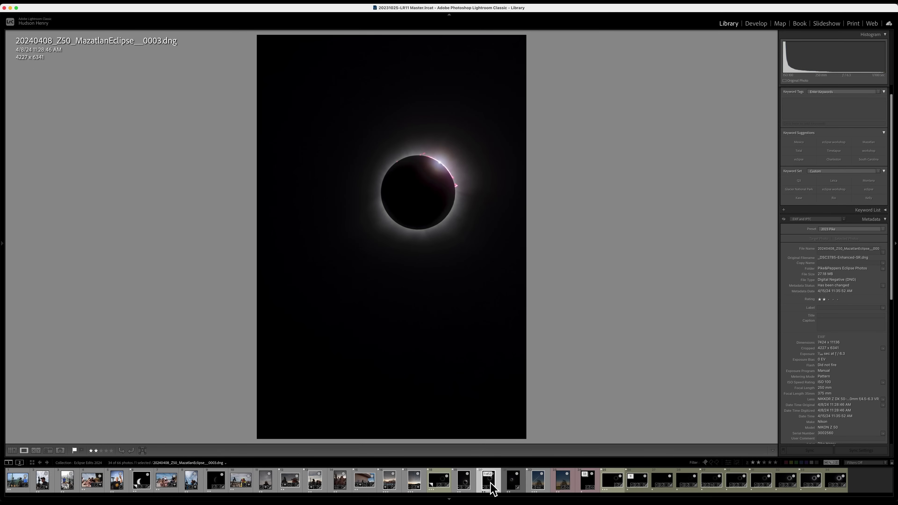
{"action": "left_click", "coordinate": [467, 486]}
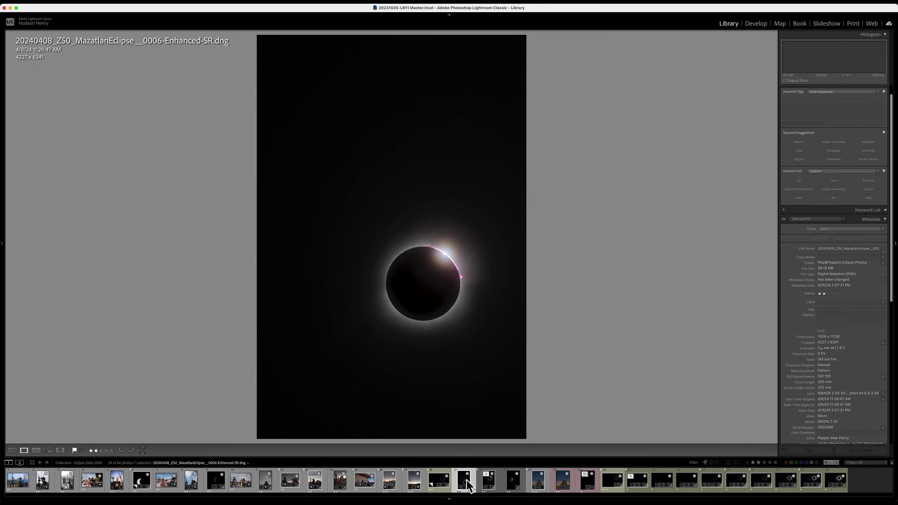
{"action": "left_click", "coordinate": [486, 488]}
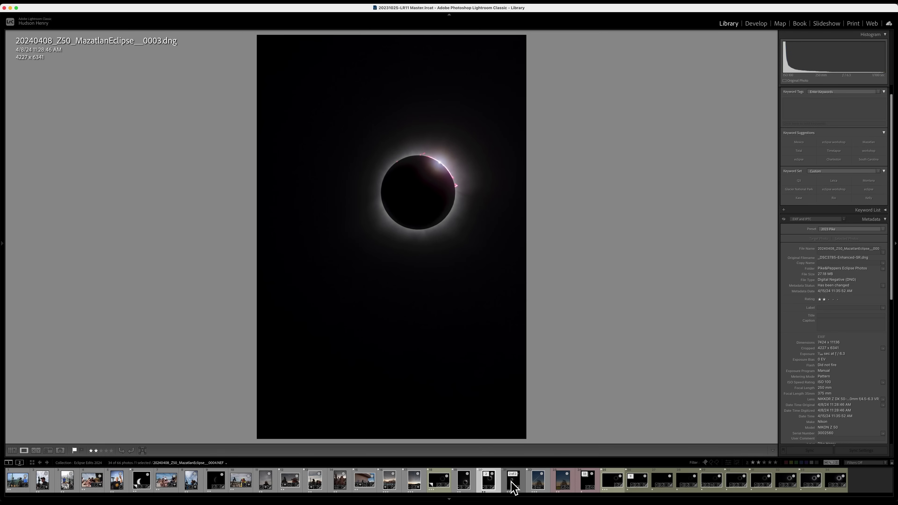
{"action": "left_click", "coordinate": [514, 484]}
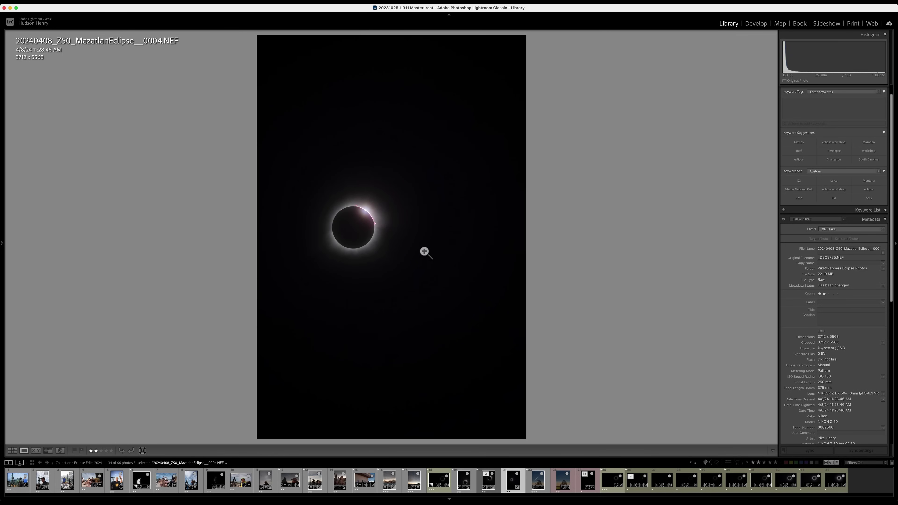
{"action": "left_click", "coordinate": [490, 486]}
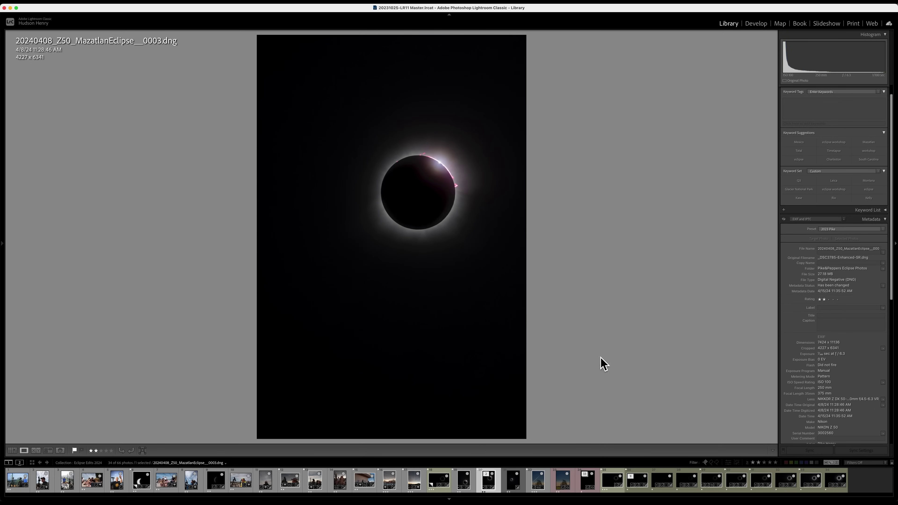
{"action": "left_click", "coordinate": [512, 490]}
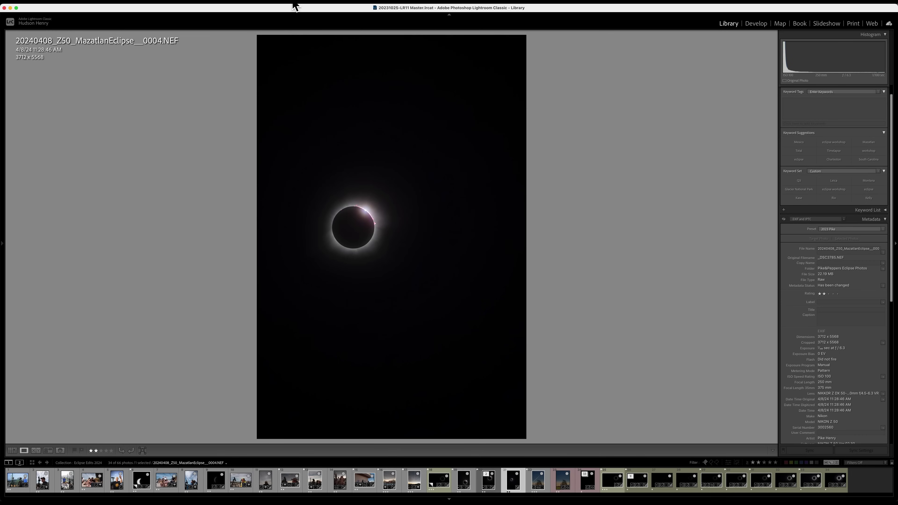
Step: Preview Enhance on 20240408_Z50_MazatlanEclipse__0004.NEF with Denoise and Raw Details off and Super Resolution on, and cancel it
{"action": "right_click", "coordinate": [119, 6]}
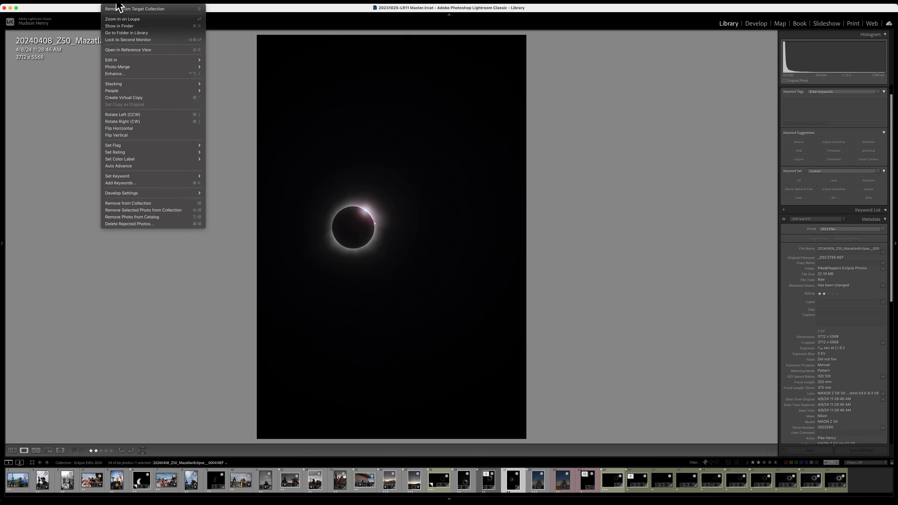
{"action": "left_click", "coordinate": [135, 73]}
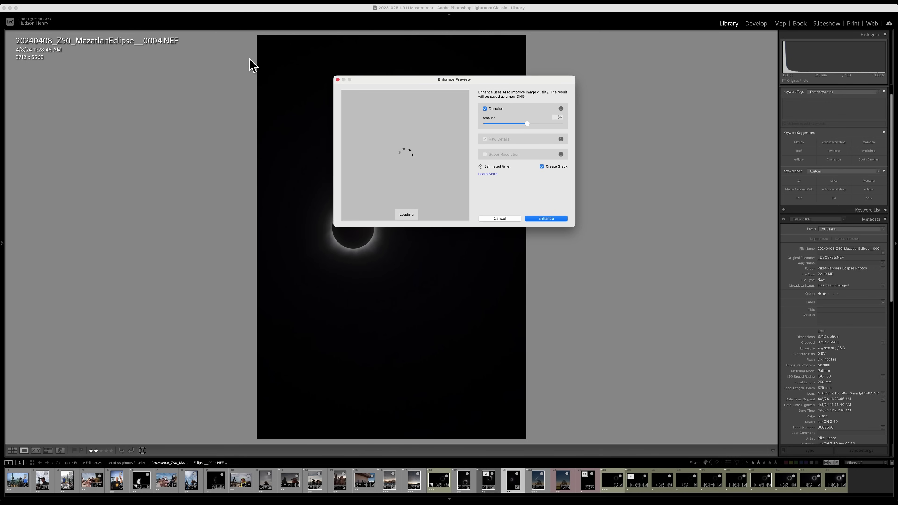
{"action": "left_click", "coordinate": [486, 108]}
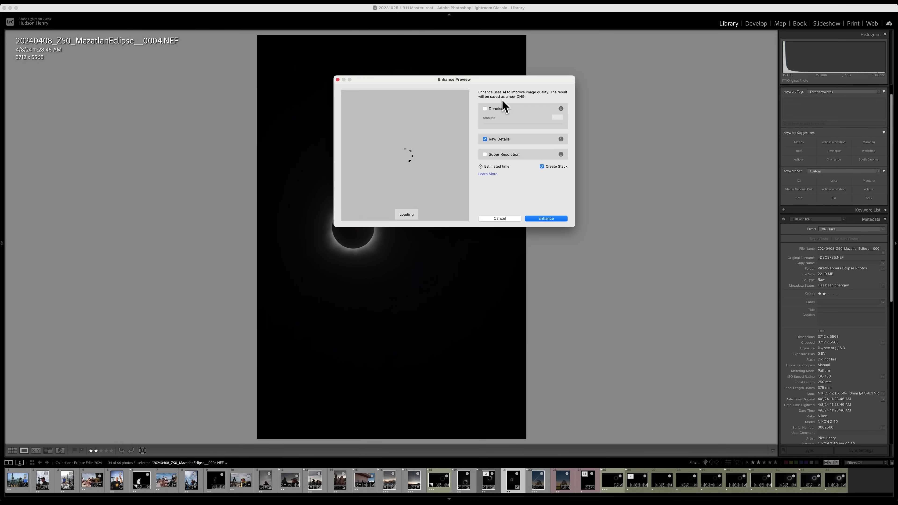
{"action": "left_click", "coordinate": [484, 140]}
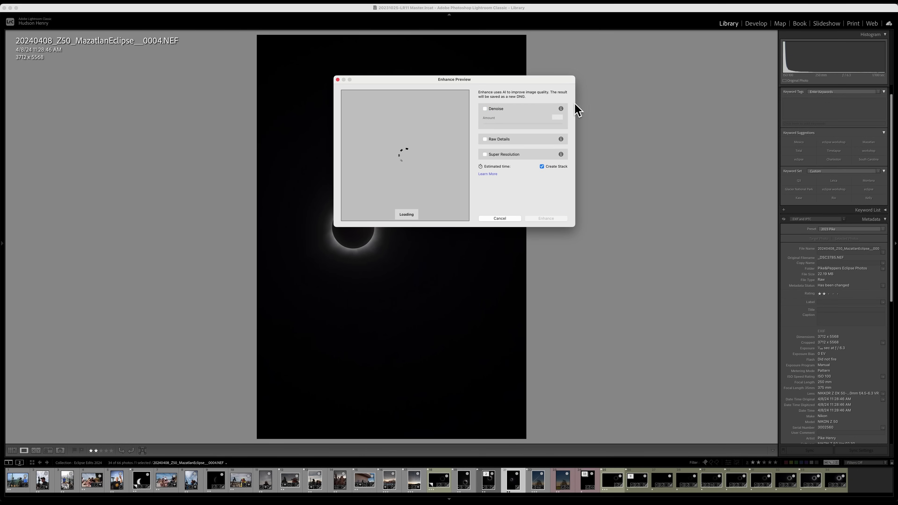
{"action": "left_click", "coordinate": [484, 155]}
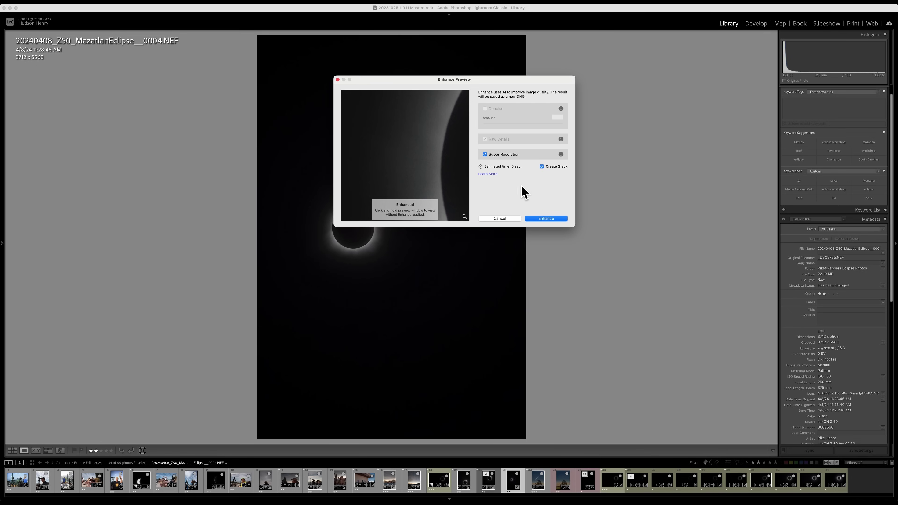
{"action": "left_click", "coordinate": [498, 218]}
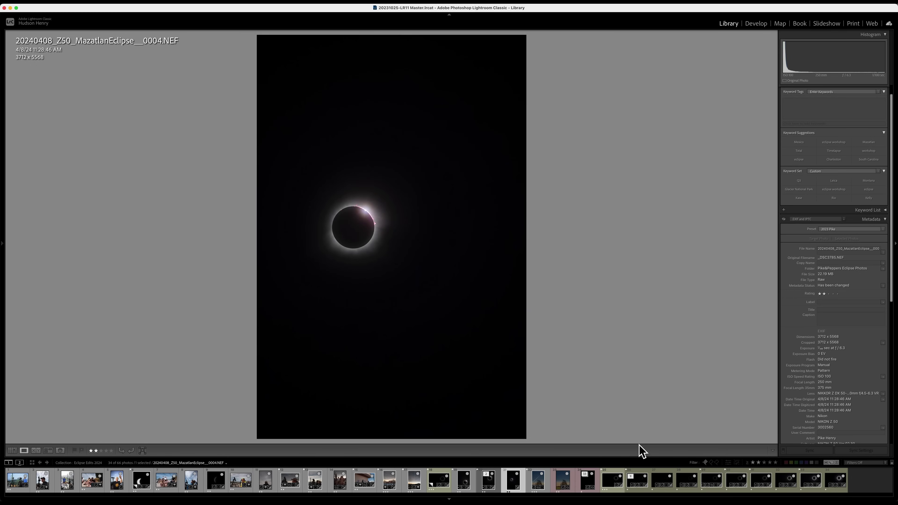
Step: Examine the diamond ring in 20240408_Z50_MazatlanEclipse__0003.dng up close and fit the photo in view again
{"action": "left_click", "coordinate": [489, 485]}
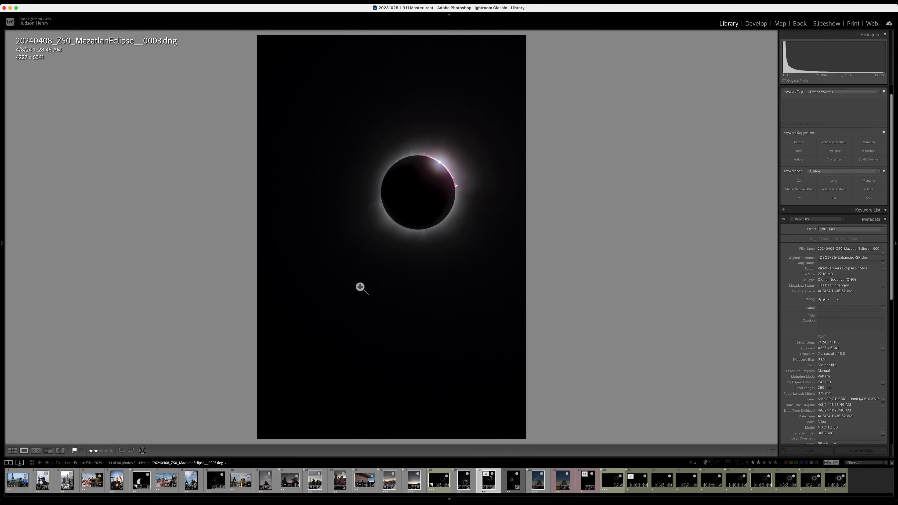
{"action": "left_click", "coordinate": [446, 178]}
{"action": "left_click_drag", "start_coordinate": [503, 259], "coordinate": [453, 190]}
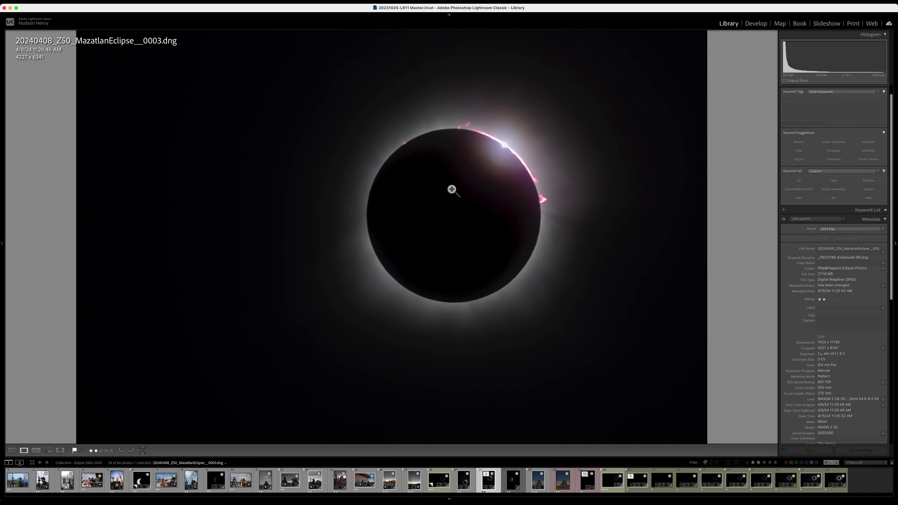
{"action": "left_click", "coordinate": [492, 209]}
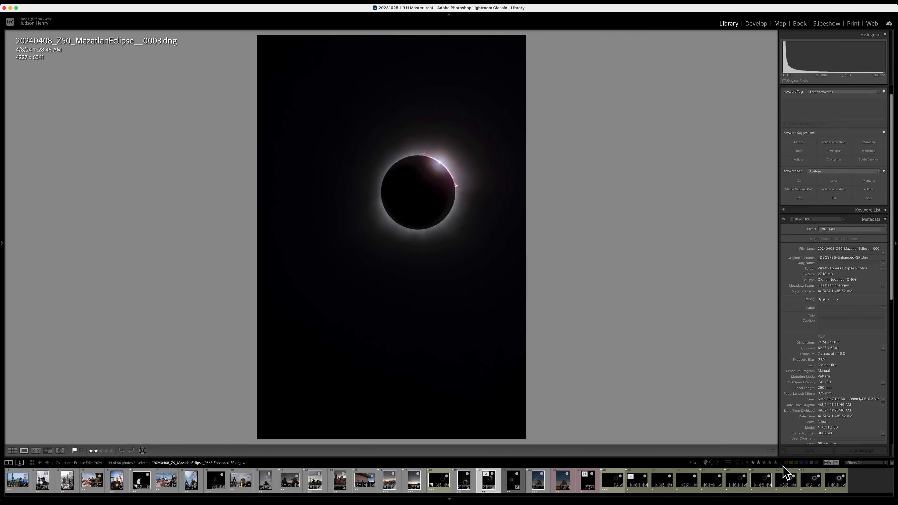
Step: Select all nine bracketed totality exposures, from the 0564-Enhanced-SR.dng frame to the last one in the stack, and fit the photo in view
{"action": "left_click", "coordinate": [642, 486]}
{"action": "left_click", "coordinate": [547, 173]}
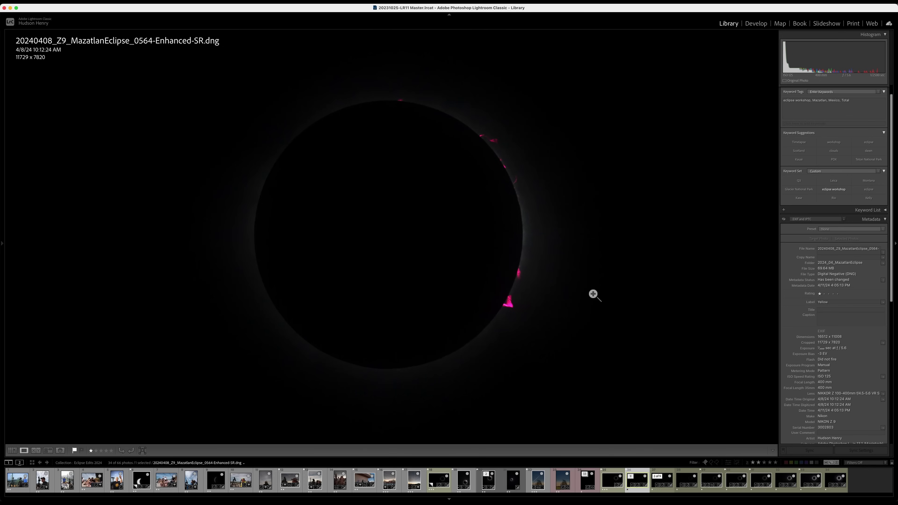
{"action": "left_click", "coordinate": [831, 487], "text": "shift"}
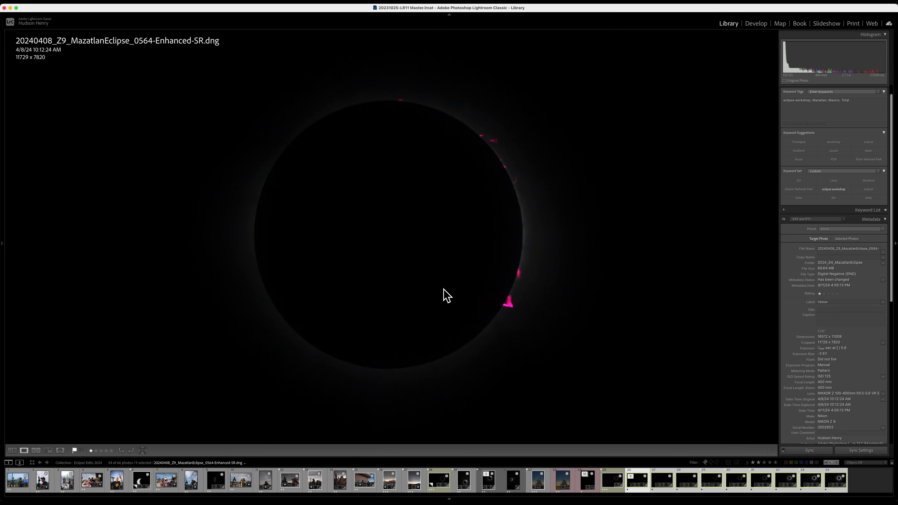
{"action": "left_click", "coordinate": [447, 294]}
Step: Review the nine selected totality exposures one by one, ending on the brightest frame
{"action": "key", "text": "Right"}
{"action": "key", "text": "Right"}
{"action": "key", "text": "Right"}
{"action": "key", "text": "Right"}
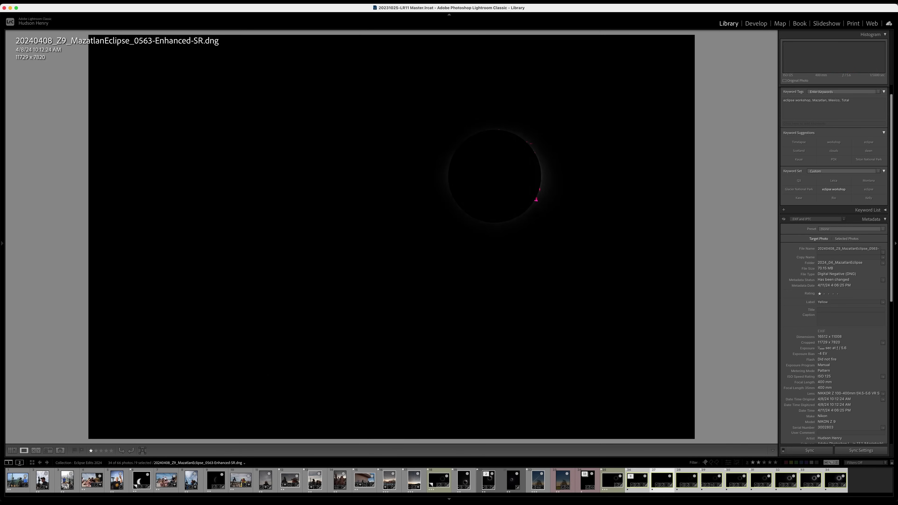
{"action": "key", "text": "Right"}
{"action": "key", "text": "Right"}
{"action": "key", "text": "Right"}
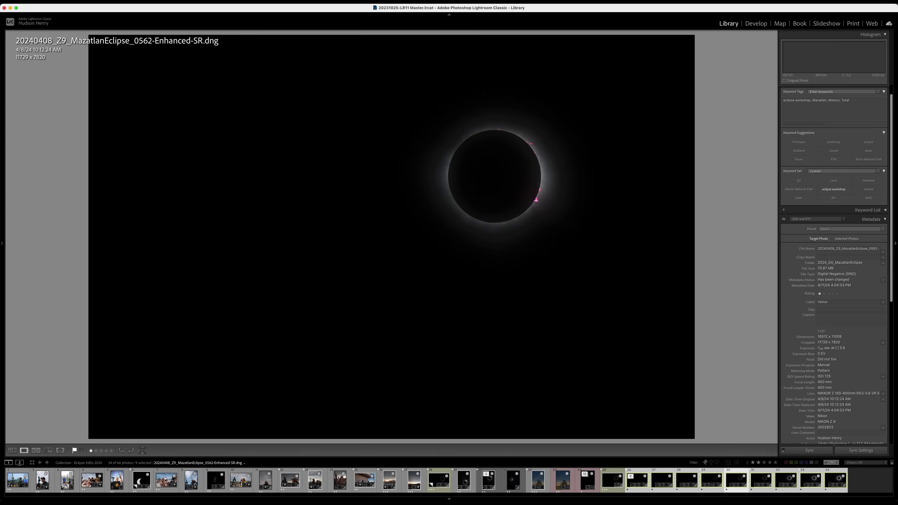
{"action": "key", "text": "Right"}
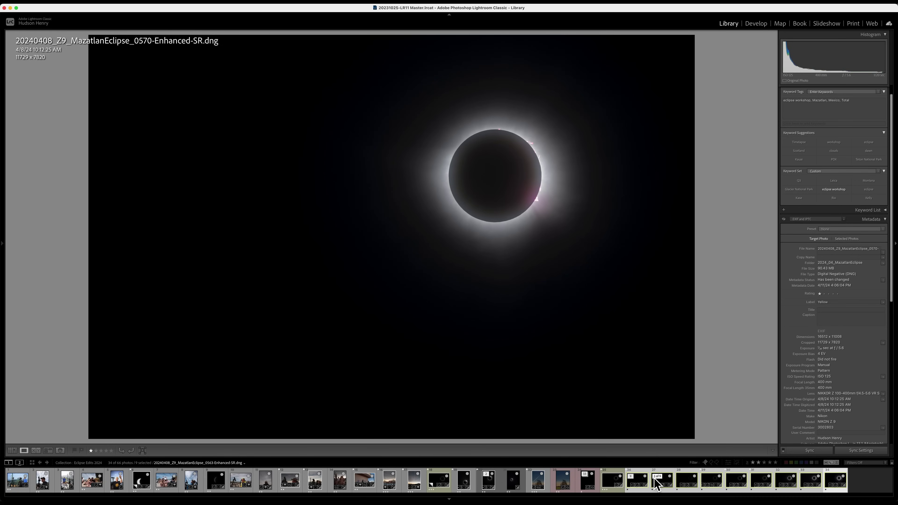
Step: Open the nine selected totality exposures as layers of one document in Photoshop
{"action": "right_click", "coordinate": [639, 479]}
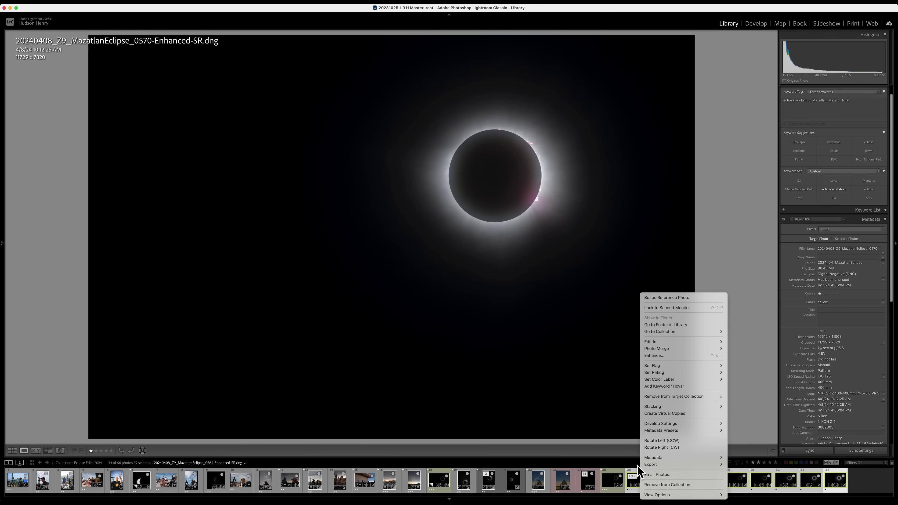
{"action": "mouse_move", "coordinate": [682, 347]}
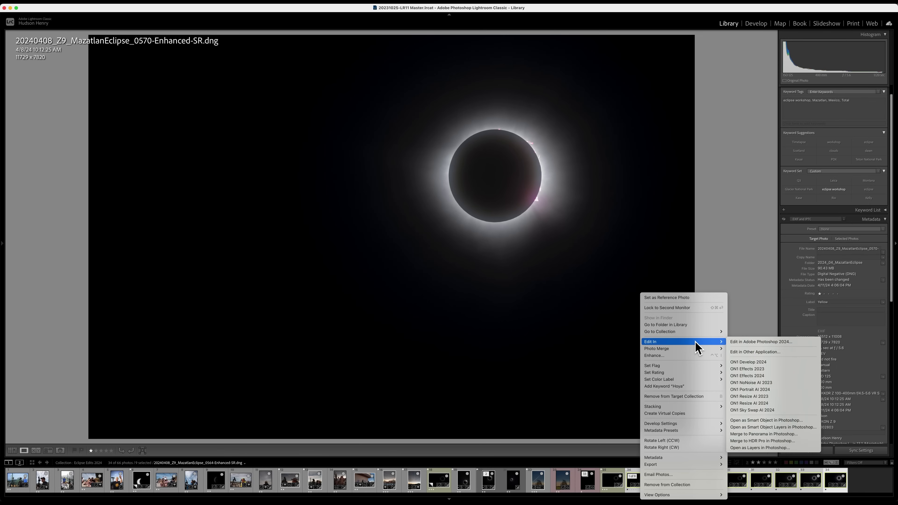
{"action": "left_click", "coordinate": [771, 448]}
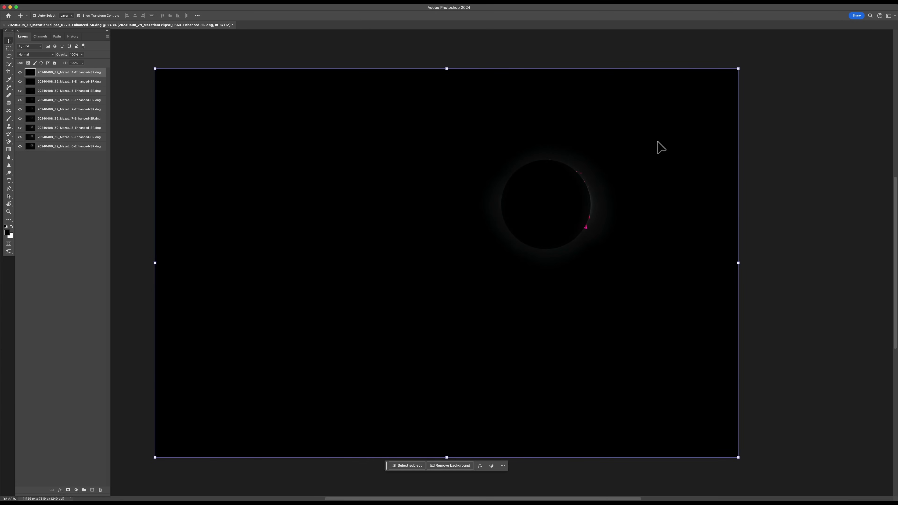
Step: Try to auto-align all nine exposure layers with the Auto projection
{"action": "left_click", "coordinate": [817, 110]}
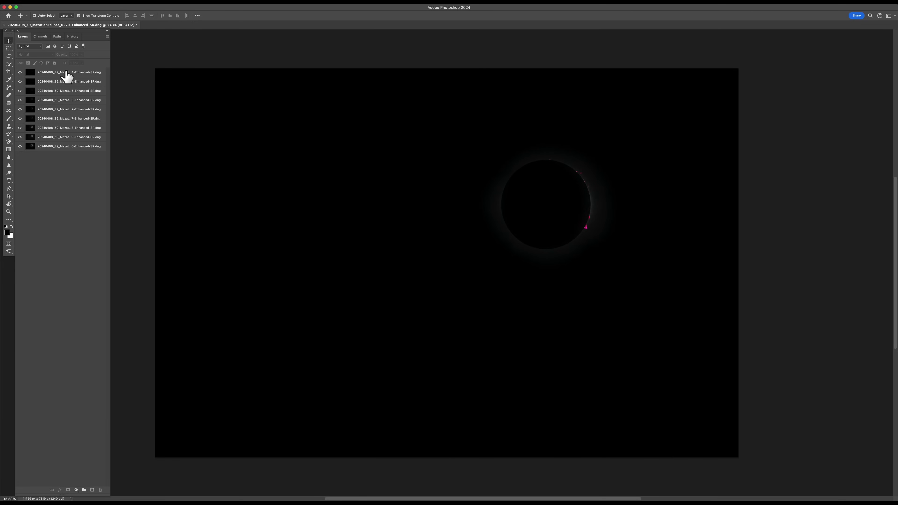
{"action": "left_click", "coordinate": [66, 73]}
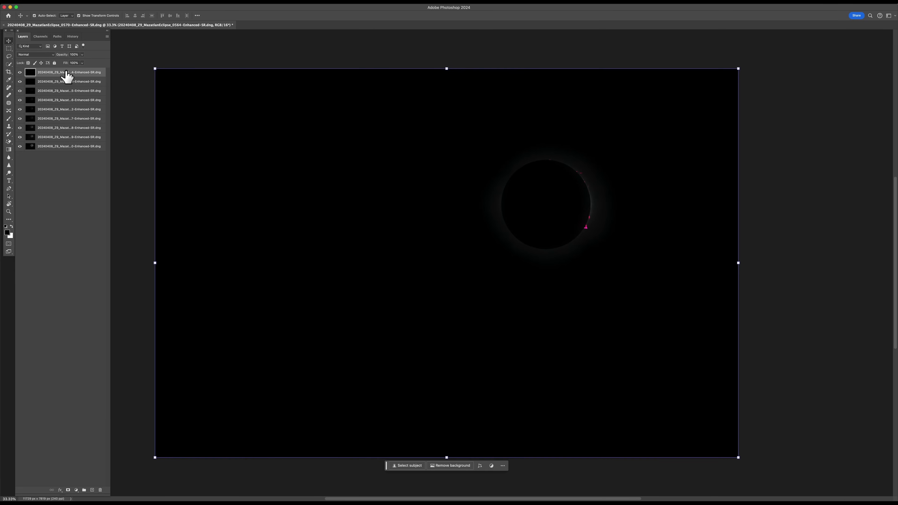
{"action": "left_click", "coordinate": [65, 146], "text": "shift"}
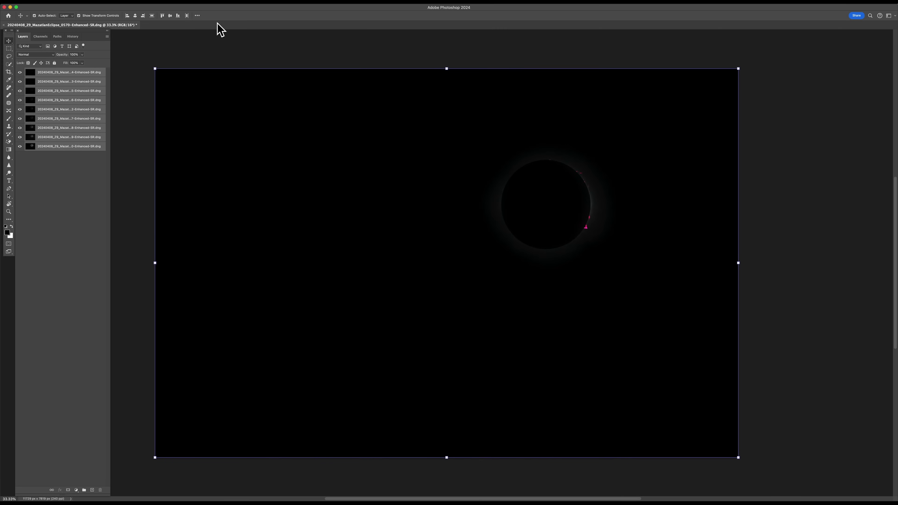
{"action": "left_click", "coordinate": [72, 3]}
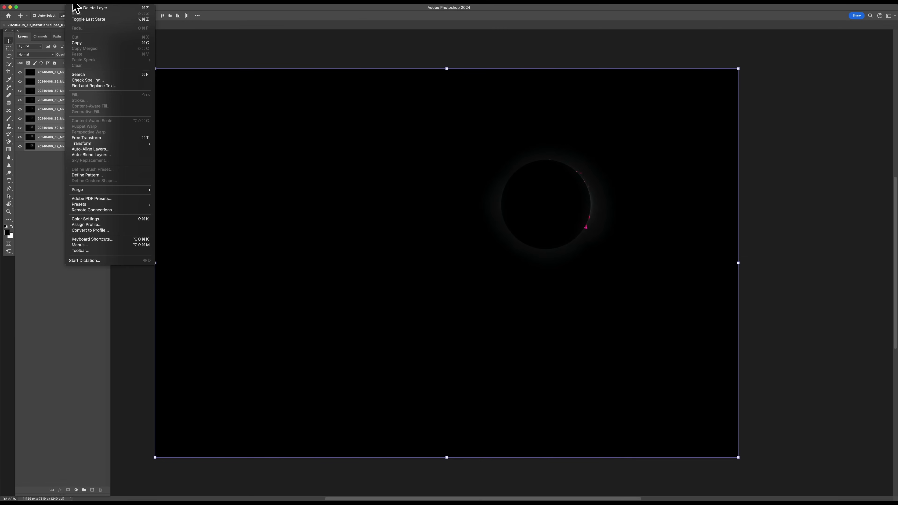
{"action": "left_click", "coordinate": [103, 149]}
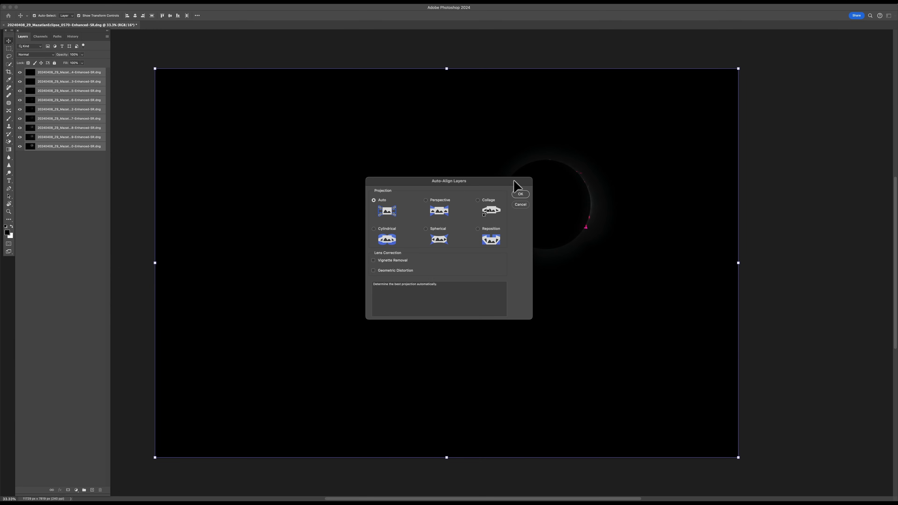
{"action": "left_click", "coordinate": [520, 195]}
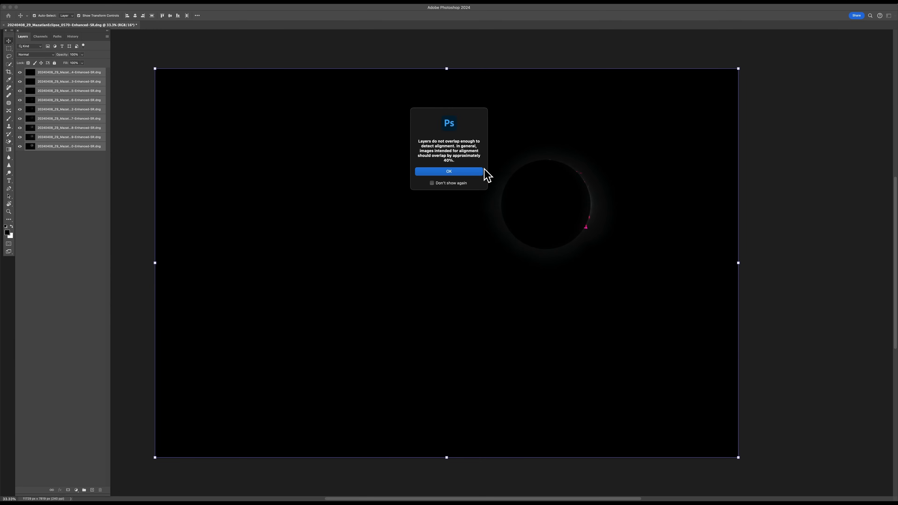
{"action": "left_click", "coordinate": [473, 172]}
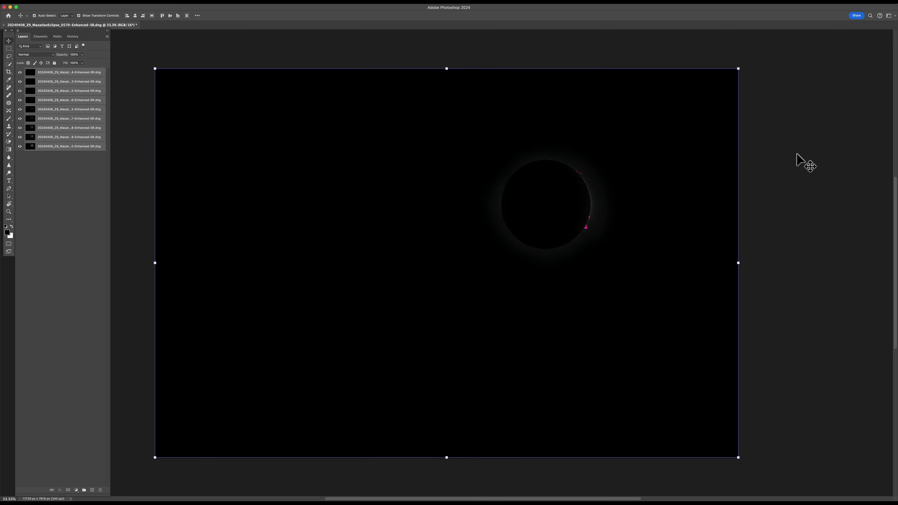
Step: Hide the top five layers, leaving only the 0567-Enhanced-SR.dng layer and the three layers beneath it visible
{"action": "left_click", "coordinate": [119, 181]}
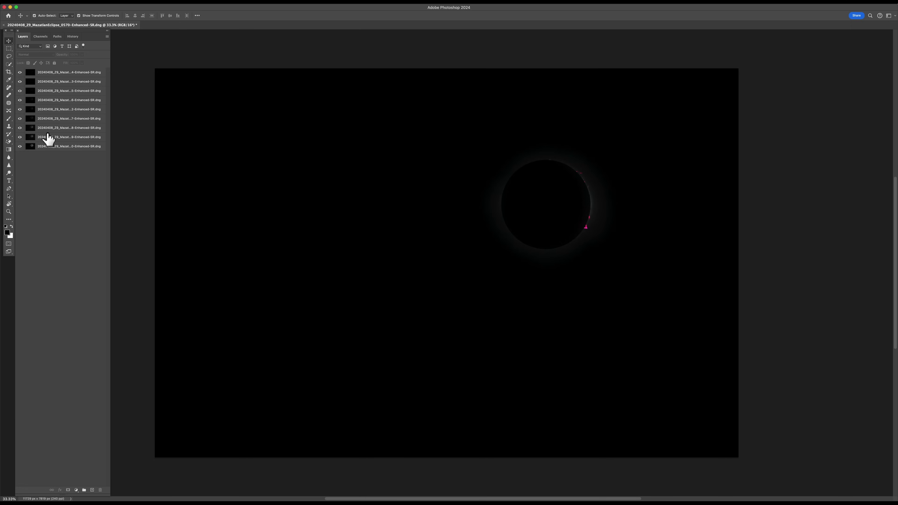
{"action": "left_click", "coordinate": [53, 147]}
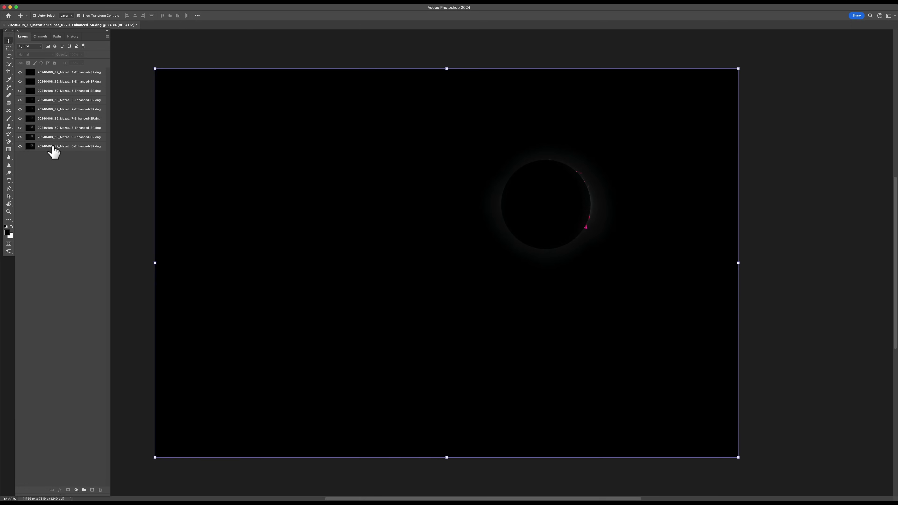
{"action": "left_click", "coordinate": [20, 146]}
{"action": "left_click_drag", "start_coordinate": [20, 129], "coordinate": [20, 73]}
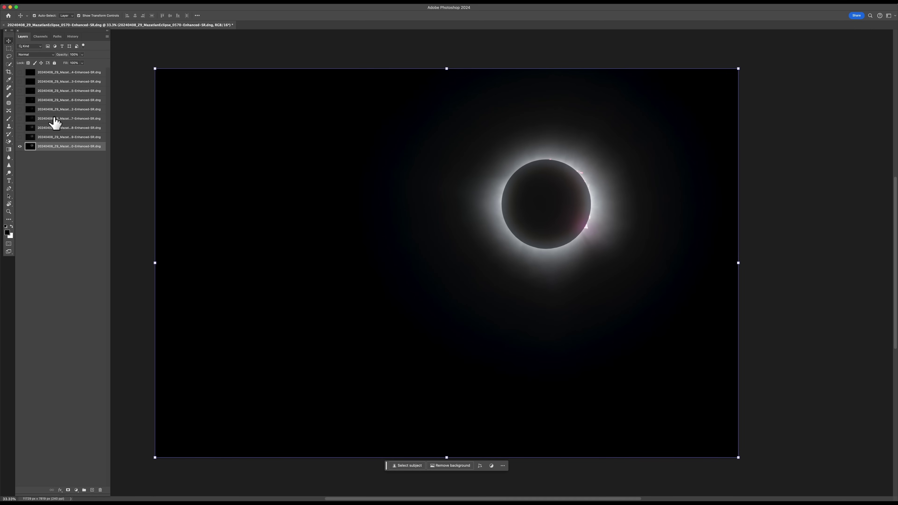
{"action": "left_click", "coordinate": [37, 120]}
{"action": "left_click", "coordinate": [20, 137]}
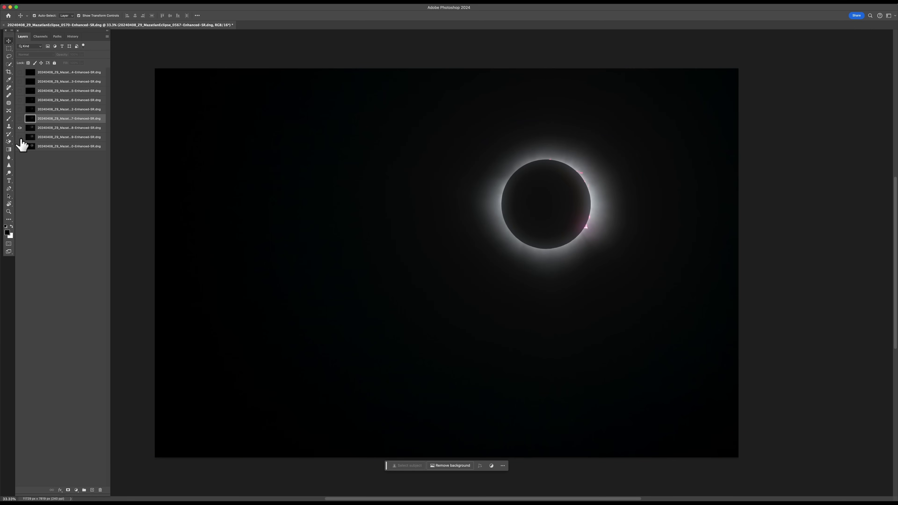
{"action": "left_click", "coordinate": [20, 119]}
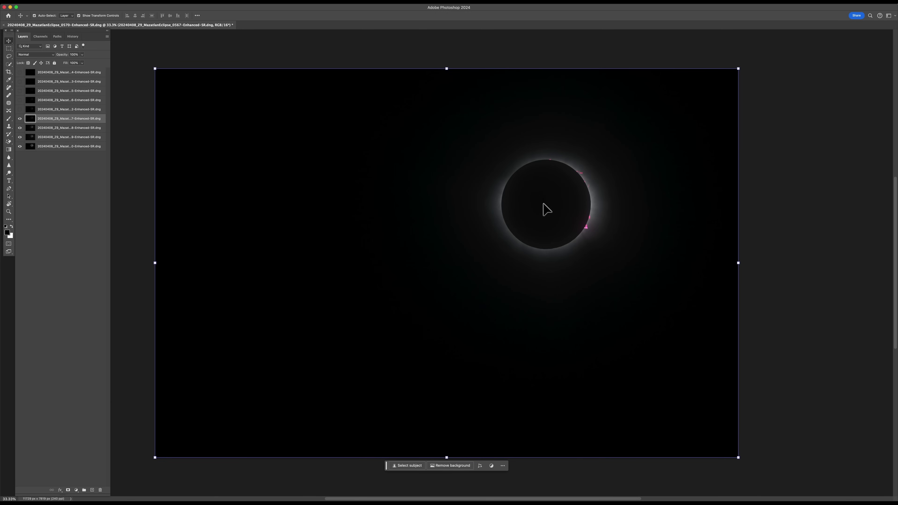
Step: Show the 0562-Enhanced-SR.dng layer at 49% opacity and line its moon disc up with the 0567 frame below
{"action": "key", "text": "super+plus"}
{"action": "key", "text": "super+plus"}
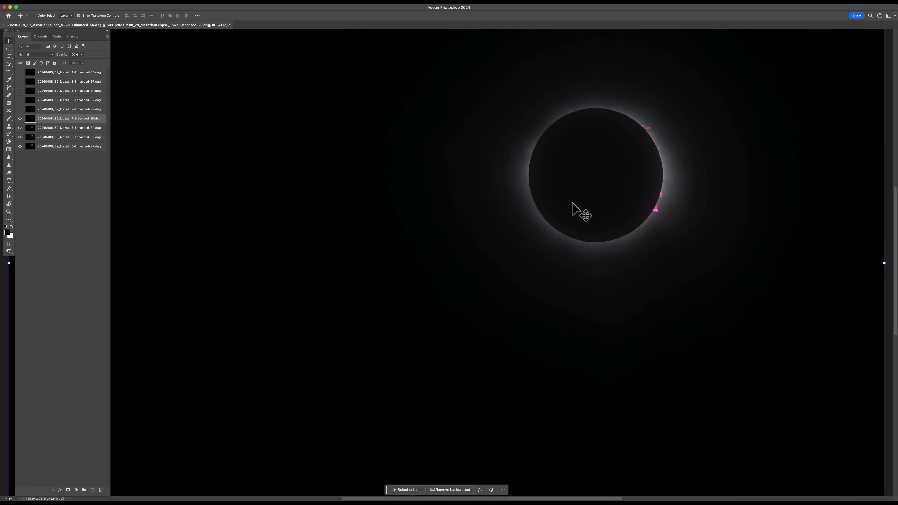
{"action": "left_click_drag", "start_coordinate": [636, 162], "coordinate": [407, 257]}
{"action": "key", "text": "super+plus"}
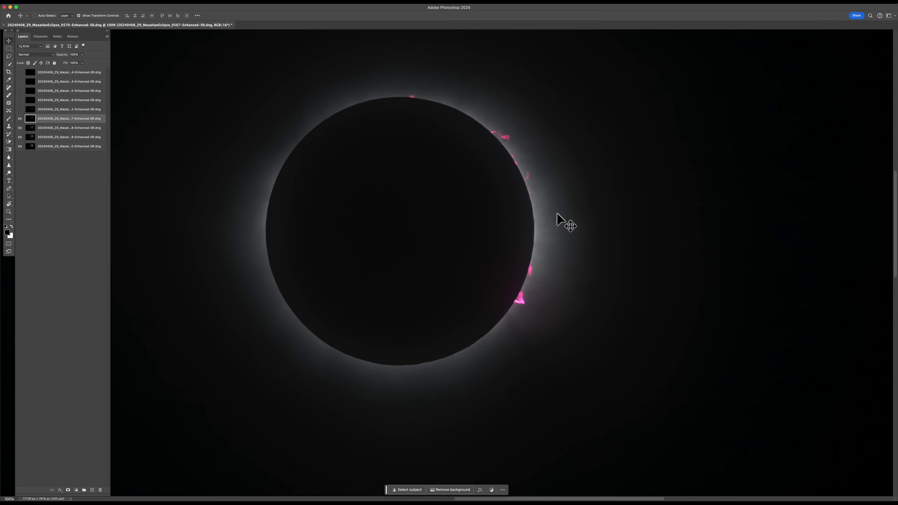
{"action": "left_click_drag", "start_coordinate": [452, 226], "coordinate": [473, 251]}
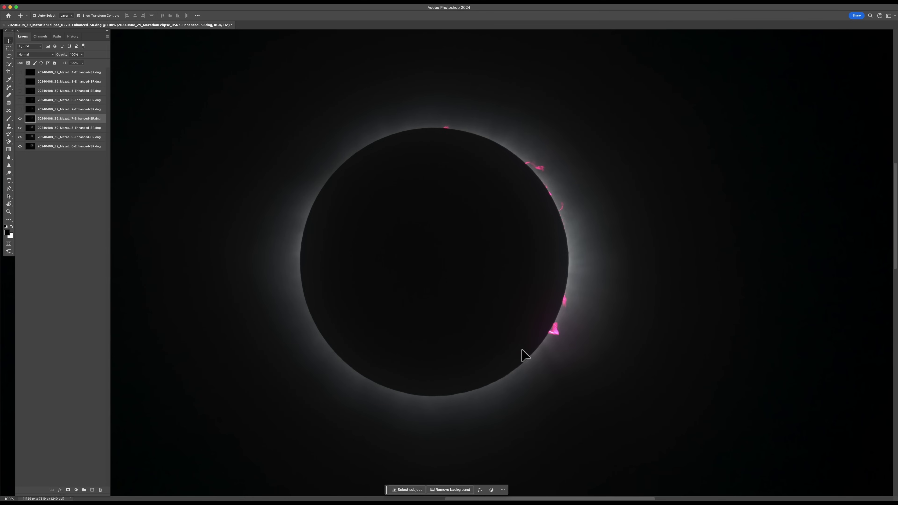
{"action": "left_click", "coordinate": [20, 109]}
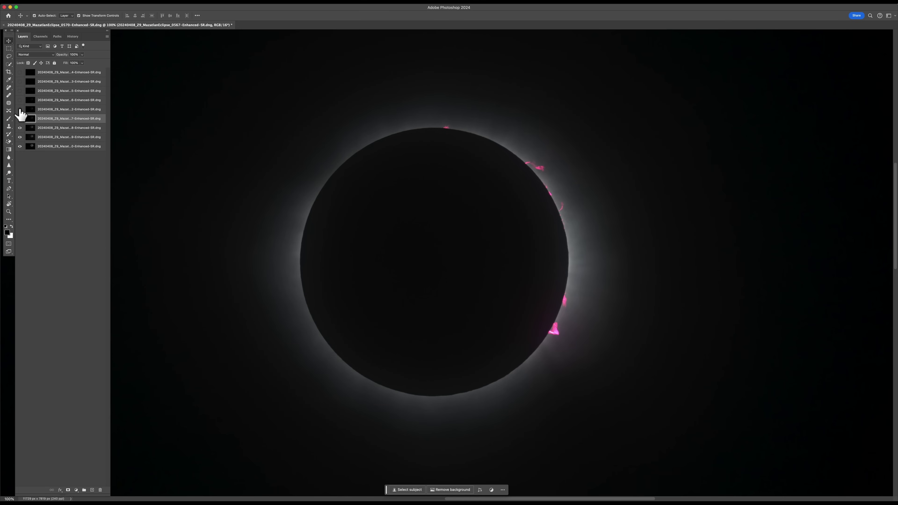
{"action": "left_click", "coordinate": [58, 109]}
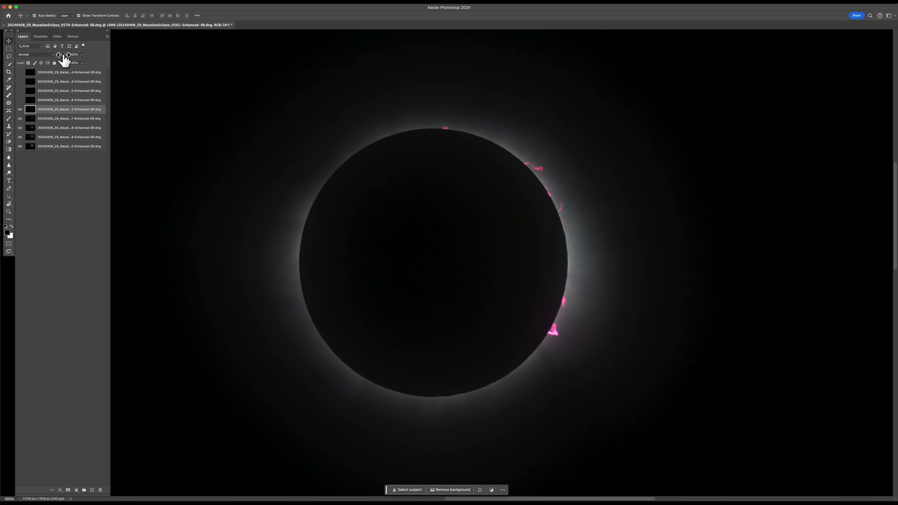
{"action": "left_click_drag", "start_coordinate": [64, 56], "coordinate": [47, 56]}
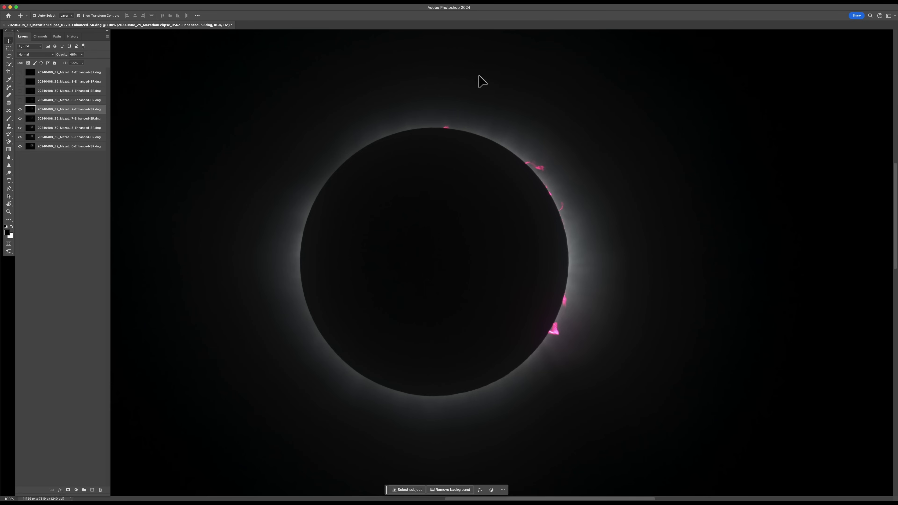
Step: Restore the 0562 layer to 100% opacity and hide it, leaving the 0566 layer shown above the 0567 frame
{"action": "left_click", "coordinate": [20, 109]}
{"action": "left_click", "coordinate": [20, 119]}
{"action": "left_click", "coordinate": [20, 100]}
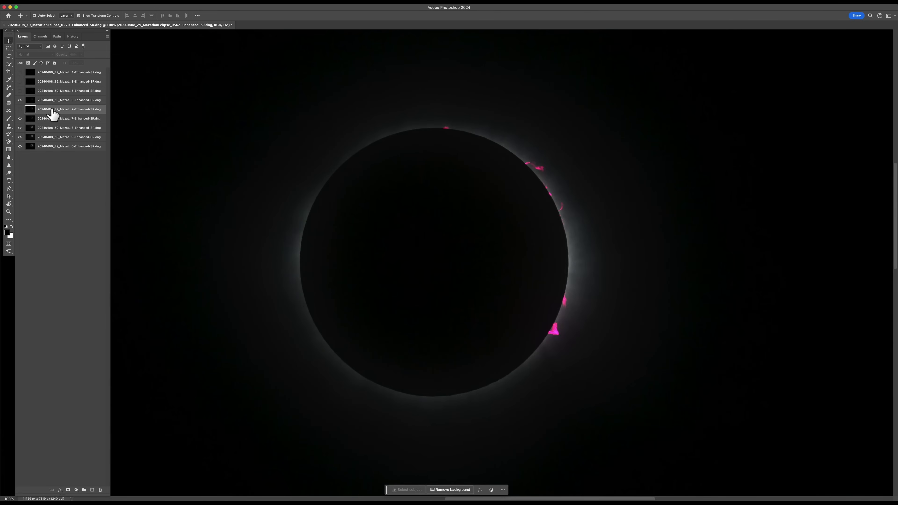
{"action": "left_click", "coordinate": [20, 108]}
{"action": "left_click_drag", "start_coordinate": [58, 59], "coordinate": [216, 60]}
{"action": "left_click", "coordinate": [20, 109]}
Step: Align the 0566 layer to the 0567 frame at 50% opacity by nudging it left and up, and restore its full opacity
{"action": "left_click", "coordinate": [49, 100]}
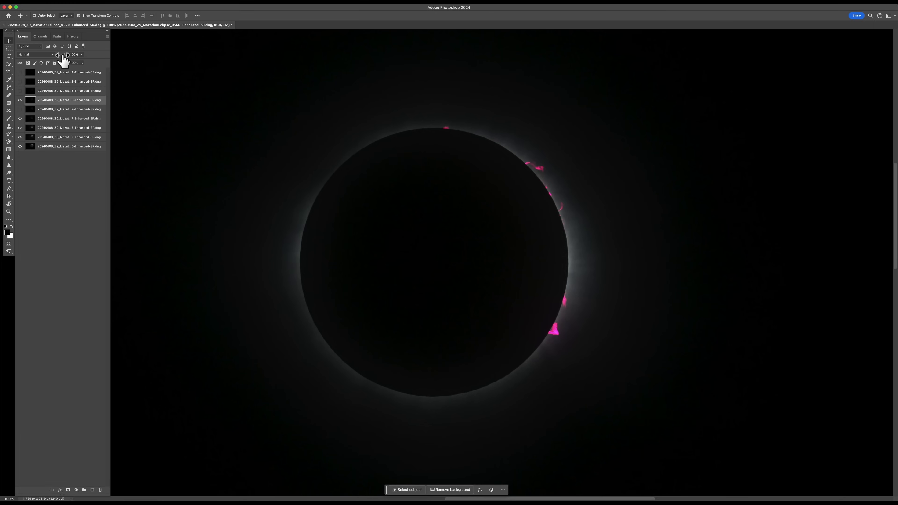
{"action": "left_click_drag", "start_coordinate": [63, 55], "coordinate": [48, 55]}
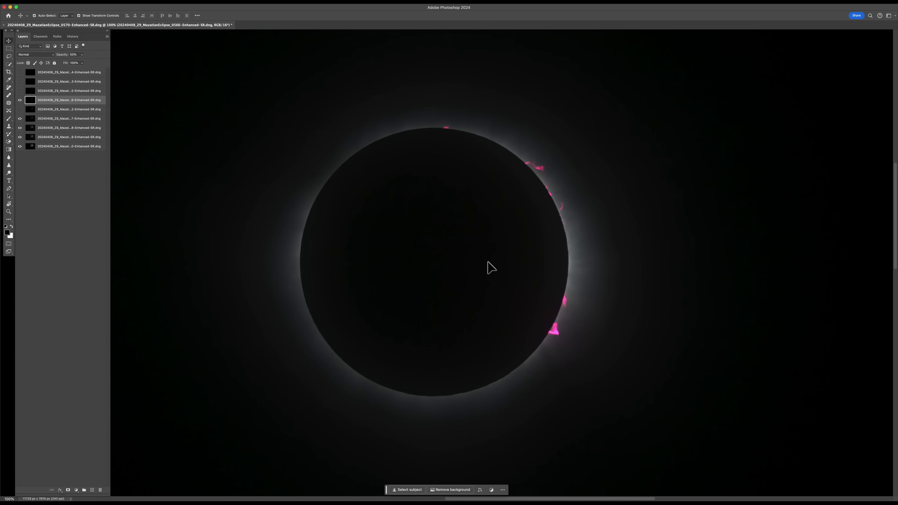
{"action": "key", "text": "Left"}
{"action": "key", "text": "Up"}
{"action": "left_click_drag", "start_coordinate": [62, 54], "coordinate": [71, 55]}
Step: Show the 0565 layer in place of 0566, align it at 49% opacity, and hide it at 100% opacity
{"action": "left_click_drag", "start_coordinate": [20, 91], "coordinate": [20, 100]}
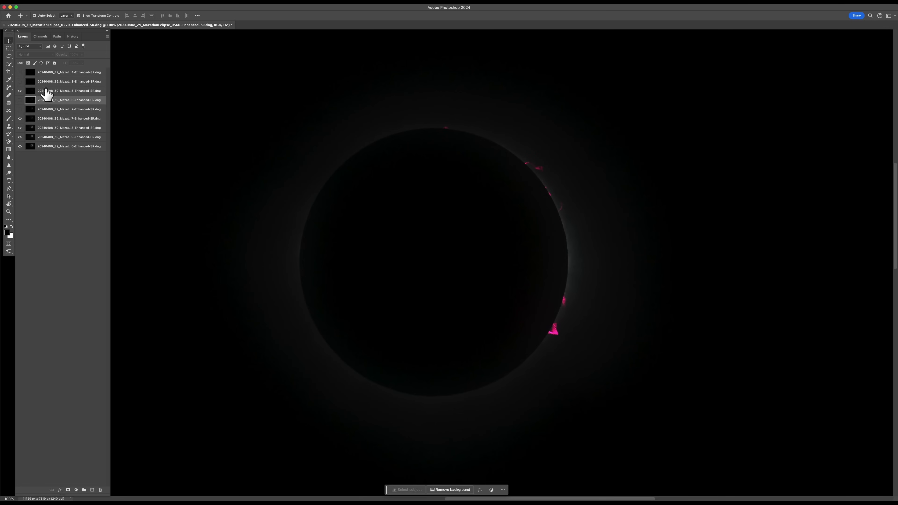
{"action": "left_click", "coordinate": [40, 93]}
{"action": "left_click_drag", "start_coordinate": [61, 59], "coordinate": [53, 60]}
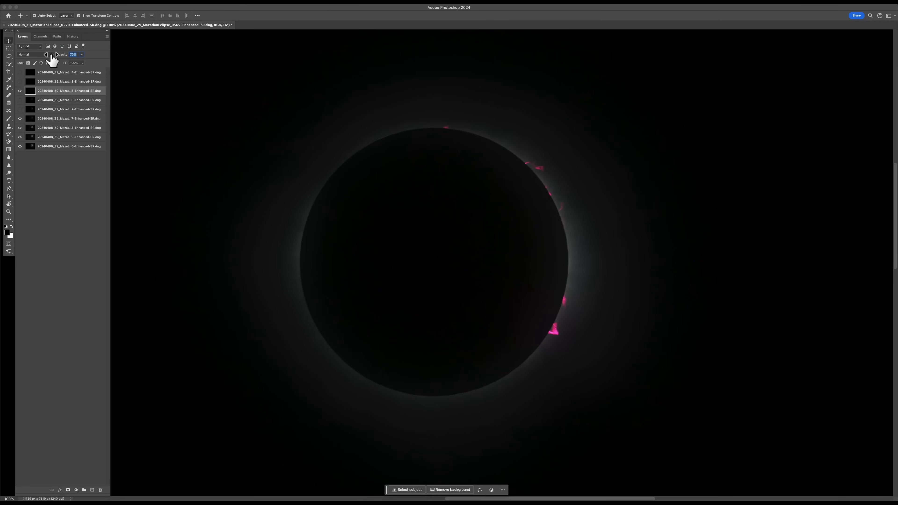
{"action": "left_click_drag", "start_coordinate": [53, 60], "coordinate": [44, 59]}
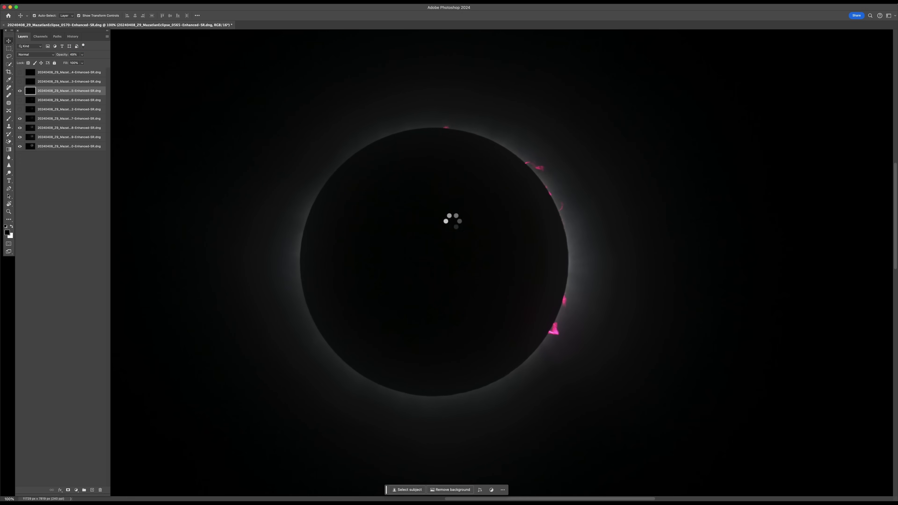
{"action": "left_click", "coordinate": [20, 90]}
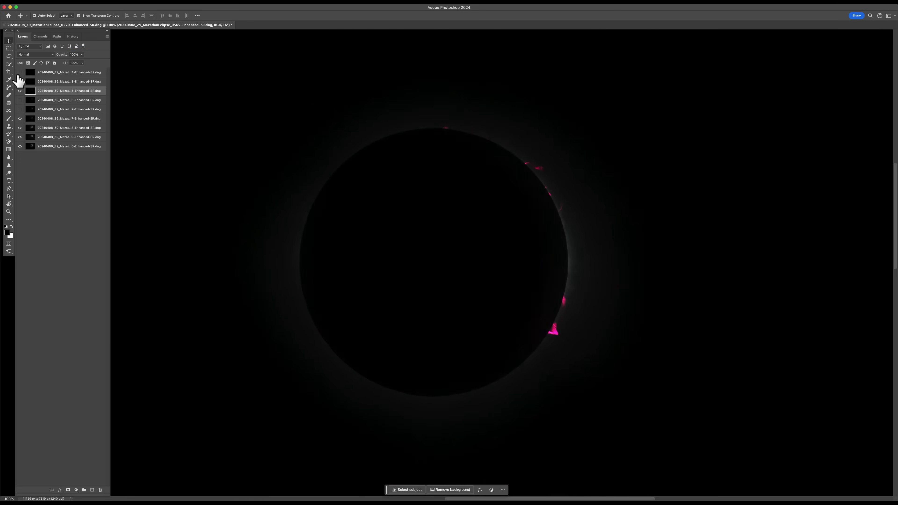
Step: Show the 0563 layer, align it to the 0567 frame at 50% opacity, and hide it at 100% opacity
{"action": "left_click", "coordinate": [20, 82]}
{"action": "left_click", "coordinate": [53, 82]}
{"action": "left_click_drag", "start_coordinate": [58, 58], "coordinate": [52, 59]}
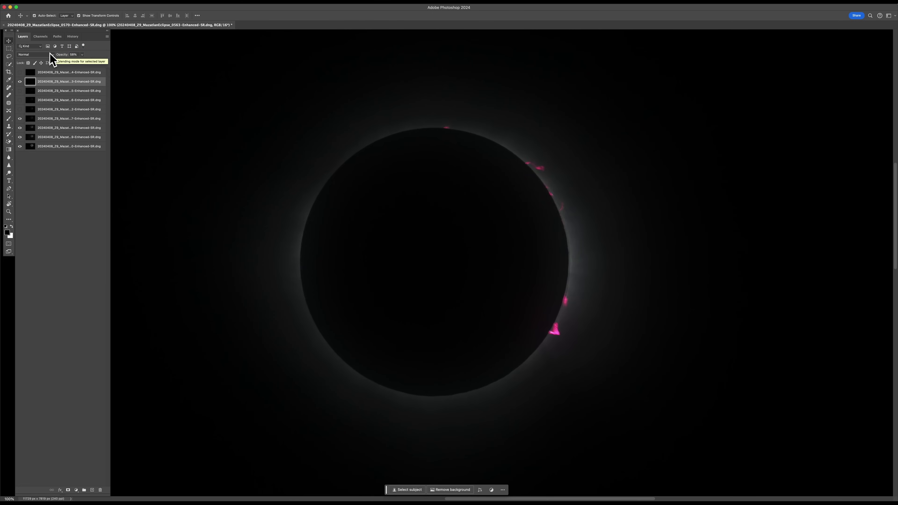
{"action": "left_click", "coordinate": [20, 81]}
Step: Show the 0564 layer, check its alignment against the 0567 frame at reduced opacity, and hide it
{"action": "left_click", "coordinate": [20, 72]}
{"action": "left_click", "coordinate": [53, 72]}
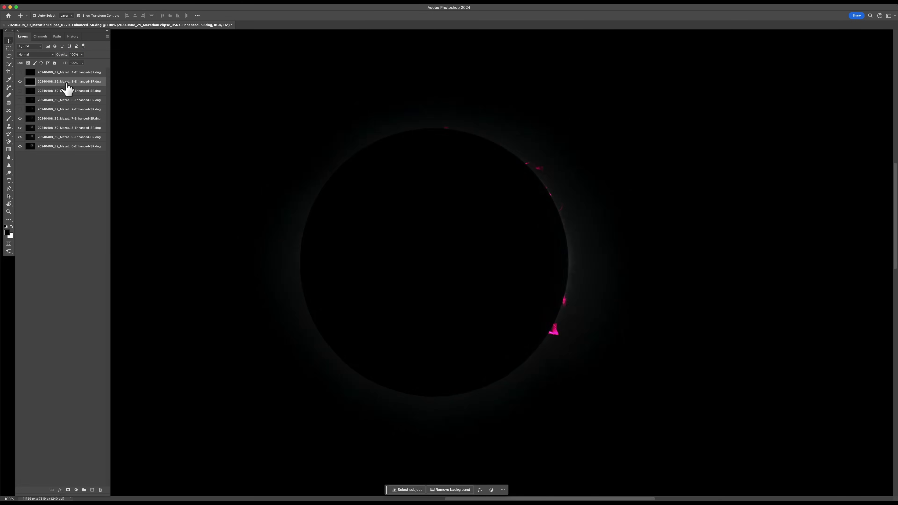
{"action": "left_click_drag", "start_coordinate": [62, 59], "coordinate": [61, 60]}
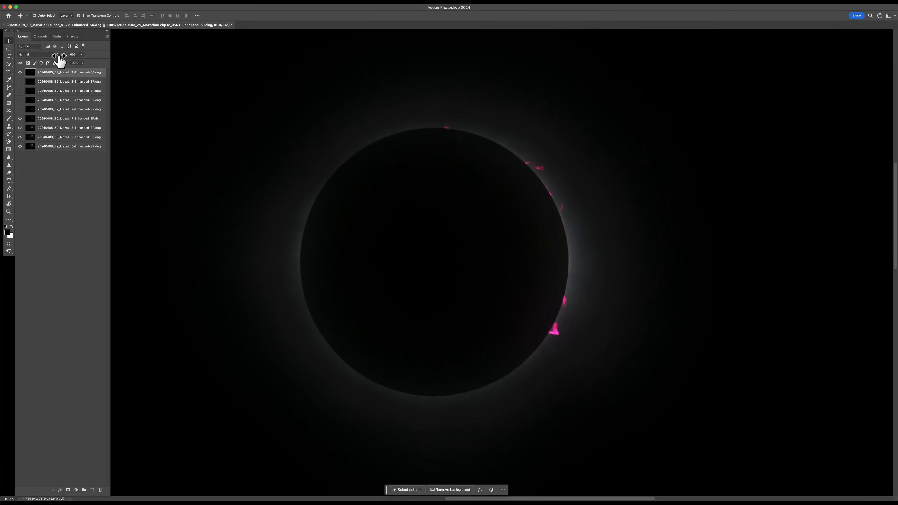
{"action": "left_click", "coordinate": [20, 72]}
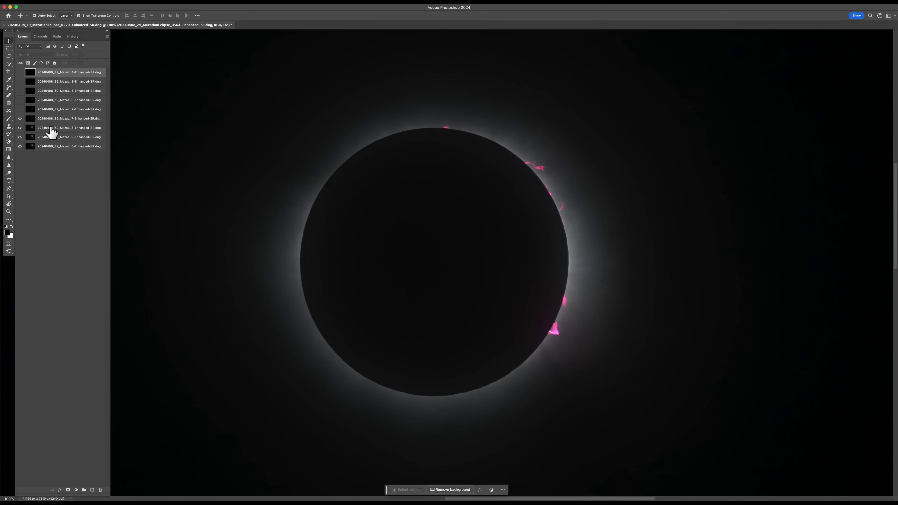
Step: Move the 0568 layer above 0567, align it at 40% opacity, and hide it at 100% opacity
{"action": "left_click", "coordinate": [51, 128]}
{"action": "left_click_drag", "start_coordinate": [51, 128], "coordinate": [46, 119]}
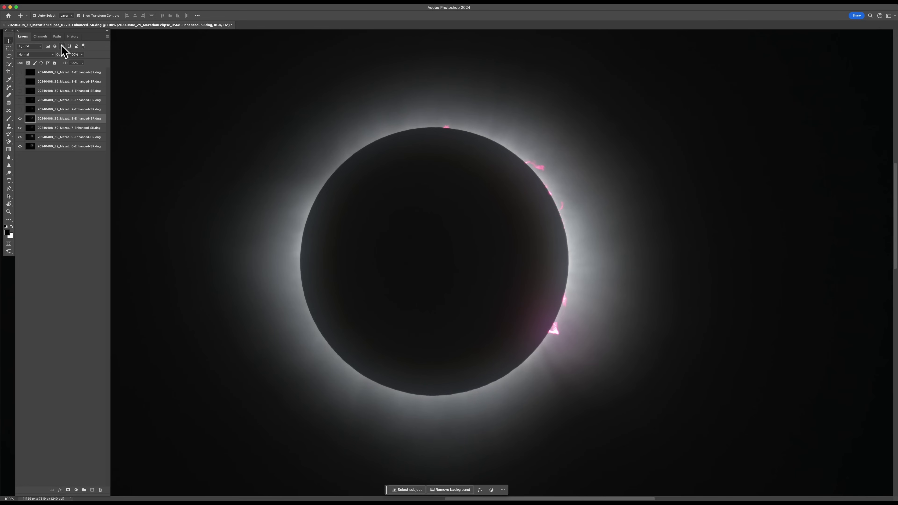
{"action": "left_click_drag", "start_coordinate": [62, 54], "coordinate": [44, 55]}
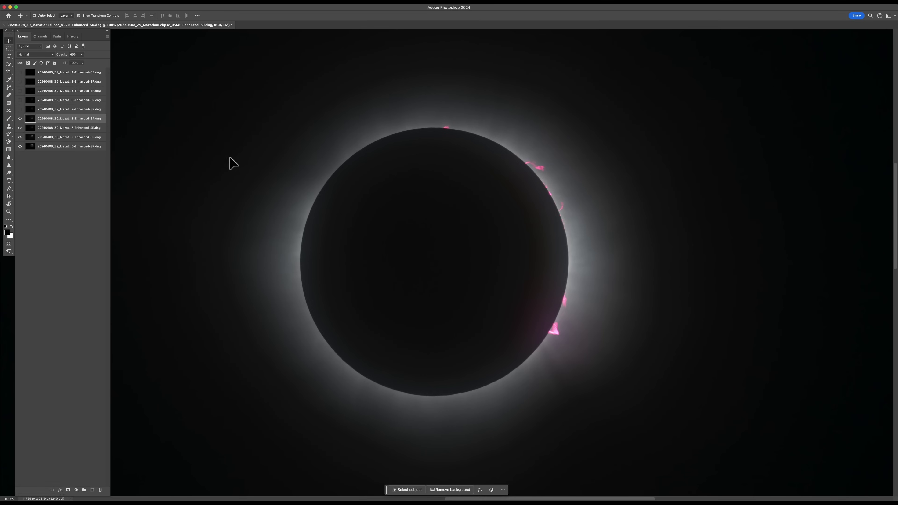
{"action": "left_click", "coordinate": [20, 128]}
{"action": "left_click_drag", "start_coordinate": [63, 54], "coordinate": [151, 52]}
{"action": "left_click", "coordinate": [20, 118]}
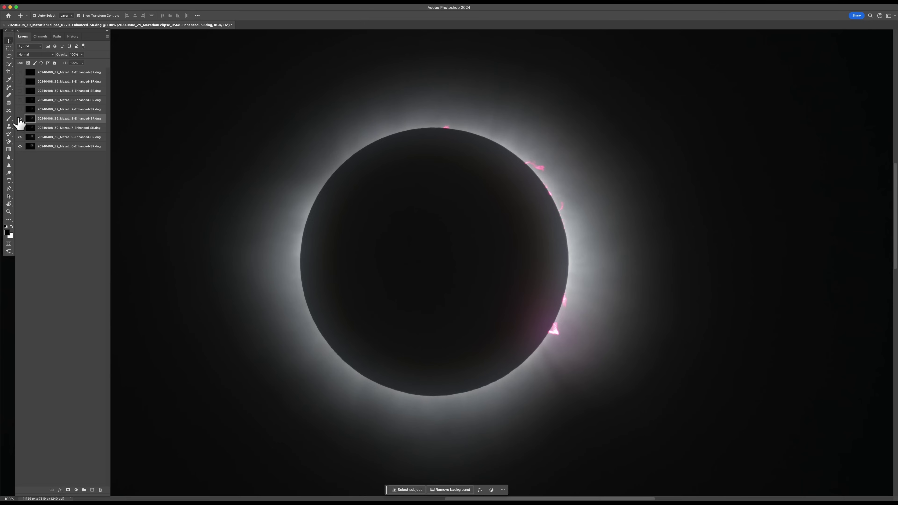
Step: Move the 0569 layer above 0567, nudge it down into alignment at reduced opacity, and restore its opacity to 100%
{"action": "left_click_drag", "start_coordinate": [56, 141], "coordinate": [55, 129]}
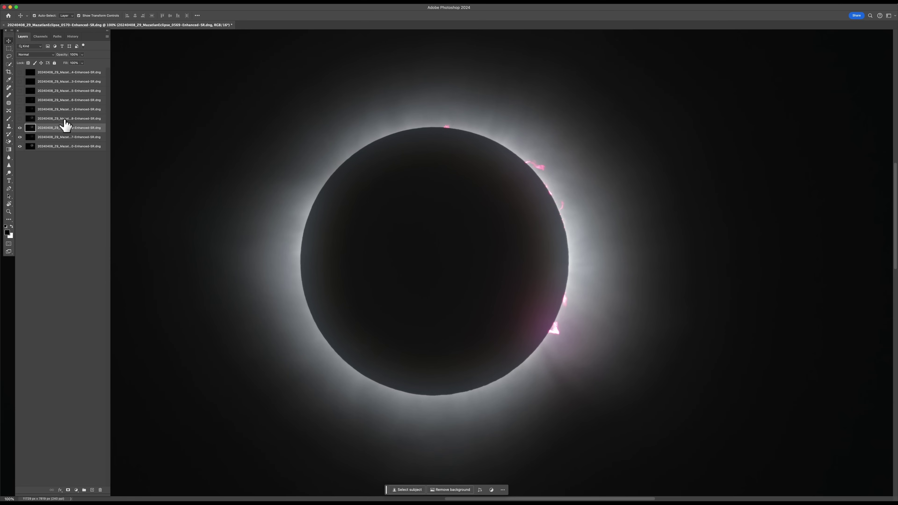
{"action": "left_click_drag", "start_coordinate": [64, 58], "coordinate": [49, 56]}
{"action": "key", "text": "Down"}
{"action": "key", "text": "Down"}
{"action": "key", "text": "0"}
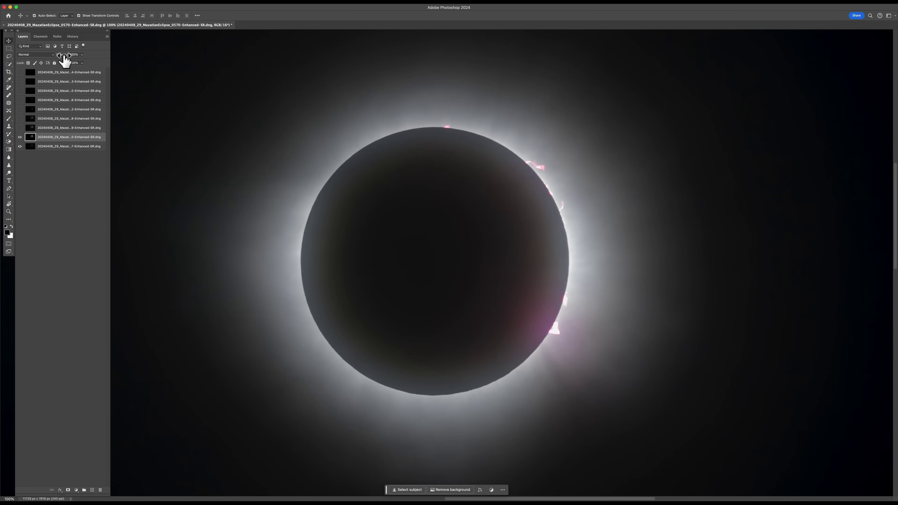
Step: Align the 0570 layer to the 0567 frame at 57% opacity, and restore its opacity to 100%
{"action": "left_click_drag", "start_coordinate": [64, 57], "coordinate": [51, 60]}
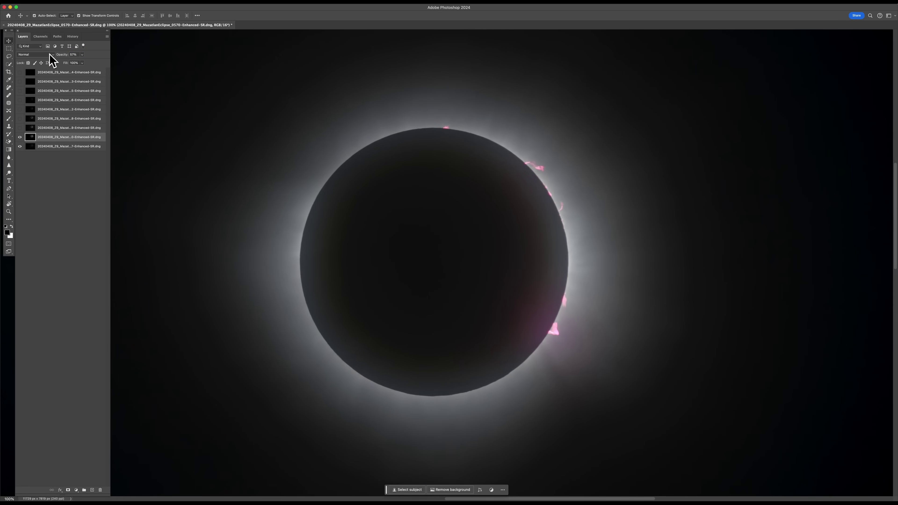
{"action": "key", "text": "0"}
{"action": "left_click", "coordinate": [20, 136]}
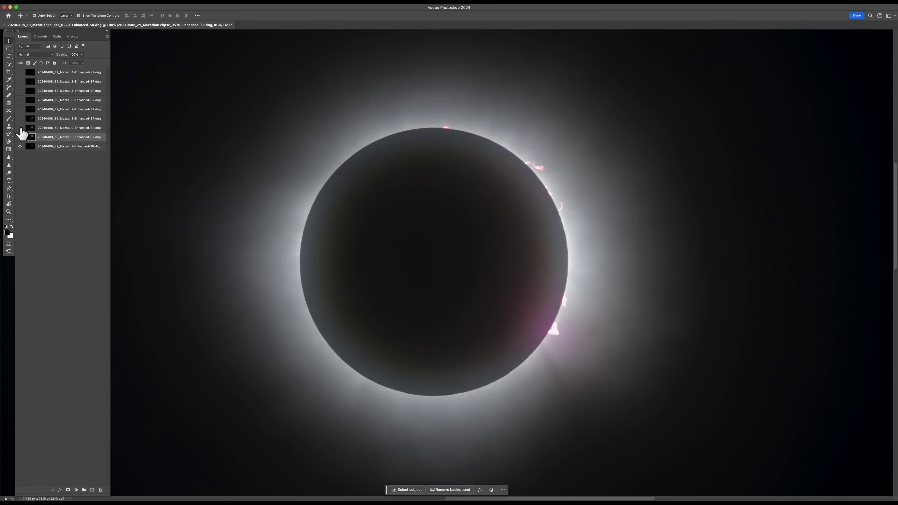
Step: Make the 0569 layer visible above the 0570 and 0567 layers
{"action": "left_click", "coordinate": [42, 147]}
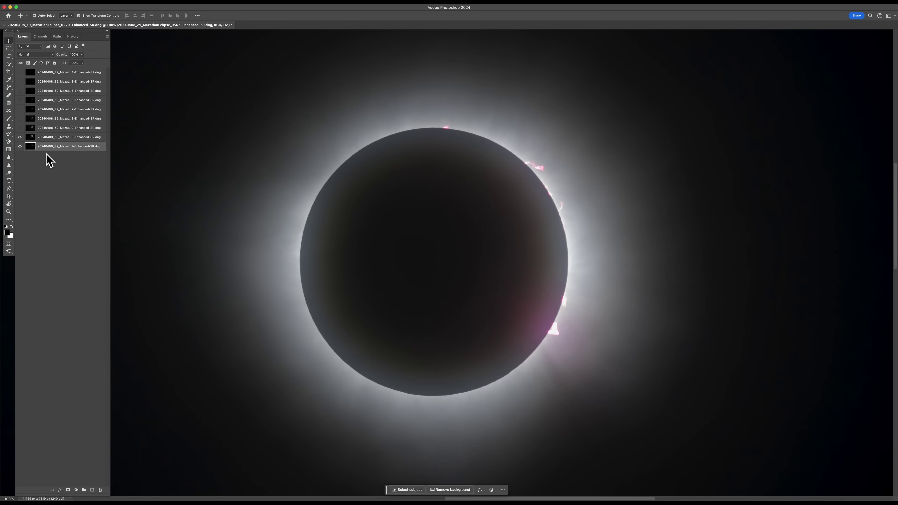
{"action": "left_click", "coordinate": [20, 137]}
{"action": "left_click", "coordinate": [51, 130]}
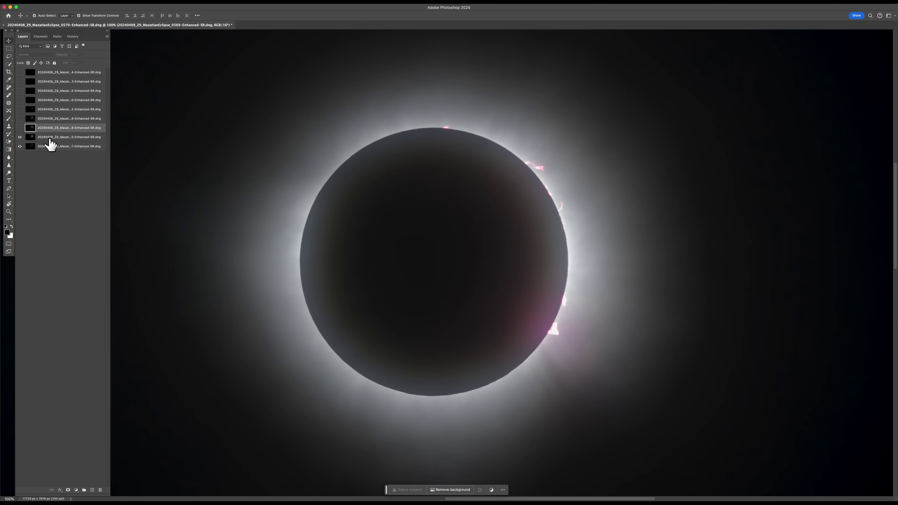
{"action": "left_click", "coordinate": [50, 141]}
{"action": "left_click", "coordinate": [50, 128]}
{"action": "left_click", "coordinate": [19, 128]}
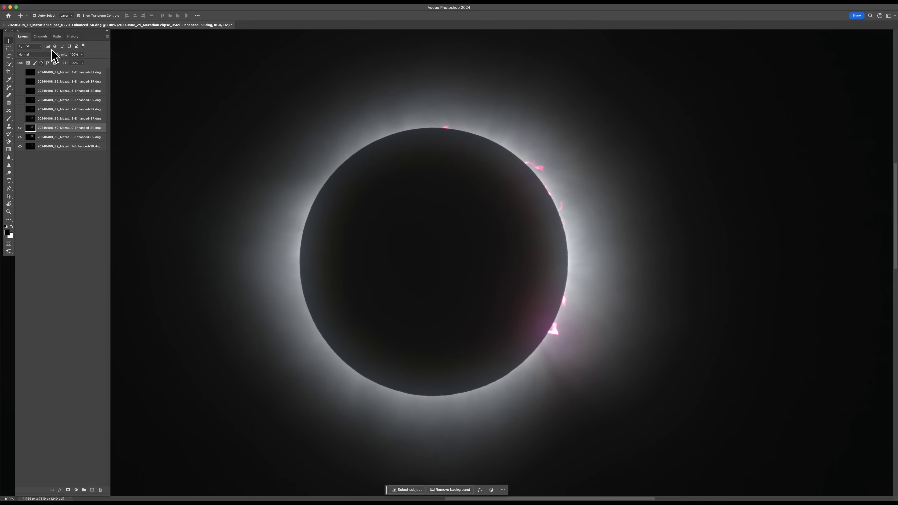
Step: Turn on visibility for the remaining hidden layers, from 0568 up to 0564 at the head of the stack
{"action": "left_click", "coordinate": [19, 115]}
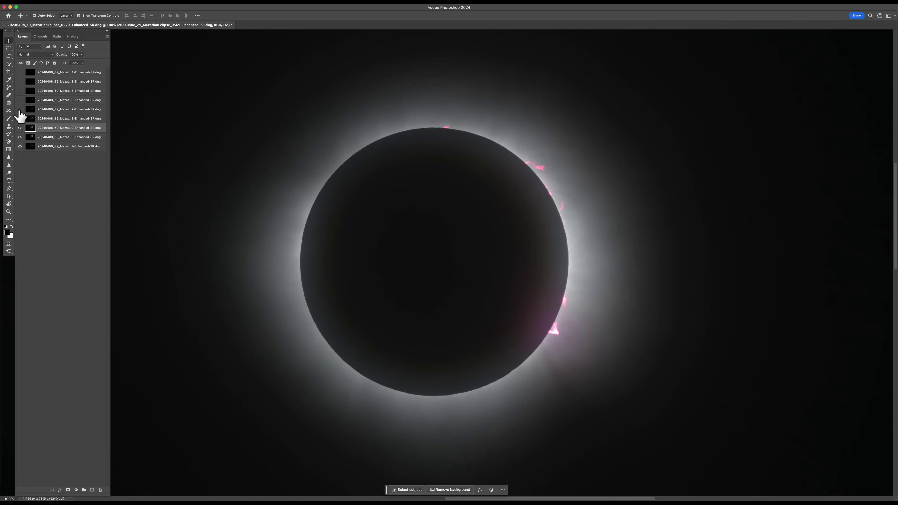
{"action": "left_click", "coordinate": [19, 111]}
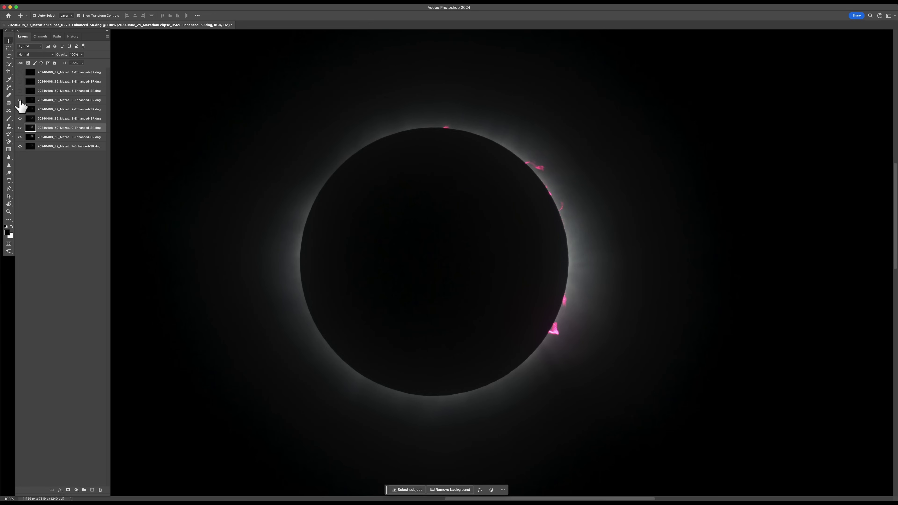
{"action": "left_click", "coordinate": [19, 100]}
{"action": "left_click", "coordinate": [19, 100]}
{"action": "left_click", "coordinate": [20, 98]}
{"action": "left_click", "coordinate": [19, 91]}
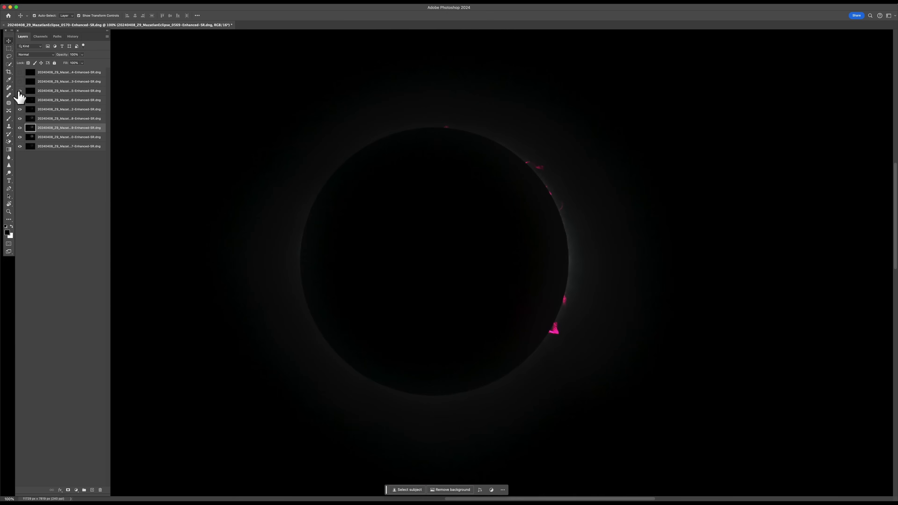
{"action": "left_click", "coordinate": [20, 72]}
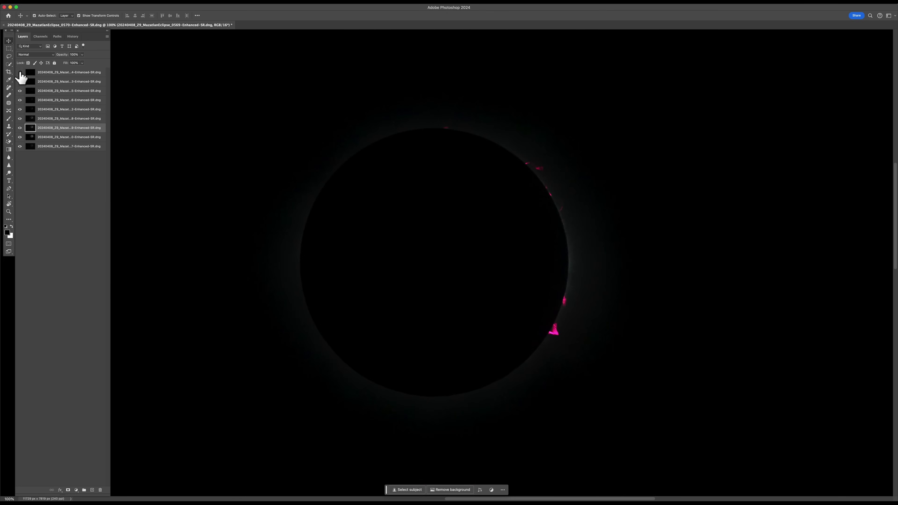
Step: Check the opacity of each layer in turn, from 0563 down to 0570
{"action": "left_click", "coordinate": [64, 79]}
{"action": "left_click", "coordinate": [64, 81]}
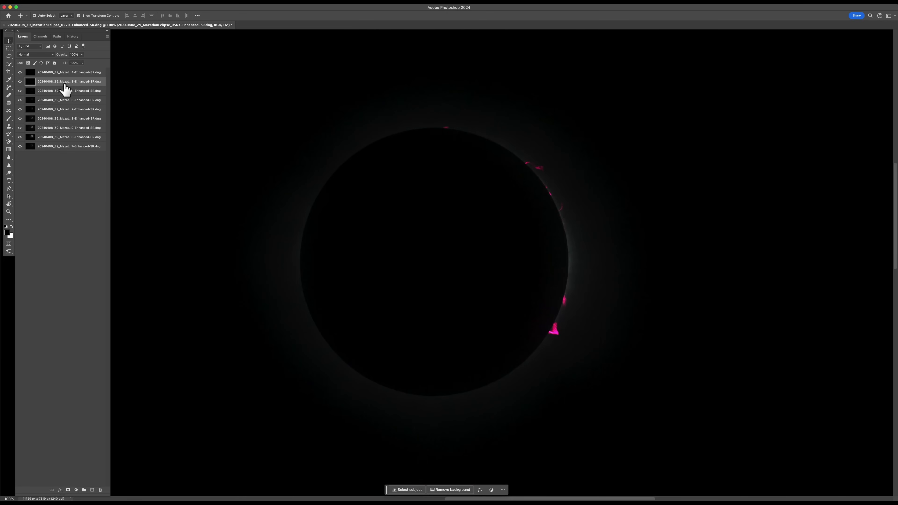
{"action": "left_click", "coordinate": [66, 91]}
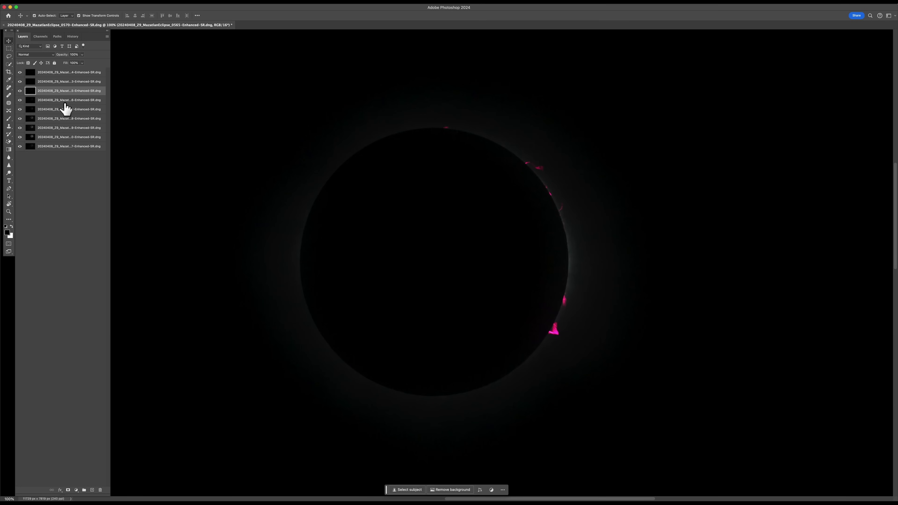
{"action": "left_click", "coordinate": [66, 100]}
{"action": "left_click", "coordinate": [66, 109]}
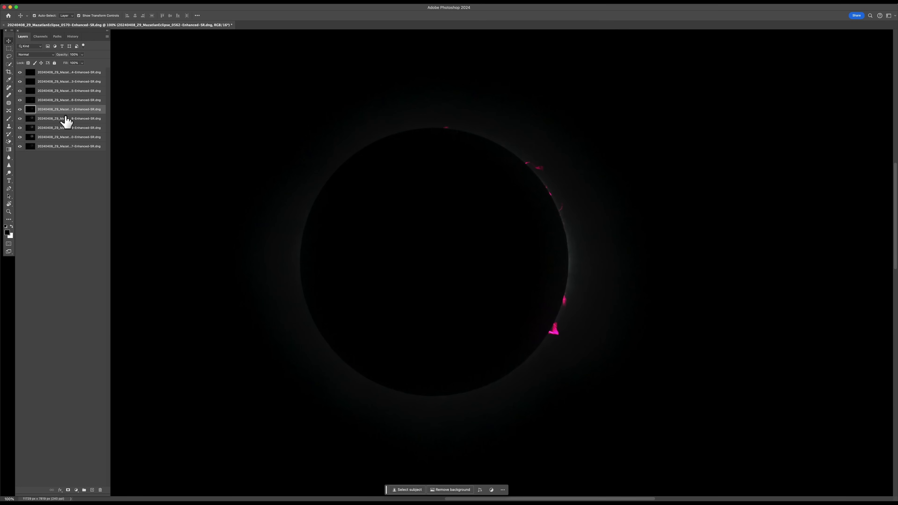
{"action": "left_click", "coordinate": [66, 118]}
{"action": "left_click", "coordinate": [66, 128]}
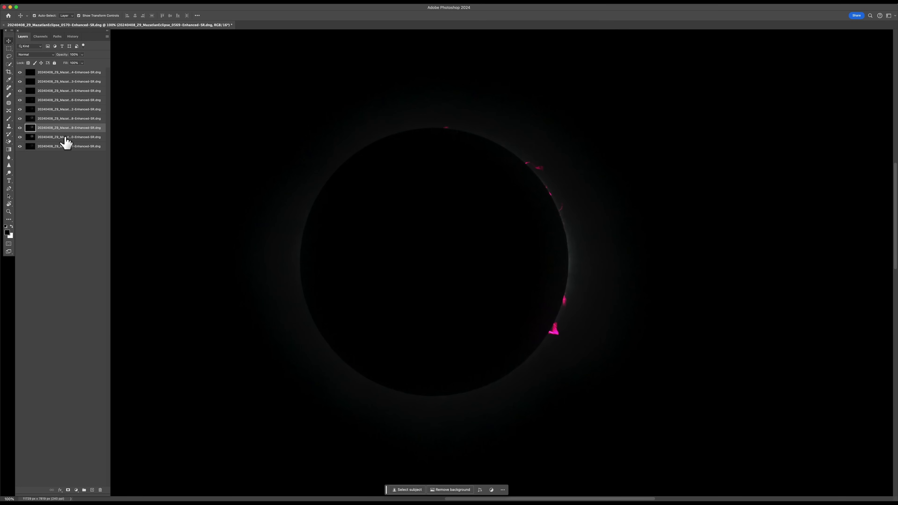
{"action": "left_click", "coordinate": [66, 137]}
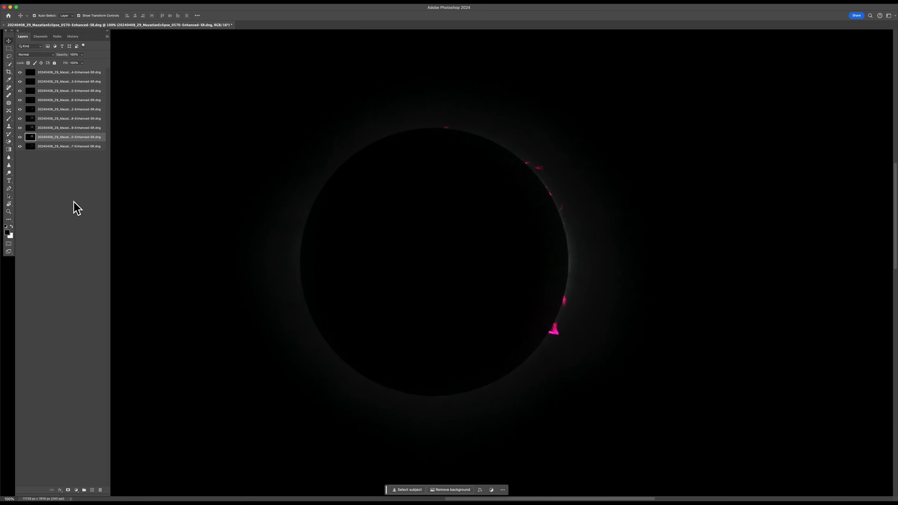
Step: Select all nine exposure layers and convert them into a single smart object
{"action": "left_click", "coordinate": [69, 72]}
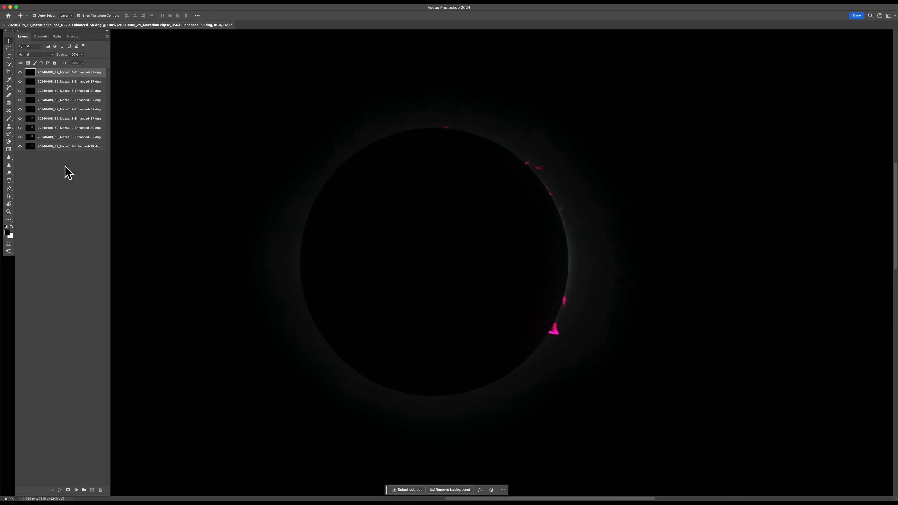
{"action": "left_click", "coordinate": [60, 147], "text": "shift"}
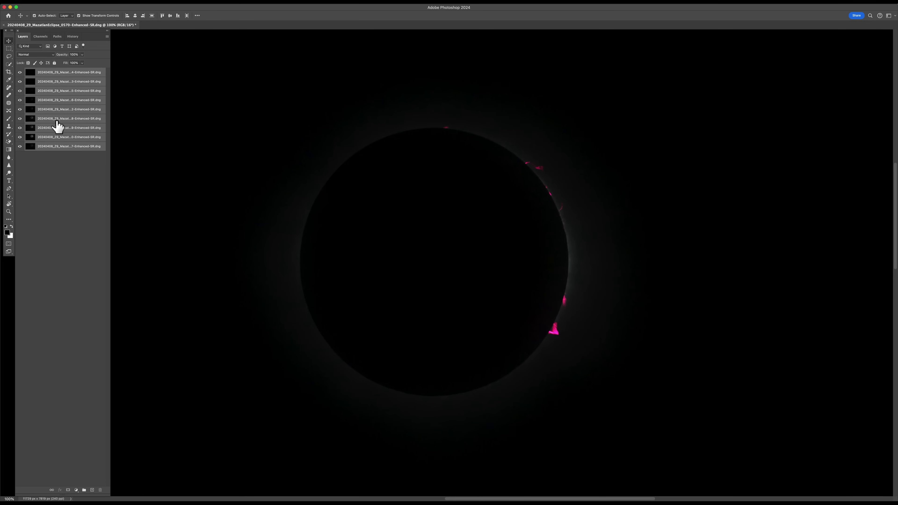
{"action": "left_click", "coordinate": [105, 7]}
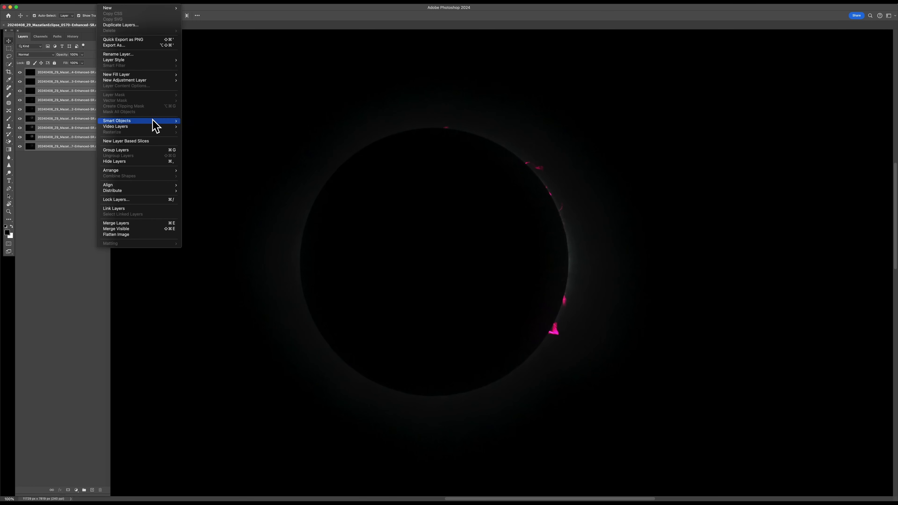
{"action": "mouse_move", "coordinate": [154, 122]}
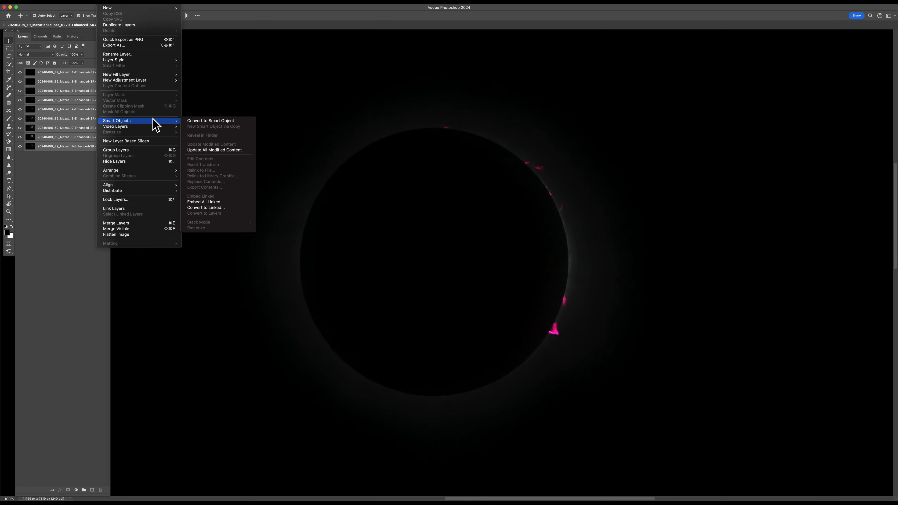
{"action": "left_click", "coordinate": [206, 123]}
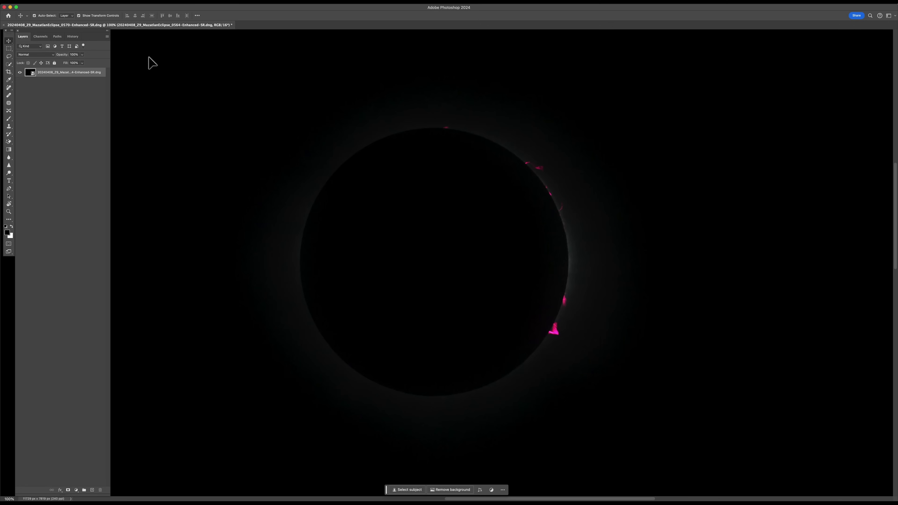
Step: Set the smart object's stack mode to Median
{"action": "left_click", "coordinate": [106, 4]}
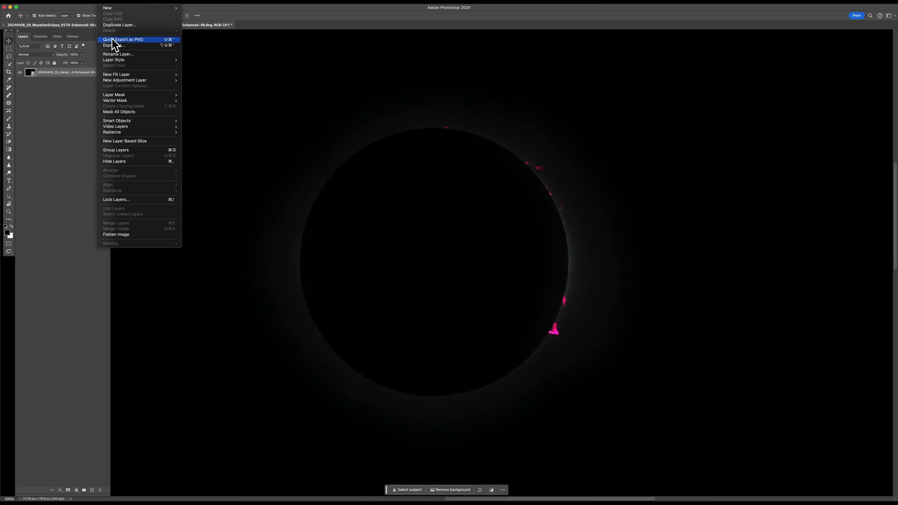
{"action": "mouse_move", "coordinate": [122, 122]}
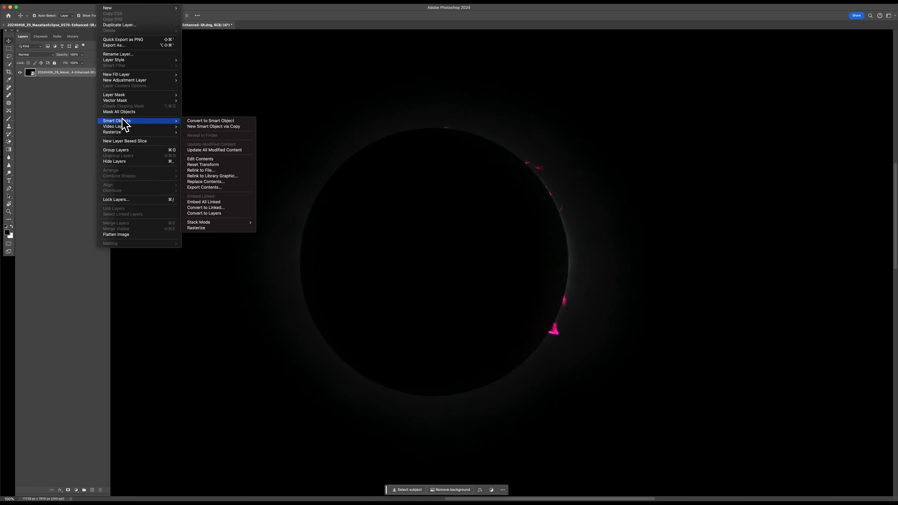
{"action": "mouse_move", "coordinate": [223, 223]}
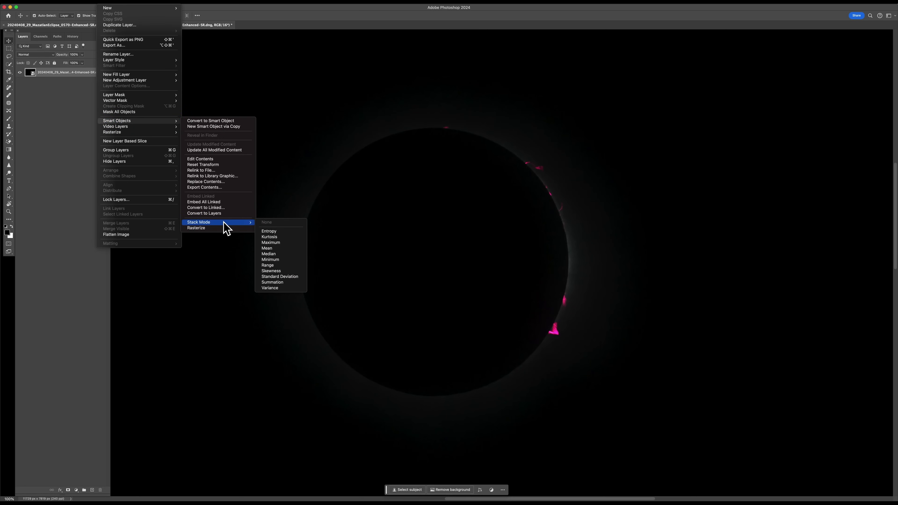
{"action": "left_click", "coordinate": [268, 254]}
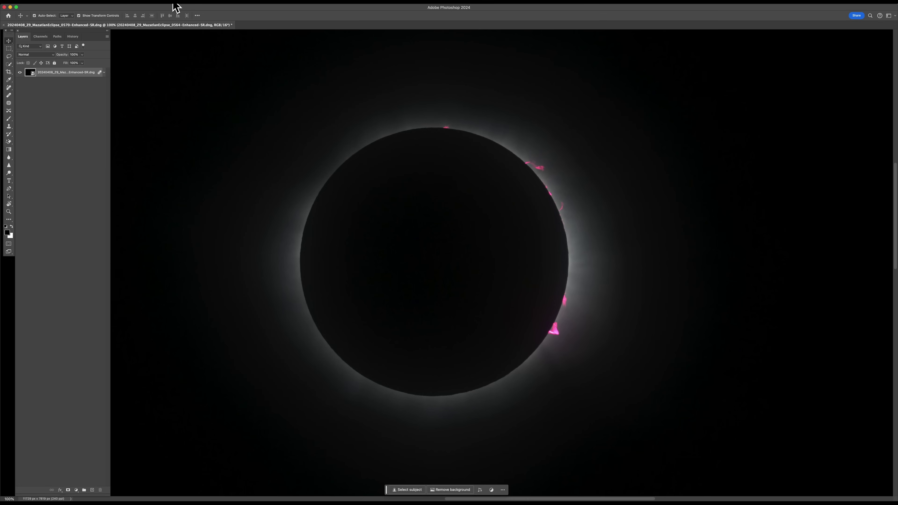
Step: Open the Camera Raw Filter on the stacked smart object
{"action": "left_click", "coordinate": [156, 6]}
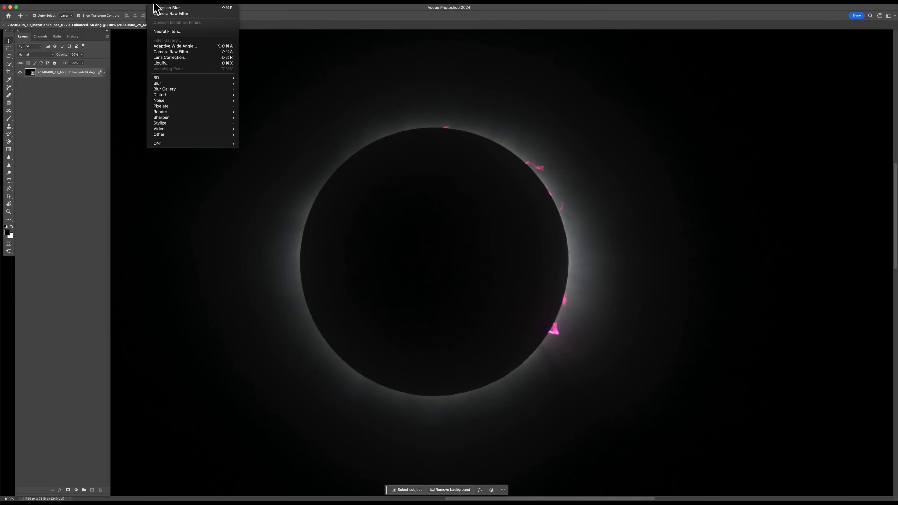
{"action": "left_click", "coordinate": [180, 51]}
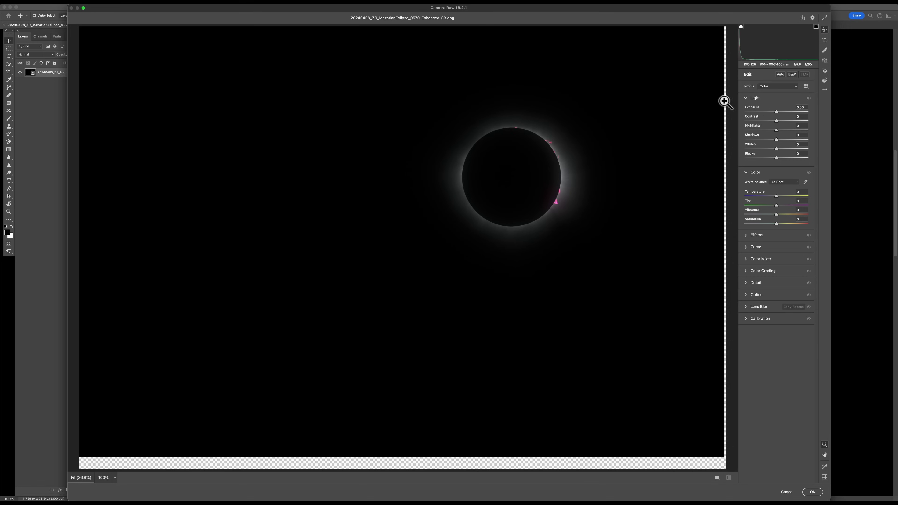
Step: Look over the Effects, Curve, Color Mixer and Detail settings plus the crop, healing and masking tools in Camera Raw
{"action": "left_click", "coordinate": [744, 236]}
{"action": "left_click", "coordinate": [746, 236]}
{"action": "left_click", "coordinate": [743, 249]}
{"action": "left_click", "coordinate": [745, 250]}
{"action": "left_click", "coordinate": [745, 259]}
{"action": "left_click", "coordinate": [745, 259]}
{"action": "left_click", "coordinate": [746, 281]}
{"action": "left_click", "coordinate": [748, 278]}
{"action": "left_click", "coordinate": [825, 40]}
{"action": "left_click", "coordinate": [824, 50]}
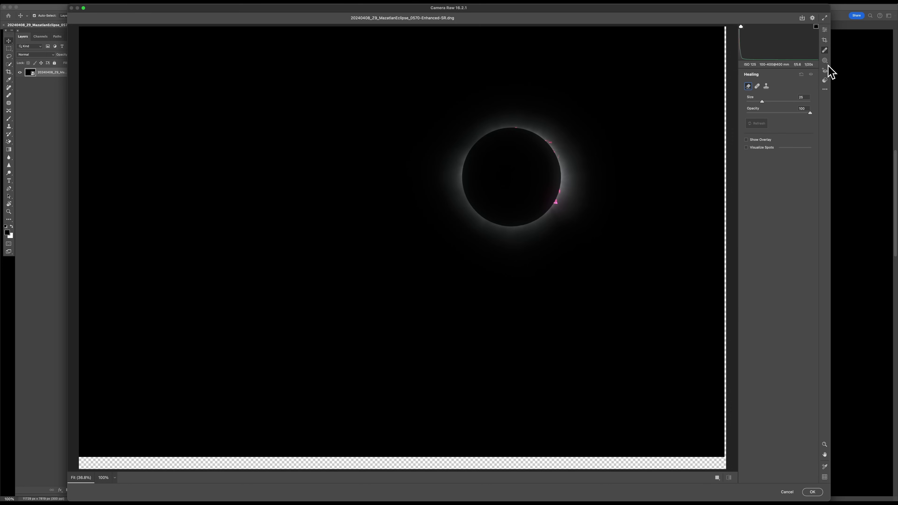
{"action": "left_click", "coordinate": [825, 60]}
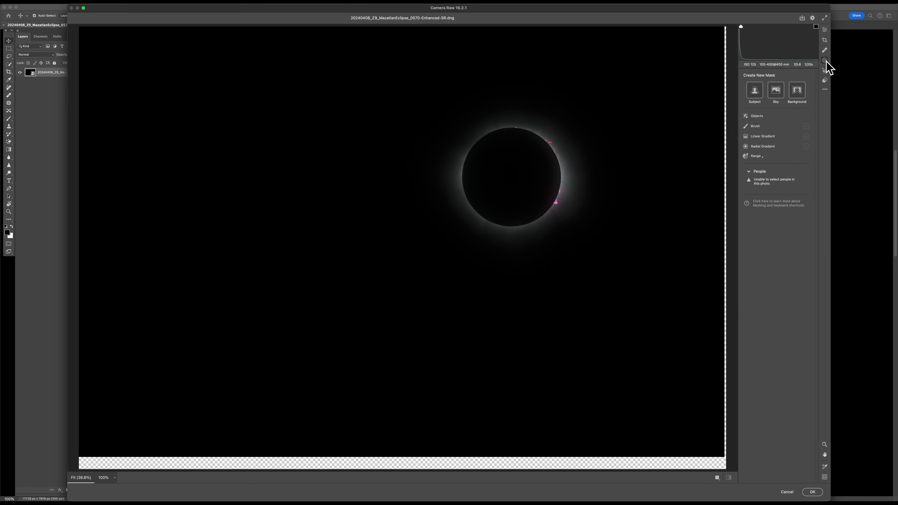
{"action": "left_click", "coordinate": [825, 30]}
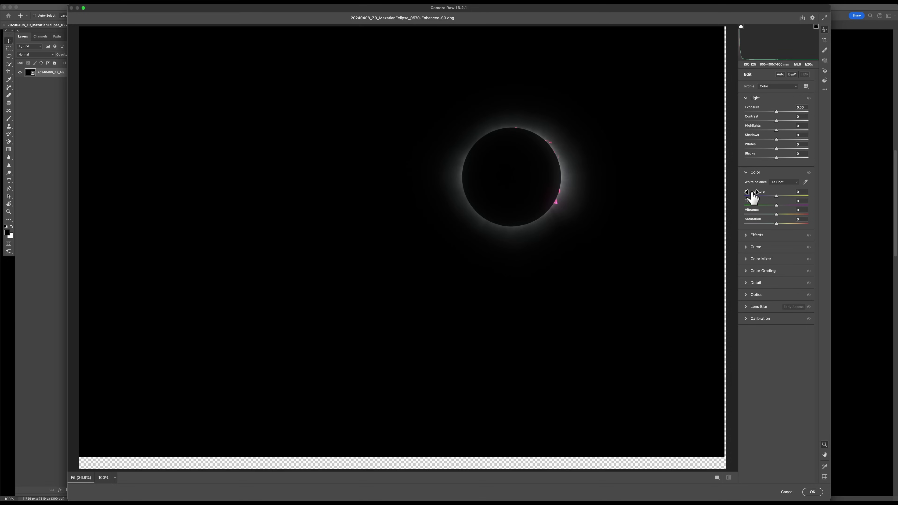
Step: Set Exposure to +0.40, Highlights to -25 and Whites to about +16 for the corona image
{"action": "key", "text": "super+equal"}
{"action": "key", "text": "super+equal"}
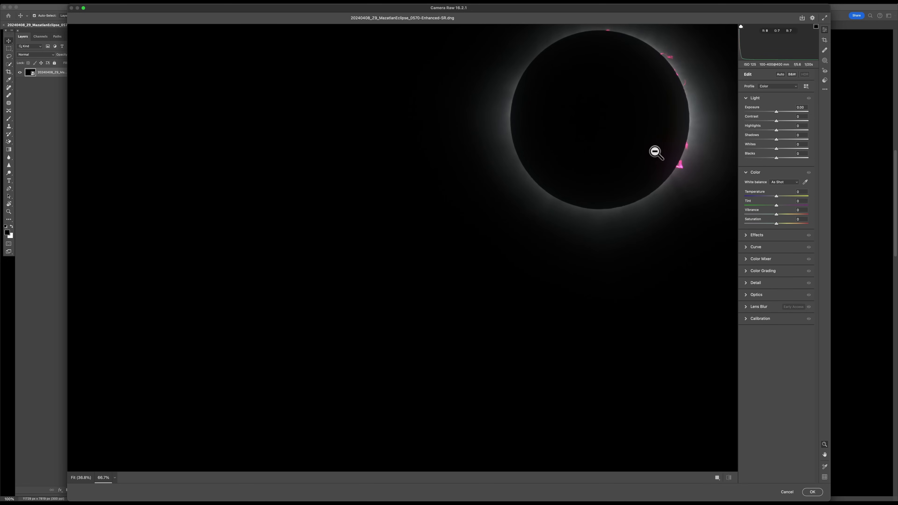
{"action": "left_click_drag", "start_coordinate": [651, 148], "coordinate": [505, 245]}
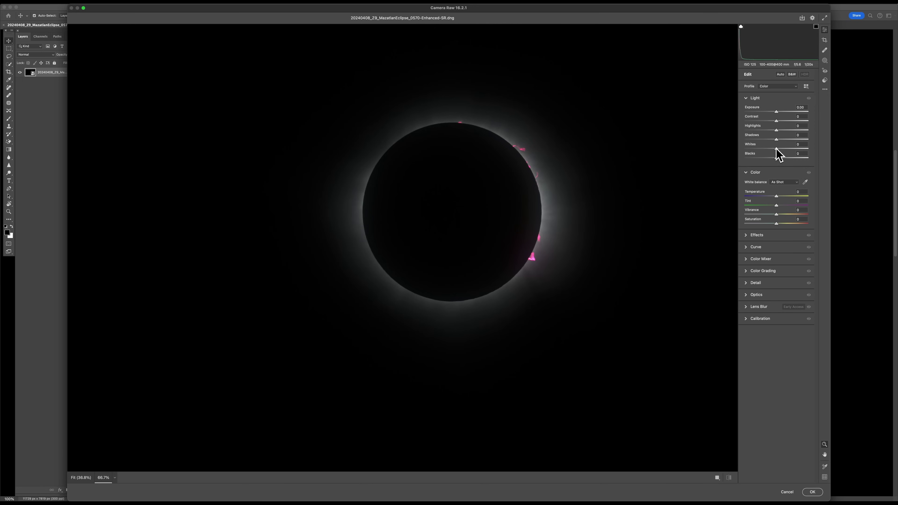
{"action": "left_click_drag", "start_coordinate": [776, 148], "coordinate": [781, 149]}
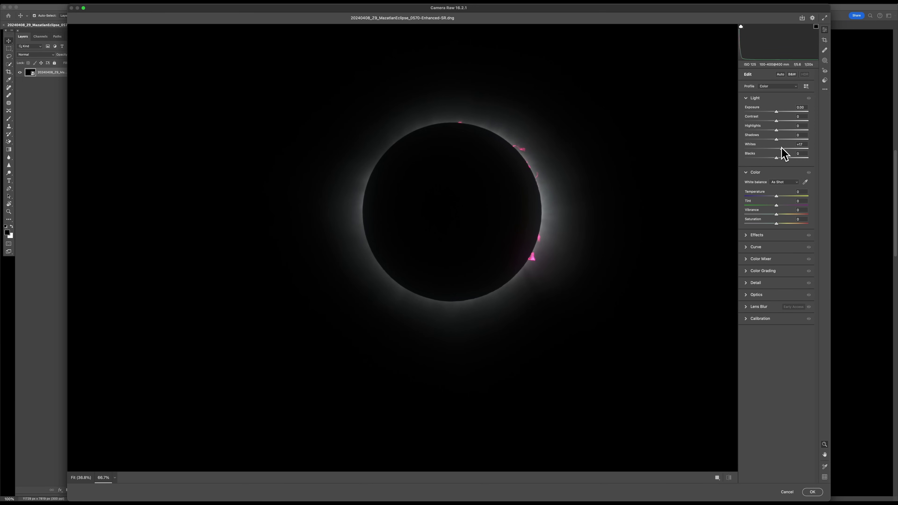
{"action": "left_click", "coordinate": [817, 27]}
{"action": "left_click_drag", "start_coordinate": [781, 148], "coordinate": [780, 148]}
{"action": "left_click_drag", "start_coordinate": [774, 130], "coordinate": [772, 130]}
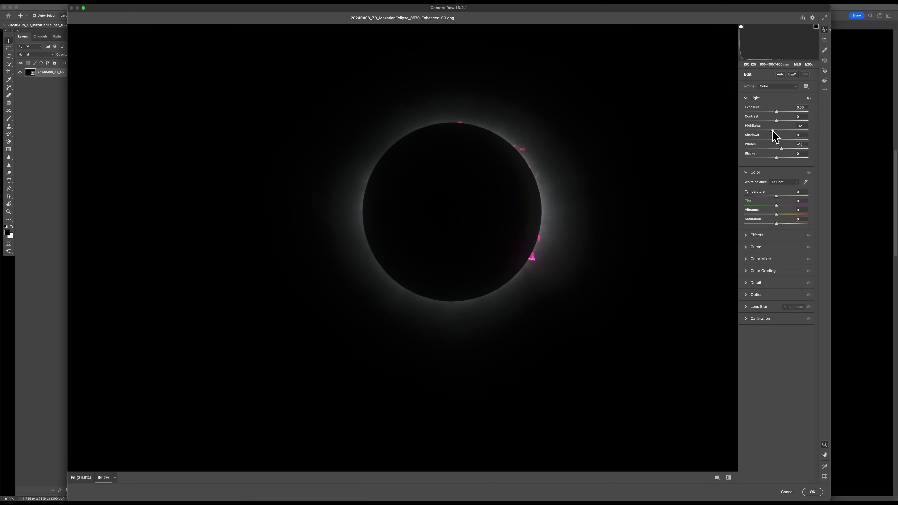
{"action": "left_click_drag", "start_coordinate": [782, 149], "coordinate": [780, 149]}
{"action": "left_click_drag", "start_coordinate": [776, 111], "coordinate": [779, 112]}
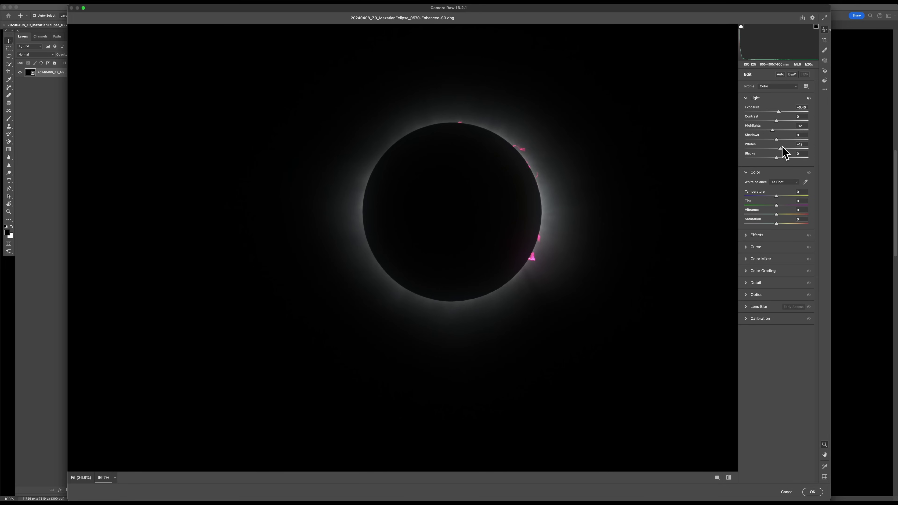
{"action": "left_click_drag", "start_coordinate": [780, 149], "coordinate": [769, 130]}
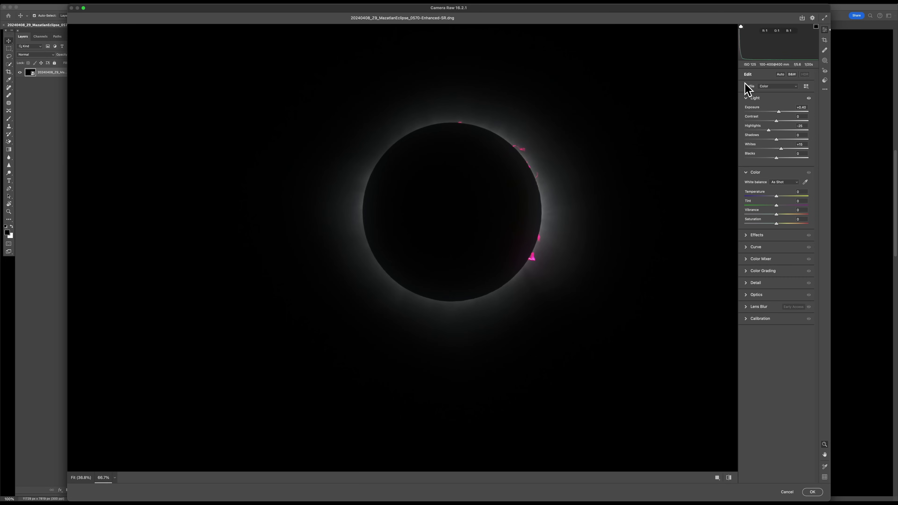
{"action": "left_click", "coordinate": [824, 60]}
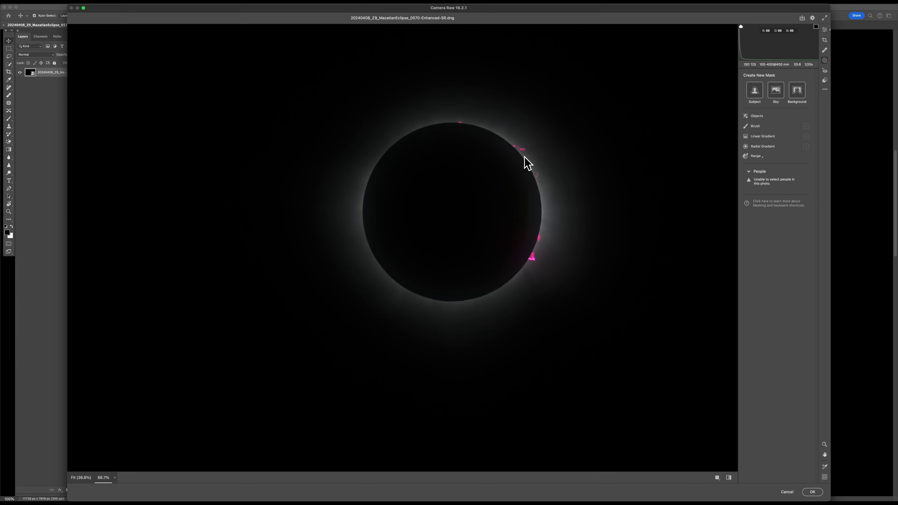
{"action": "left_click", "coordinate": [756, 117]}
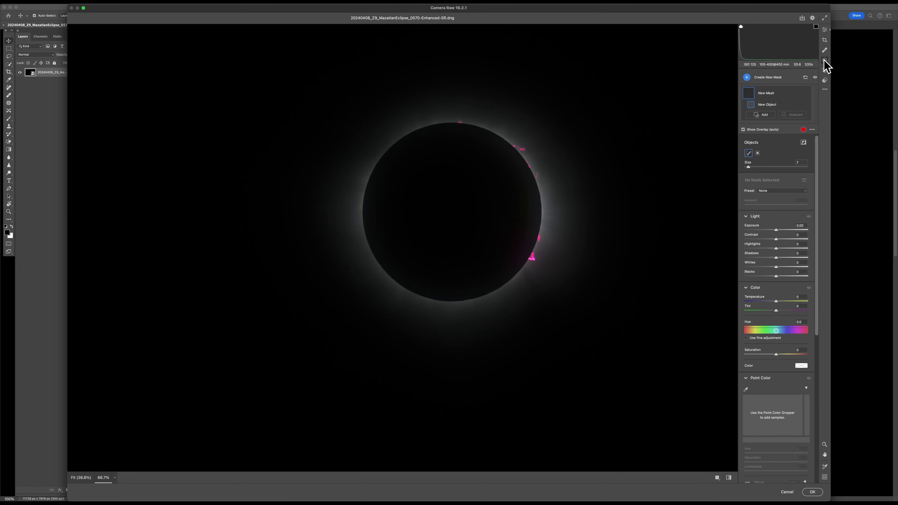
{"action": "left_click", "coordinate": [824, 30]}
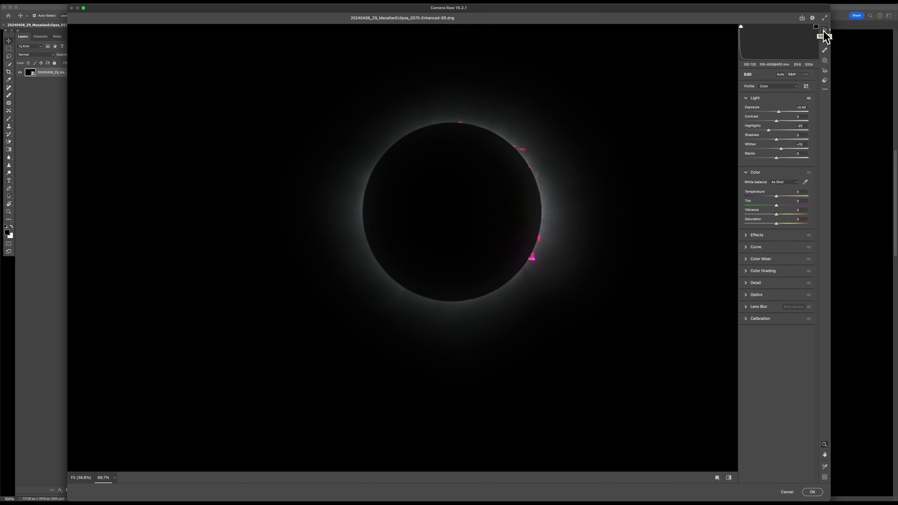
Step: Create an Objects mask of the moon's dark disc by brushing over it with a reduced brush size
{"action": "left_click", "coordinate": [825, 61]}
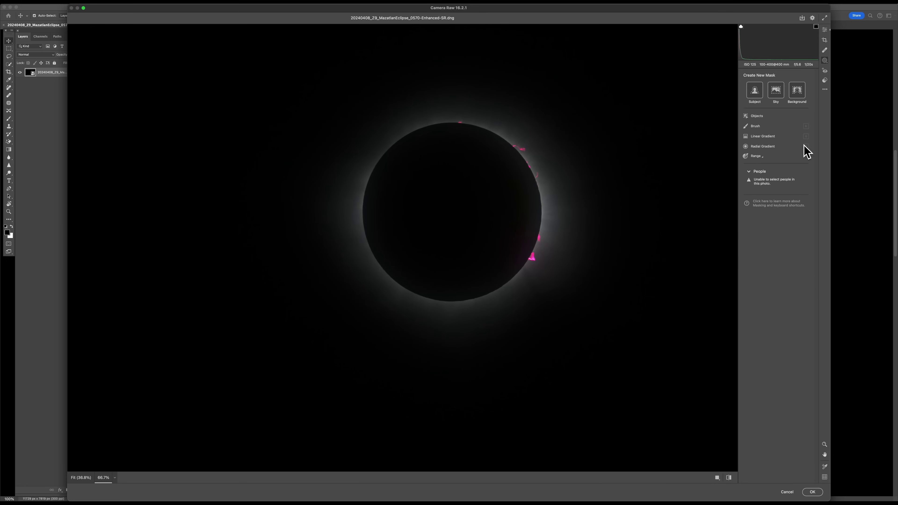
{"action": "left_click", "coordinate": [760, 116]}
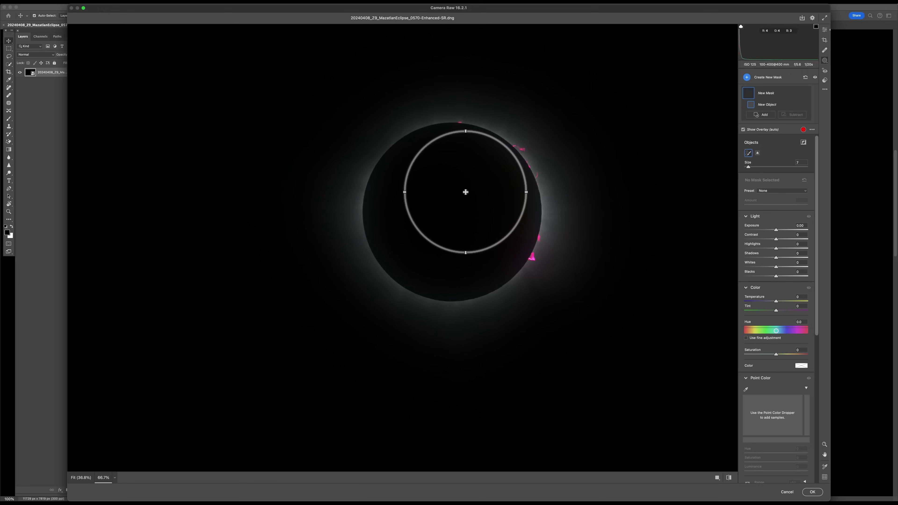
{"action": "key", "text": "bracketleft"}
{"action": "key", "text": "bracketleft"}
{"action": "key", "text": "bracketleft"}
{"action": "key", "text": "bracketleft"}
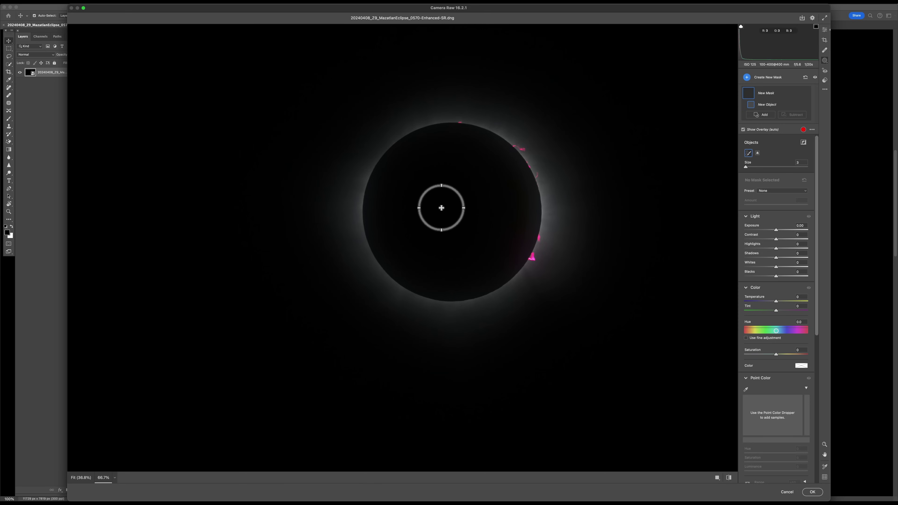
{"action": "key", "text": "bracketleft"}
{"action": "key", "text": "bracketright"}
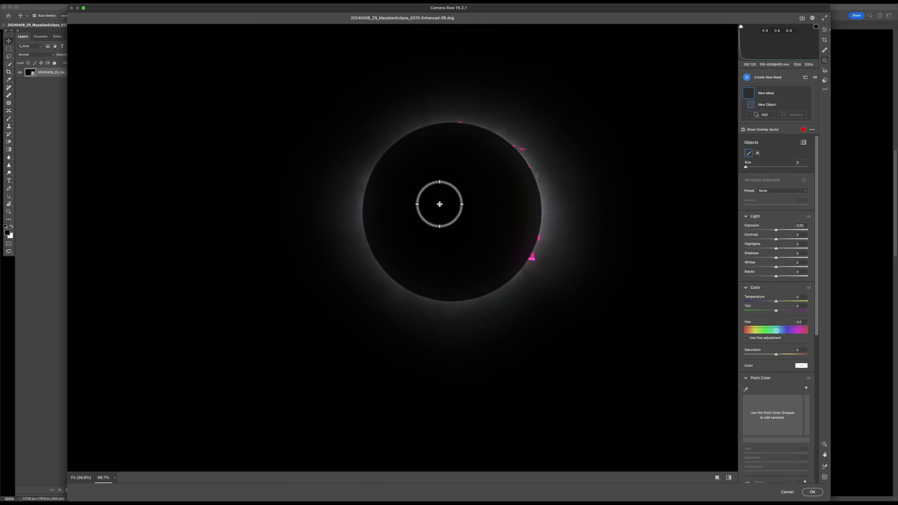
{"action": "mouse_move", "coordinate": [488, 180]}
{"action": "left_mouse_down"}
{"action": "mouse_move", "coordinate": [463, 165]}
{"action": "mouse_move", "coordinate": [431, 173]}
{"action": "mouse_move", "coordinate": [409, 210]}
{"action": "mouse_move", "coordinate": [435, 261]}
{"action": "mouse_move", "coordinate": [489, 254]}
{"action": "mouse_move", "coordinate": [494, 184]}
{"action": "mouse_move", "coordinate": [458, 155]}
{"action": "mouse_move", "coordinate": [423, 153]}
{"action": "mouse_move", "coordinate": [391, 179]}
{"action": "mouse_move", "coordinate": [384, 219]}
{"action": "mouse_move", "coordinate": [391, 255]}
{"action": "mouse_move", "coordinate": [418, 280]}
{"action": "mouse_move", "coordinate": [478, 284]}
{"action": "mouse_move", "coordinate": [528, 204]}
{"action": "mouse_move", "coordinate": [494, 151]}
{"action": "mouse_move", "coordinate": [468, 137]}
{"action": "mouse_move", "coordinate": [446, 134]}
{"action": "mouse_move", "coordinate": [409, 173]}
{"action": "left_mouse_up"}
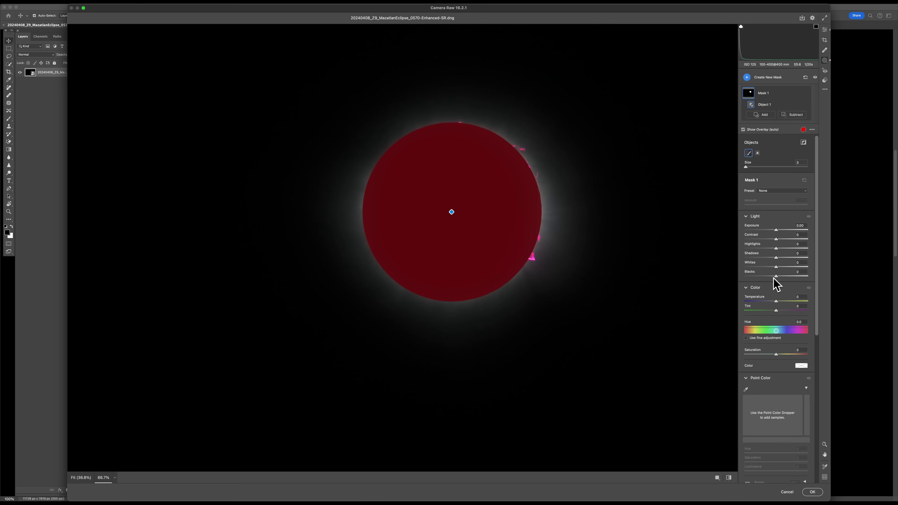
Step: Lower the Blacks of the moon mask to about -15 and apply the Camera Raw Filter
{"action": "left_click_drag", "start_coordinate": [773, 278], "coordinate": [771, 276]}
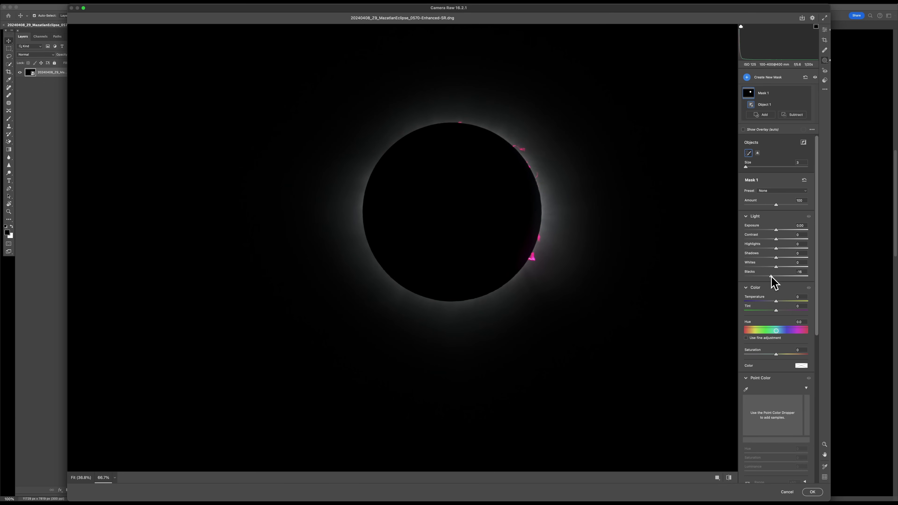
{"action": "left_click_drag", "start_coordinate": [771, 277], "coordinate": [771, 276]}
{"action": "left_click", "coordinate": [812, 492]}
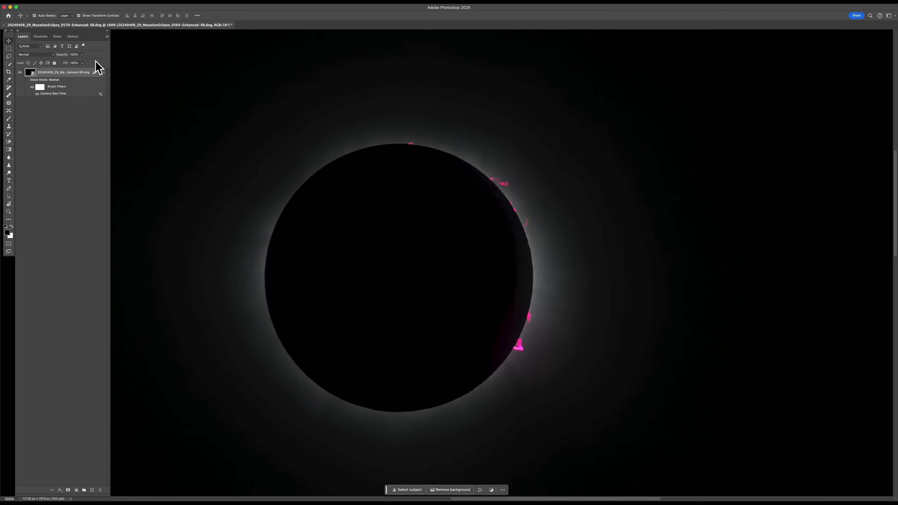
Step: Flatten the filtered smart object into a single background layer and save the document
{"action": "left_click", "coordinate": [106, 4]}
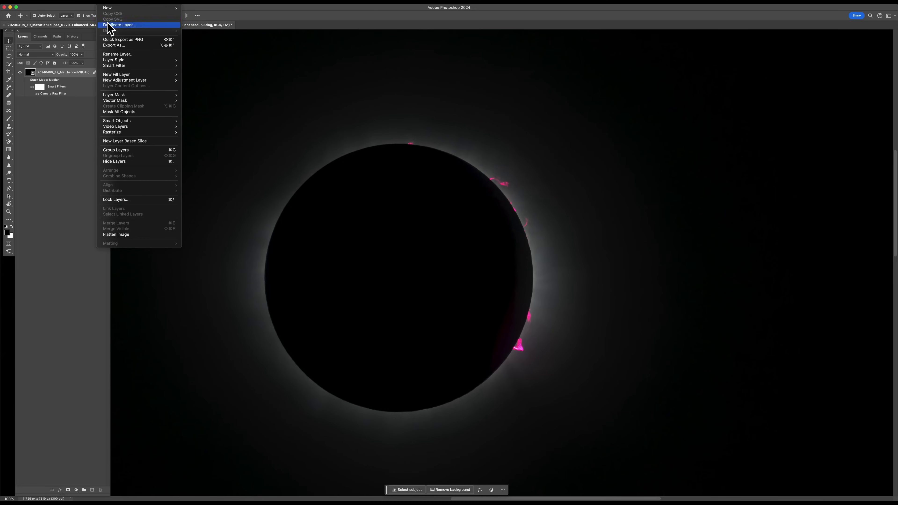
{"action": "left_click", "coordinate": [141, 235]}
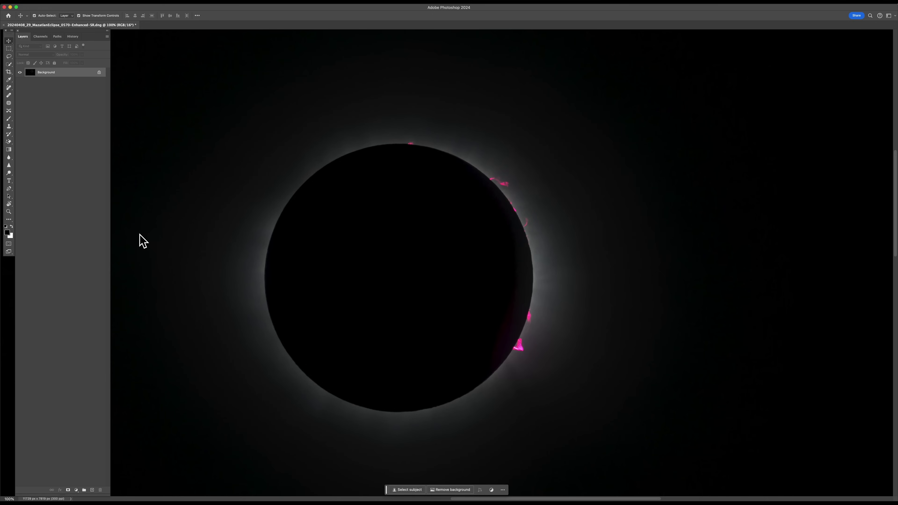
{"action": "key", "text": "super+s"}
{"action": "left_click", "coordinate": [18, 30]}
Step: Switch to Lightroom Classic and crop the blank strips off the lower and right edges of the saved eclipse composite with the aspect ratio unlocked
{"action": "mouse_move", "coordinate": [249, 499]}
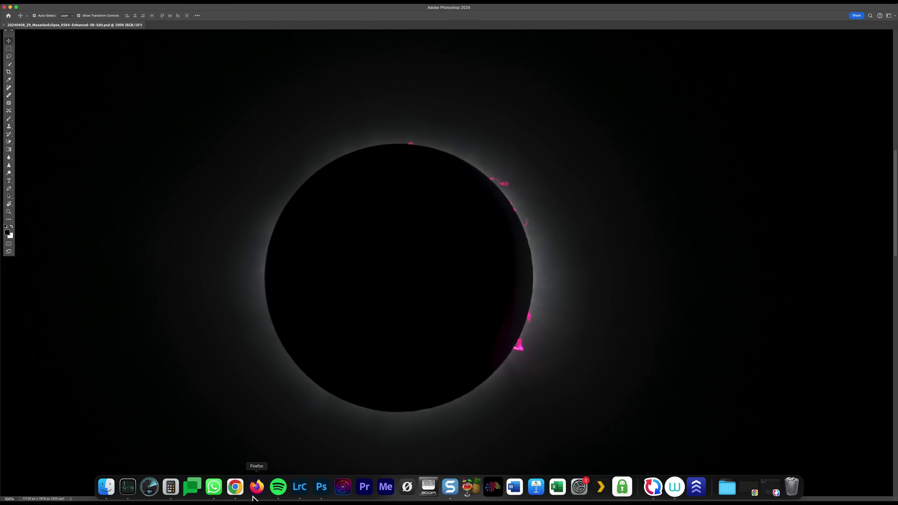
{"action": "left_click", "coordinate": [296, 495]}
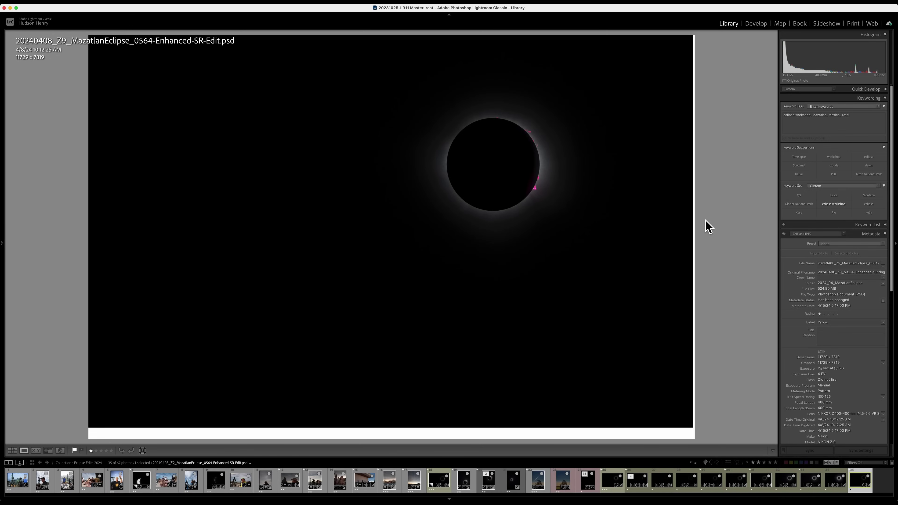
{"action": "key", "text": "r"}
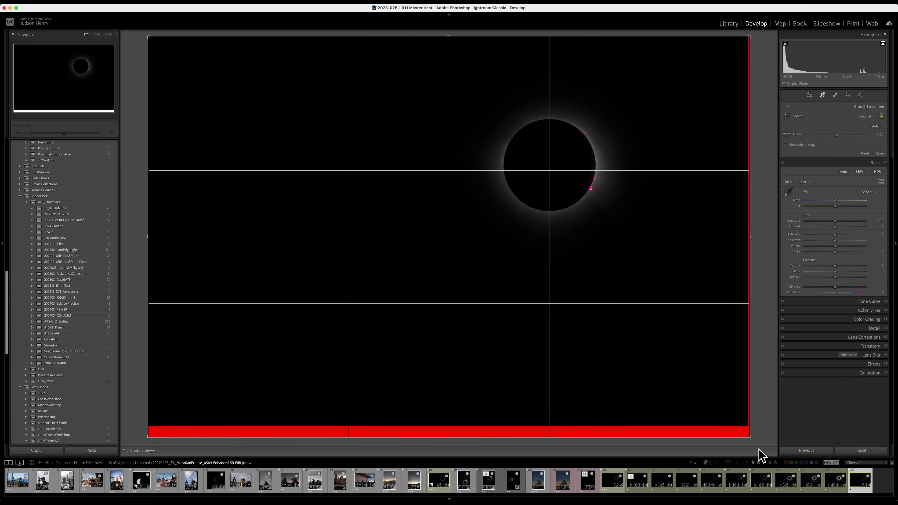
{"action": "mouse_move", "coordinate": [757, 444]}
{"action": "left_mouse_down"}
{"action": "mouse_move", "coordinate": [755, 436]}
{"action": "mouse_move", "coordinate": [760, 446]}
{"action": "left_mouse_up"}
{"action": "left_click", "coordinate": [818, 95]}
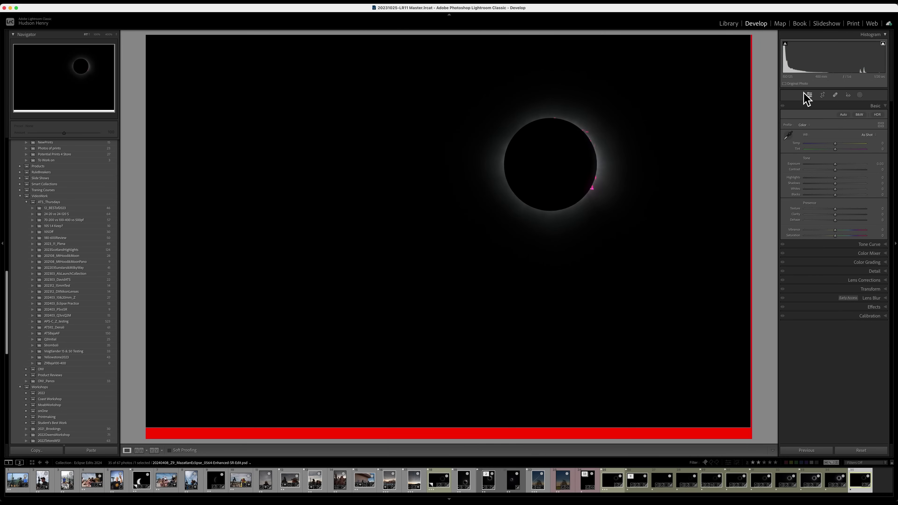
{"action": "left_click", "coordinate": [823, 95]}
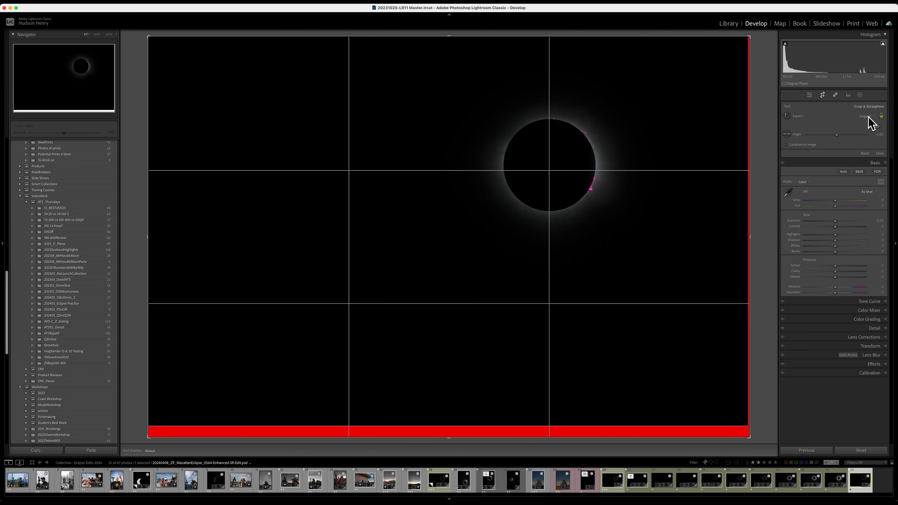
{"action": "left_click", "coordinate": [881, 117]}
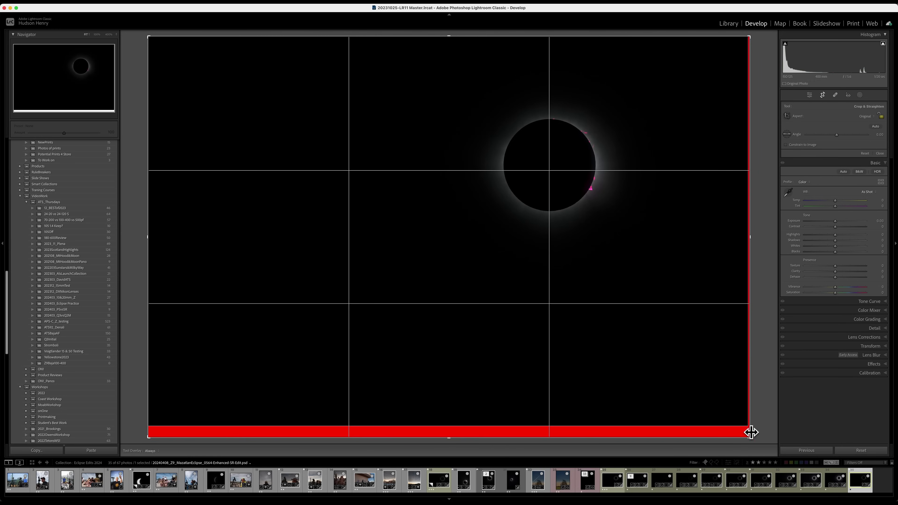
{"action": "left_click_drag", "start_coordinate": [754, 442], "coordinate": [753, 436]}
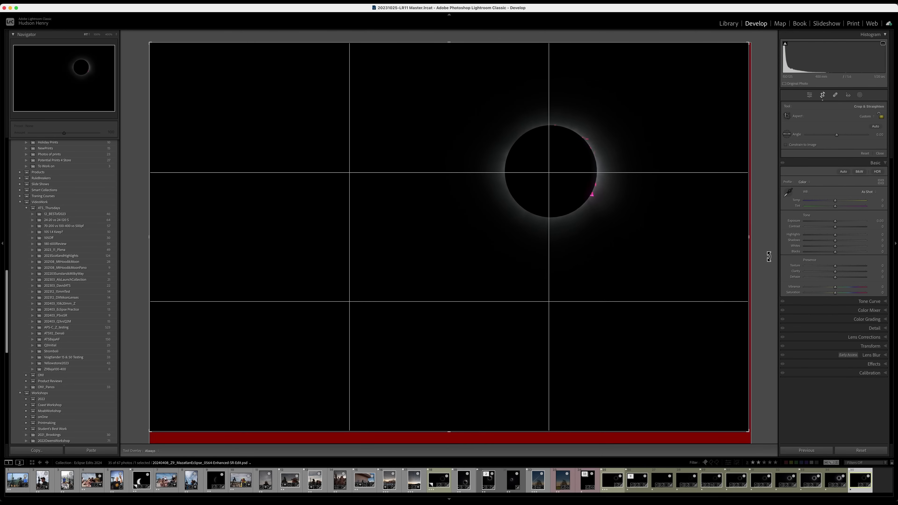
{"action": "key", "text": "Return"}
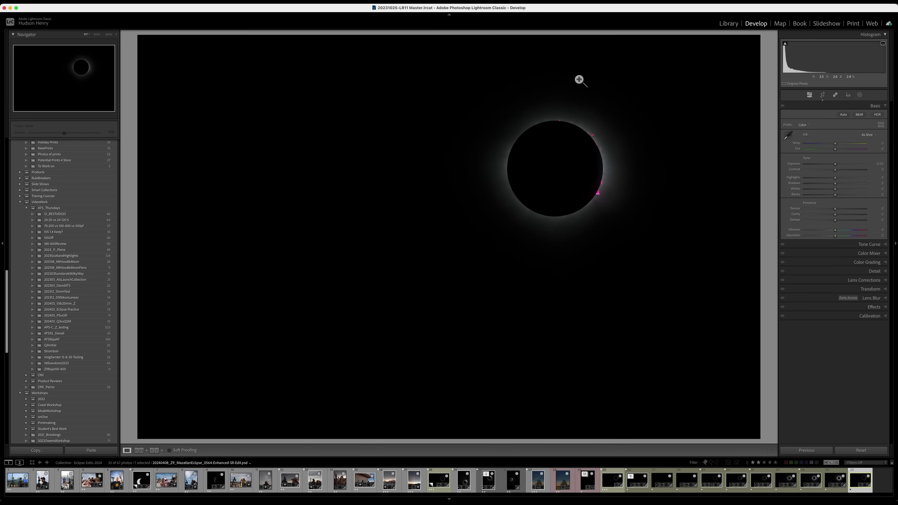
Step: Examine the corona and pink prominences around the moon's edge close up in the cropped composite
{"action": "left_click", "coordinate": [577, 159]}
{"action": "left_click_drag", "start_coordinate": [581, 146], "coordinate": [513, 164]}
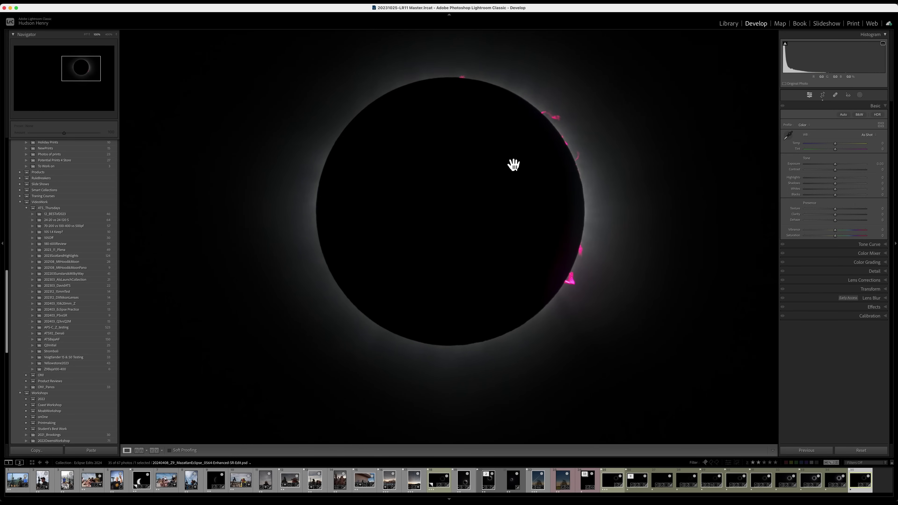
{"action": "left_click", "coordinate": [563, 173]}
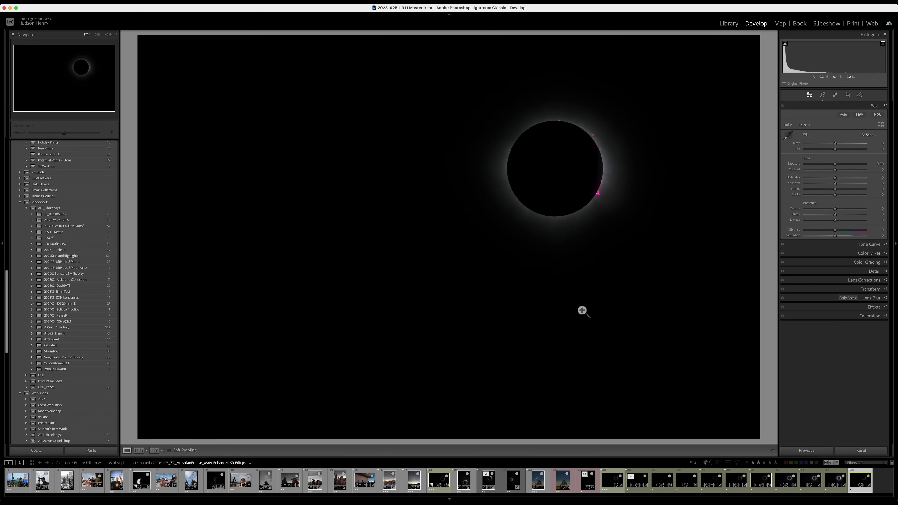
Step: View the two vertical diamond-ring photos, 0003.dng and 0006-Enhanced-SR.dng
{"action": "left_click", "coordinate": [488, 485]}
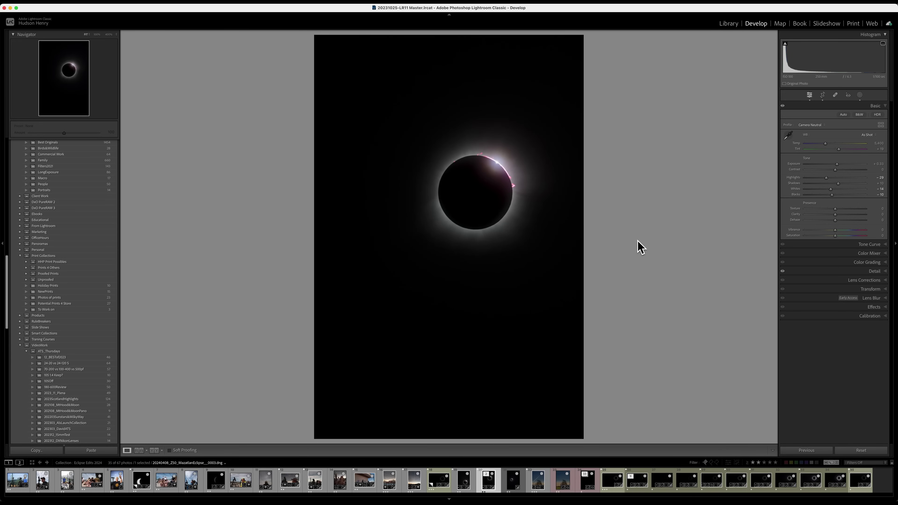
{"action": "left_click", "coordinate": [465, 483]}
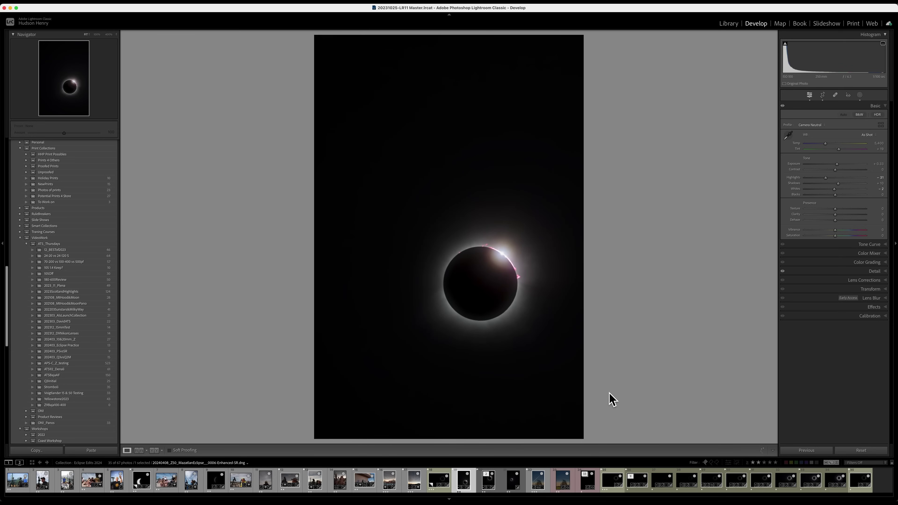